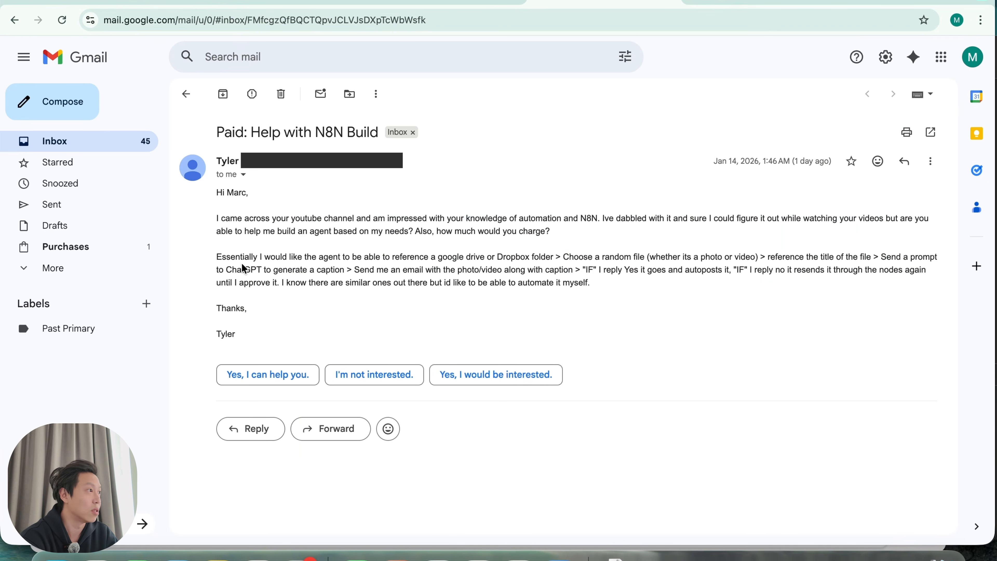
Read the 'Paid: Help with N8N Build' request, highlighting the agent description and email-approval requirement
drag(243, 257, 347, 271)
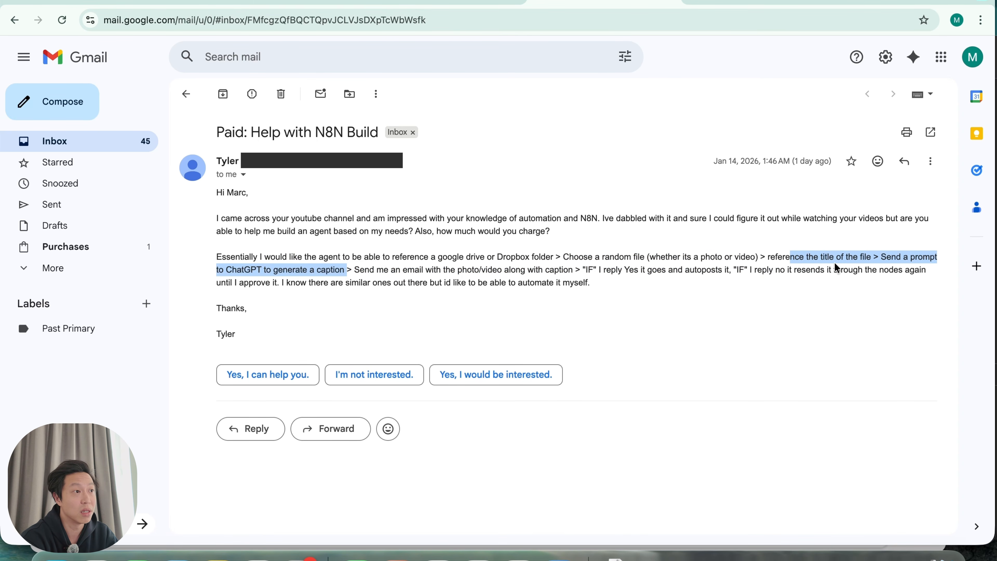
click(355, 271)
drag(355, 271, 805, 273)
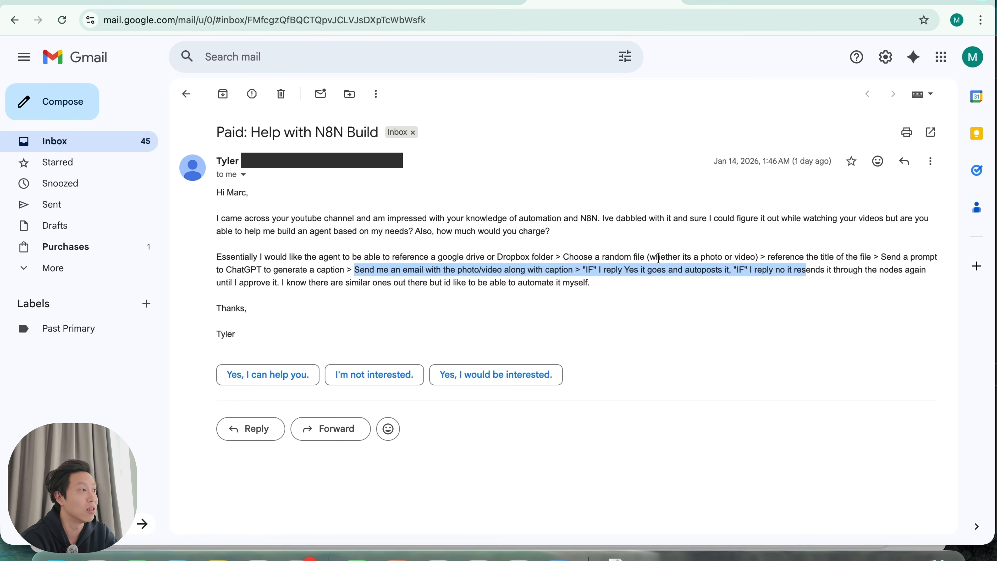
click(286, 270)
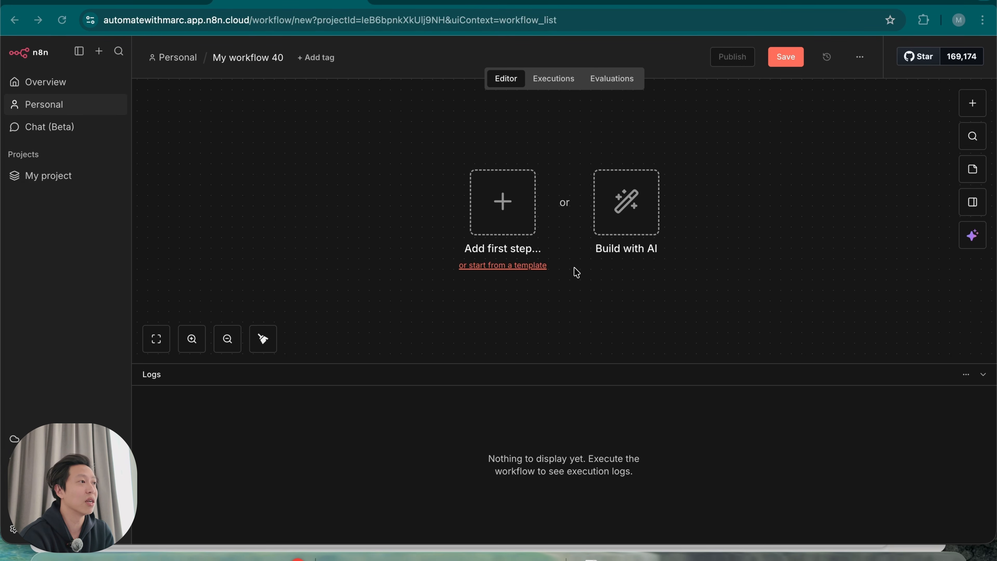
Add a Schedule Trigger that fires every day at 10am and test-run it once
click(503, 201)
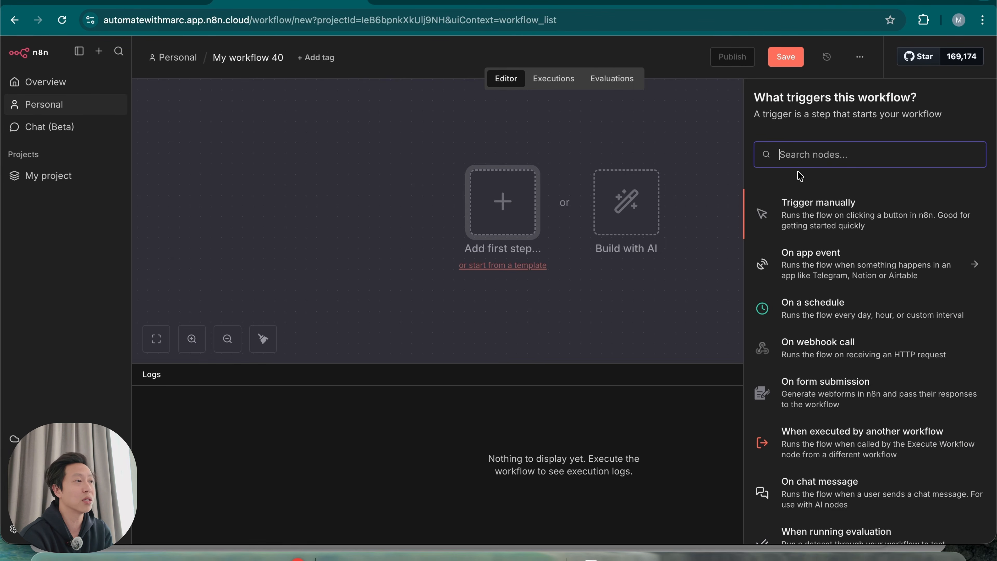
click(836, 317)
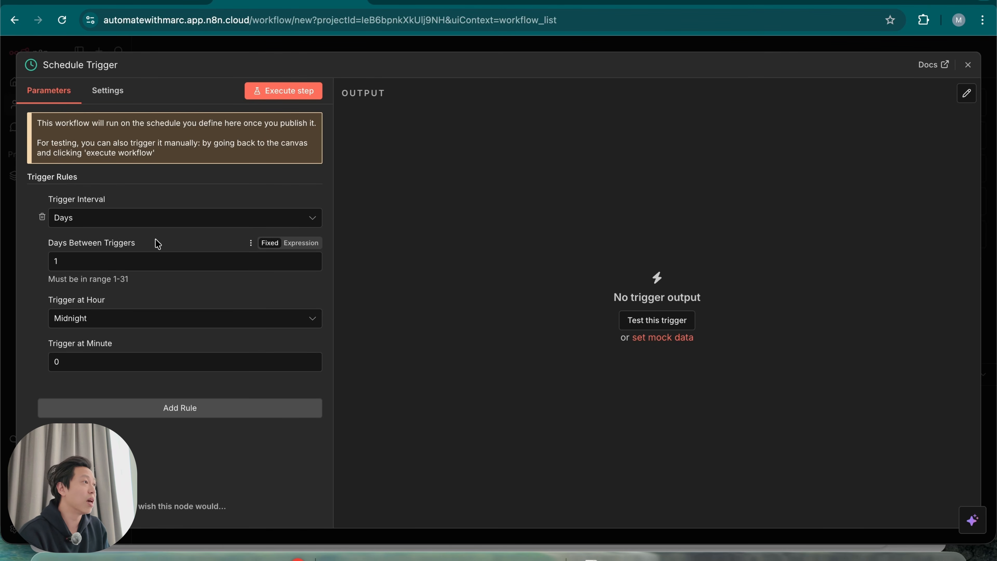
click(162, 218)
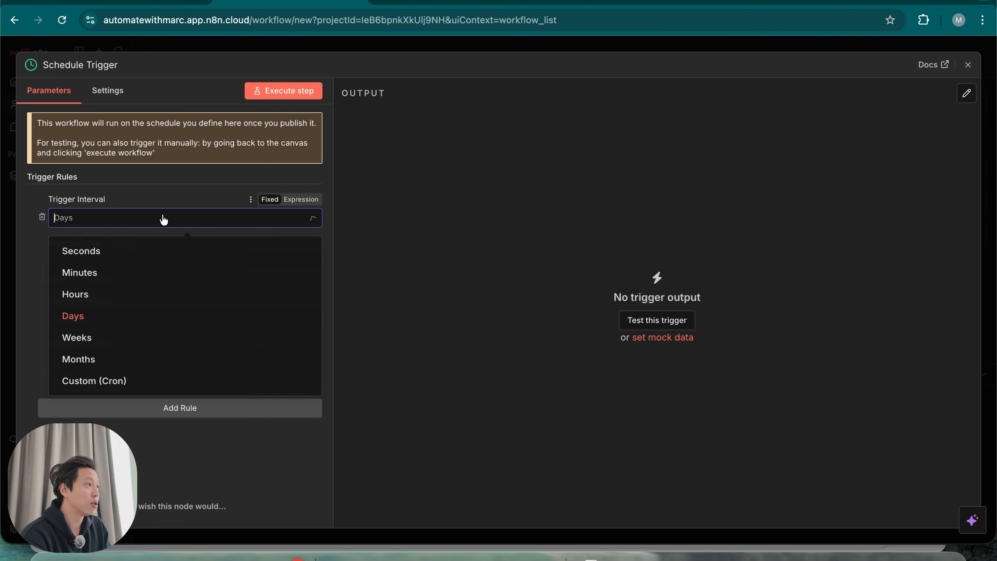
click(29, 302)
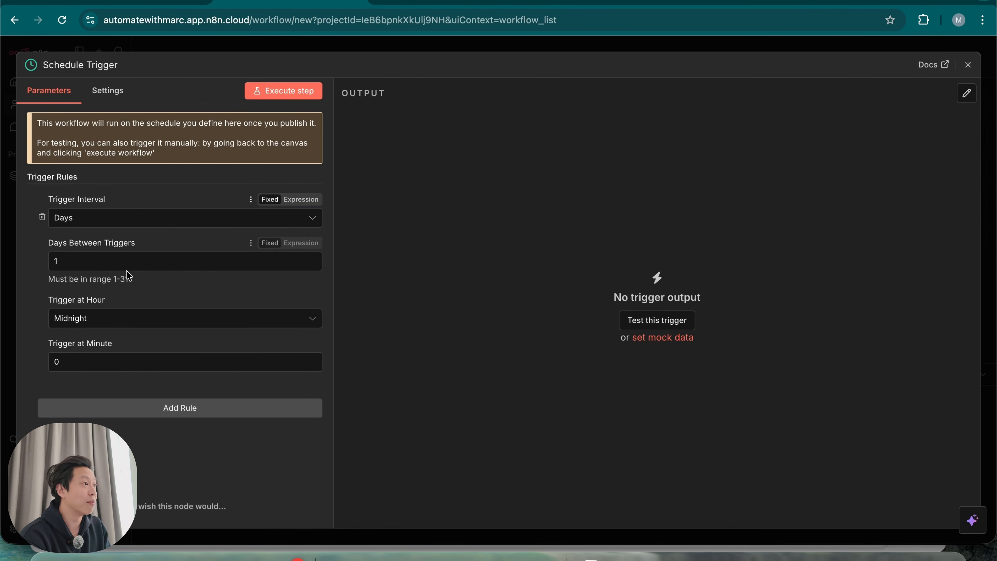
click(140, 319)
scroll(142, 482, down, 2)
scroll(142, 482, down, 2)
click(141, 463)
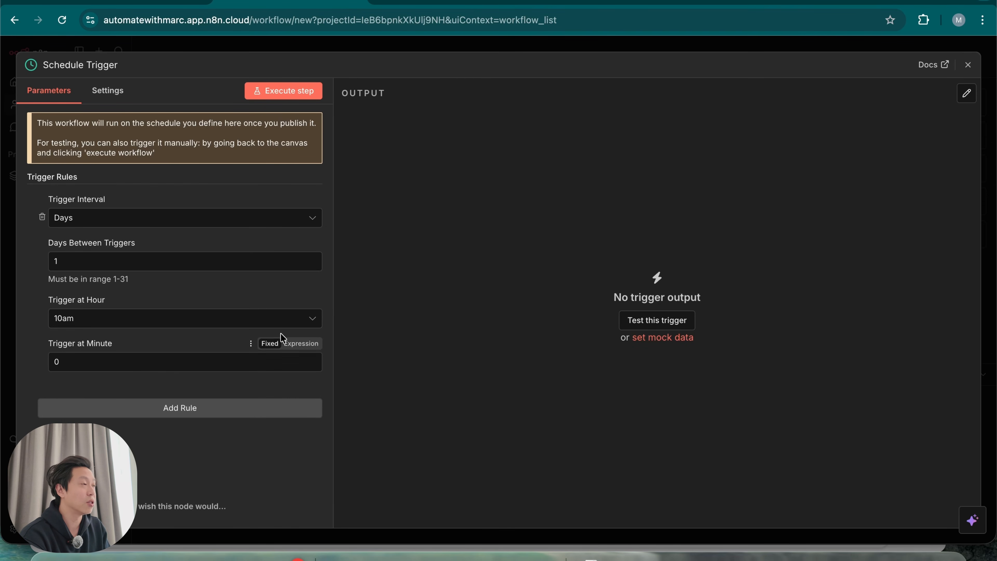
click(291, 95)
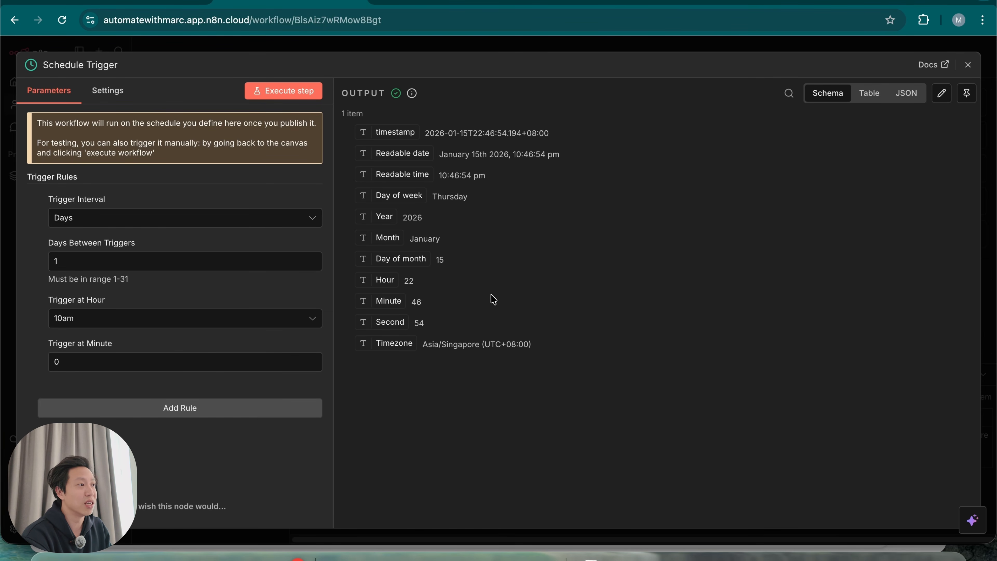
click(638, 49)
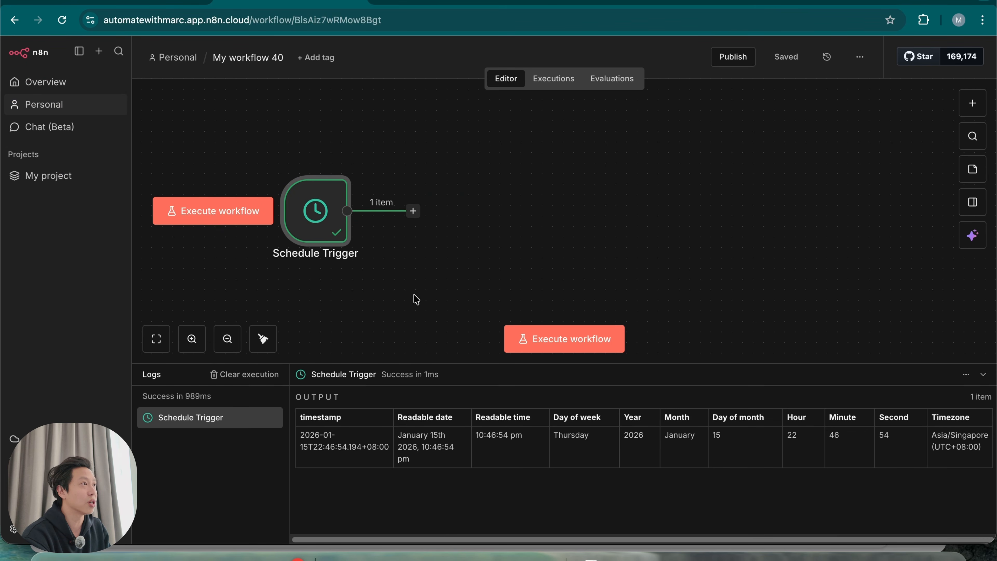
Add a Google Drive 'Search files and folders' step after the Schedule Trigger
click(414, 216)
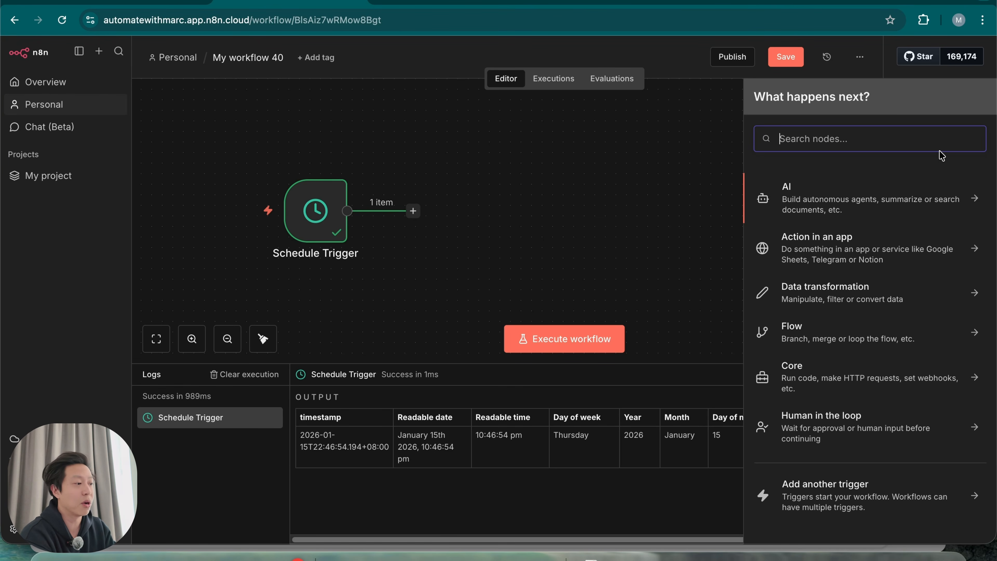
text(drive)
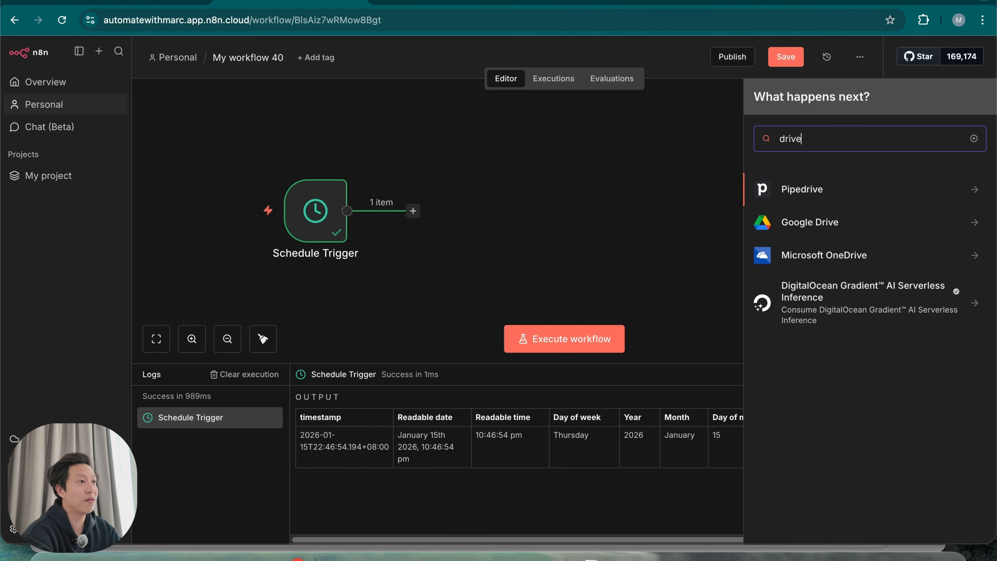
click(911, 221)
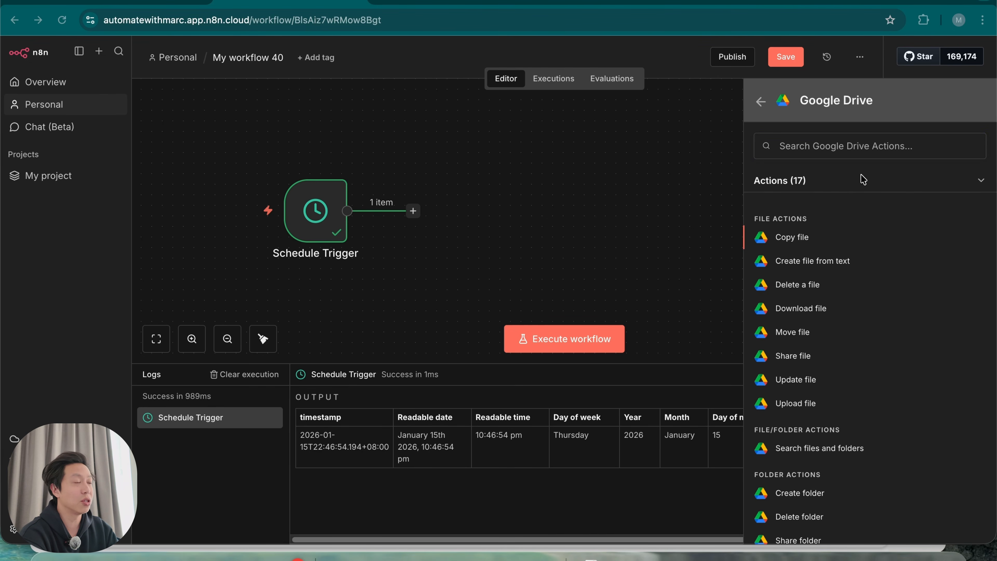
text(searc)
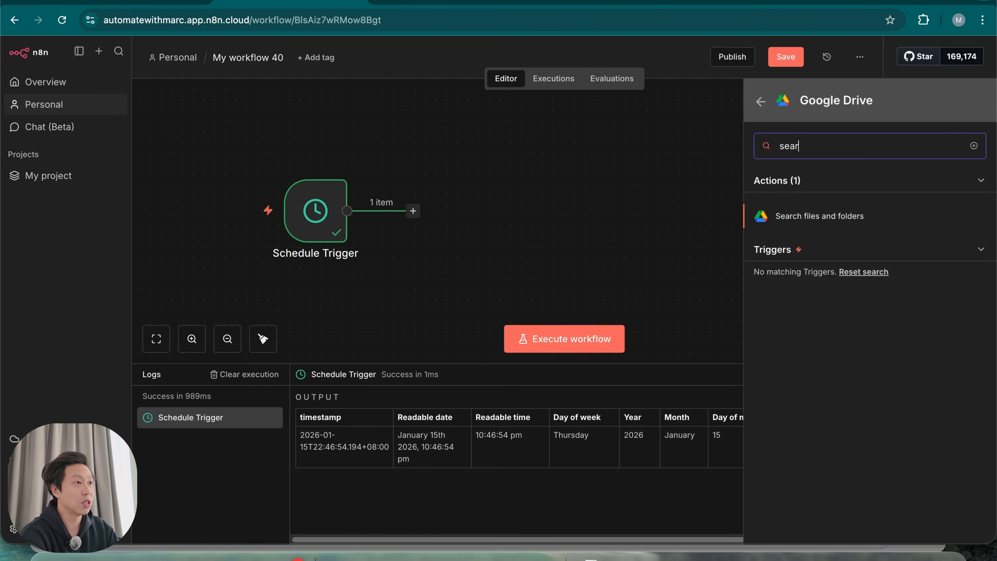
click(859, 224)
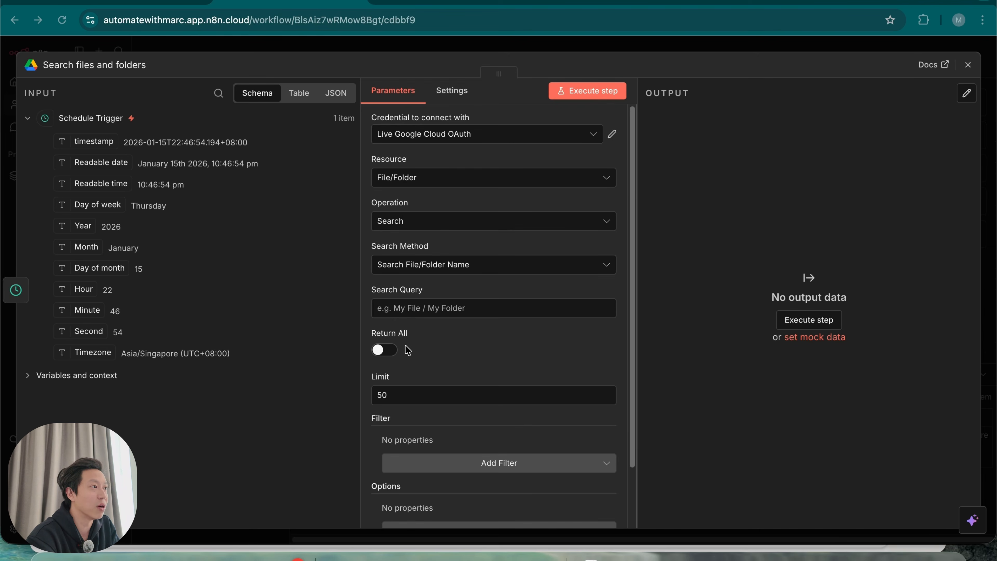
Turn on Return All and add a Folder filter to the Drive search, checking the photos folder in Drive
click(391, 354)
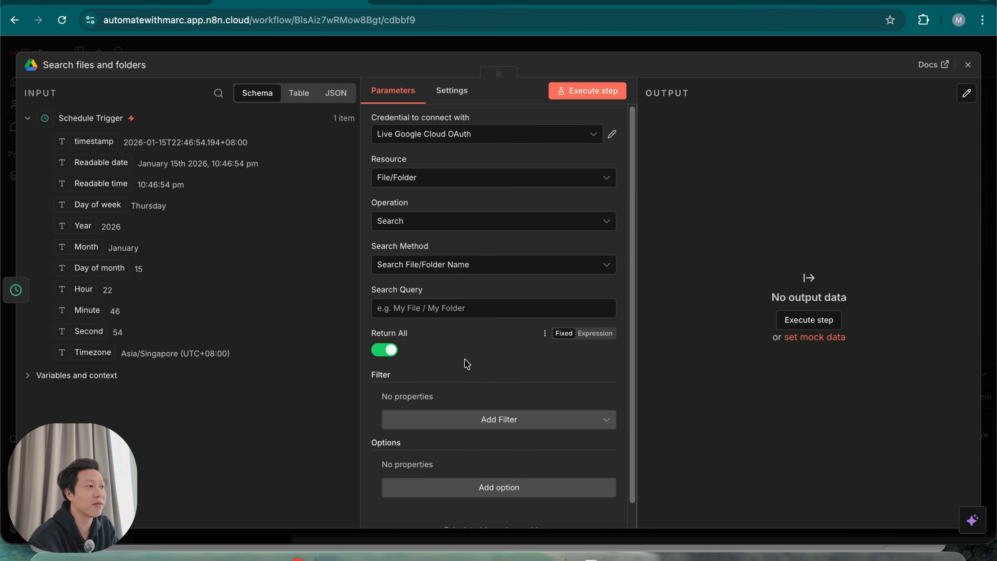
click(507, 422)
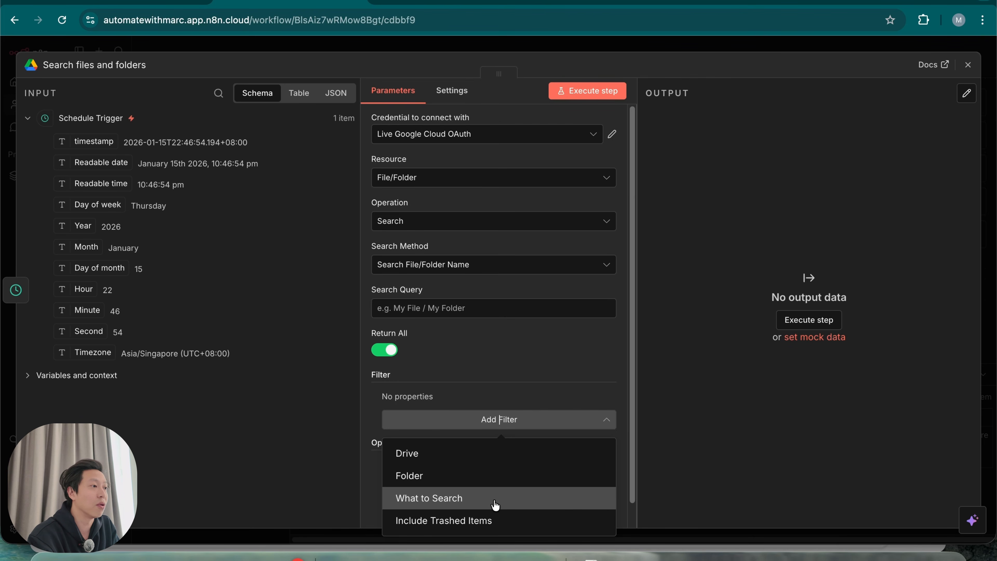
click(469, 476)
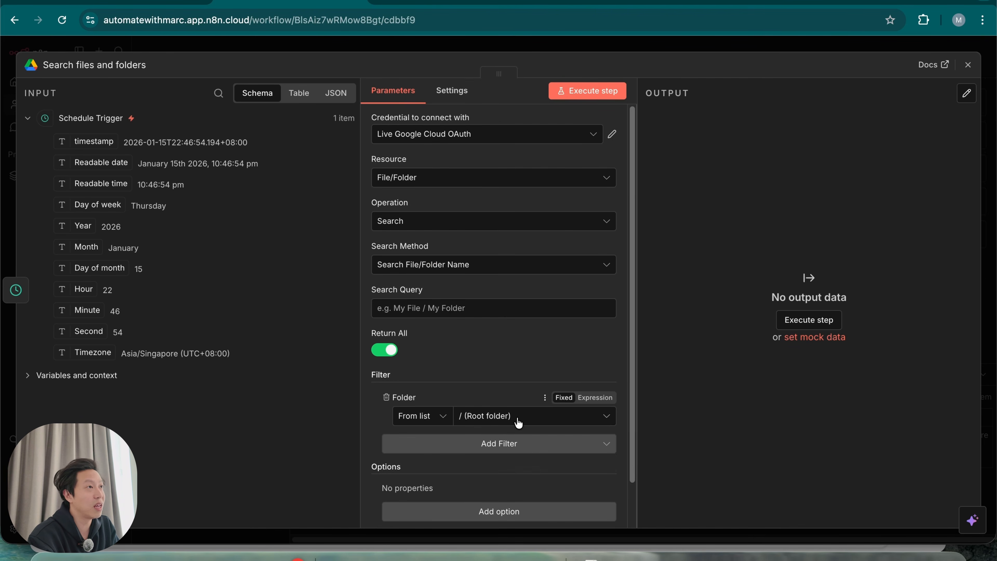
click(444, 1)
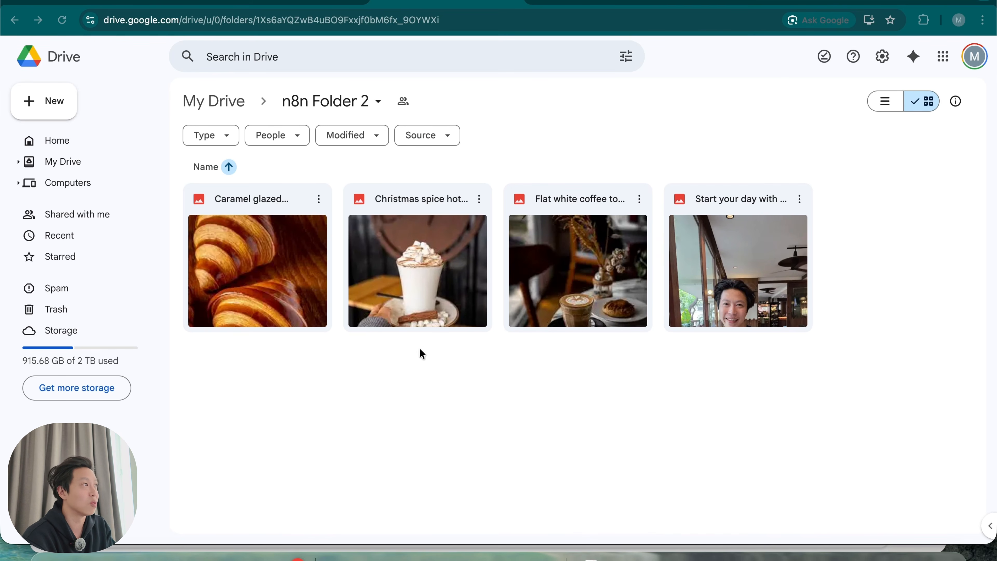
Run the Drive search on n8n Folder 2 and verify the four photo files in Table view
click(277, 4)
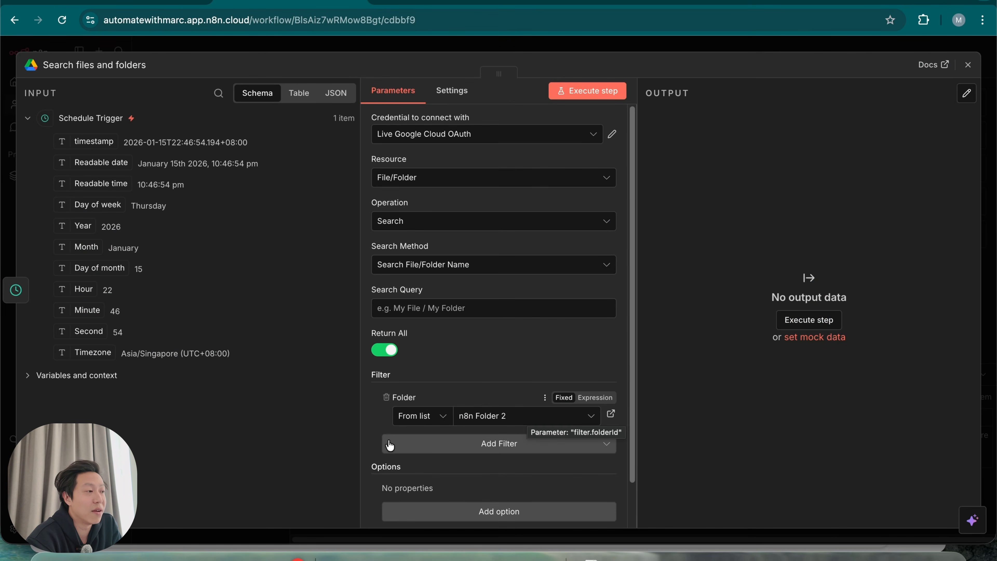
click(599, 94)
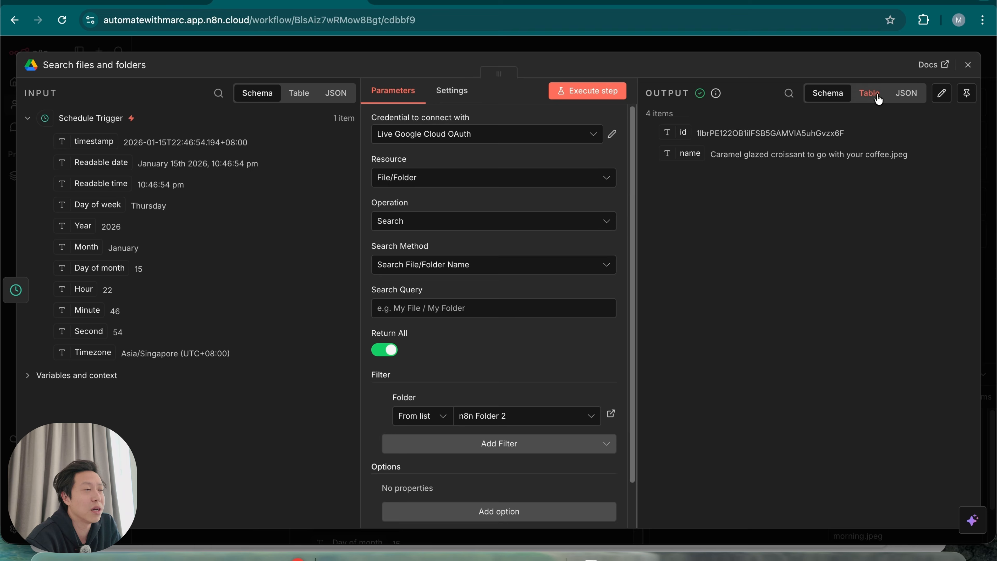
click(877, 103)
drag(722, 152, 814, 173)
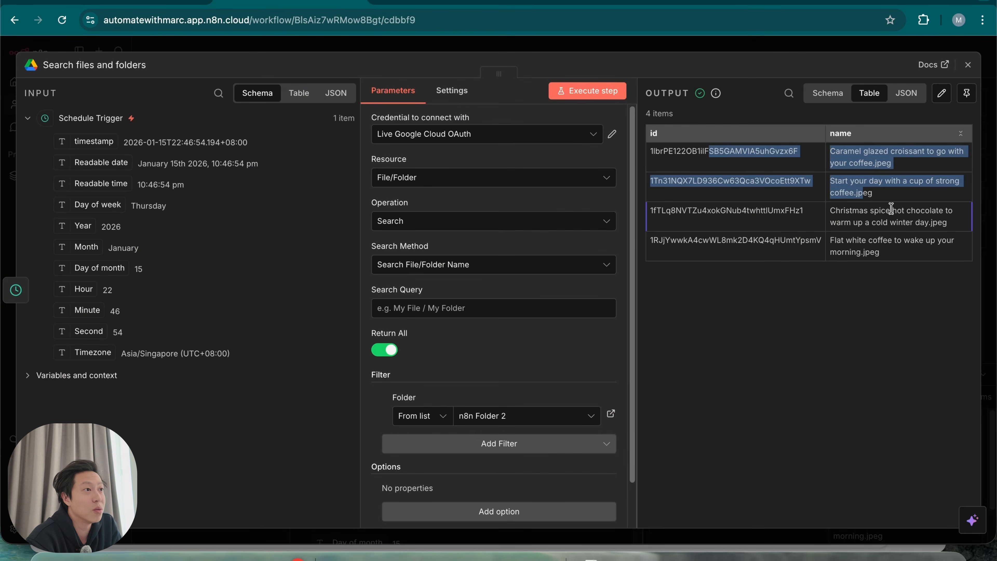
click(891, 208)
drag(835, 151, 891, 163)
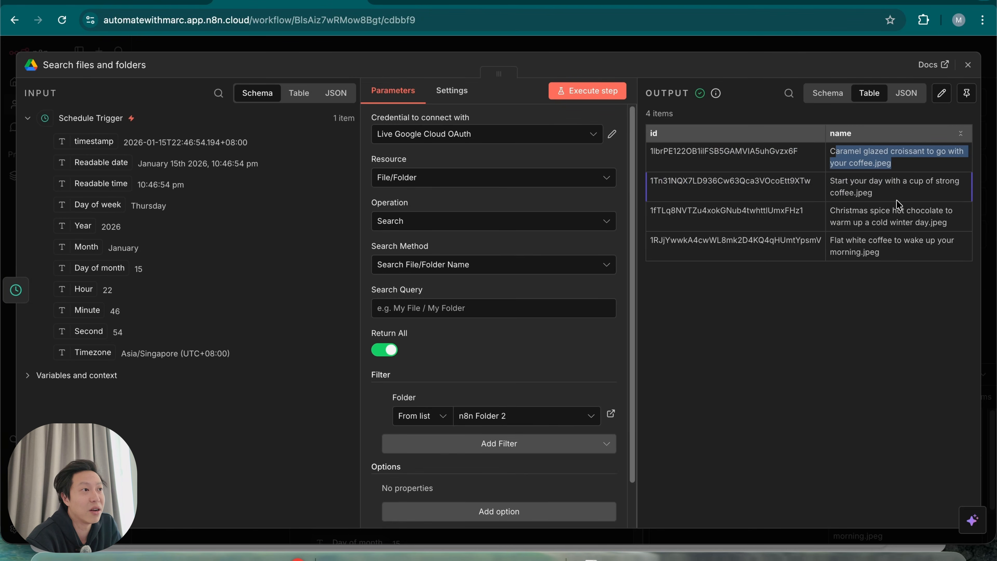
click(870, 225)
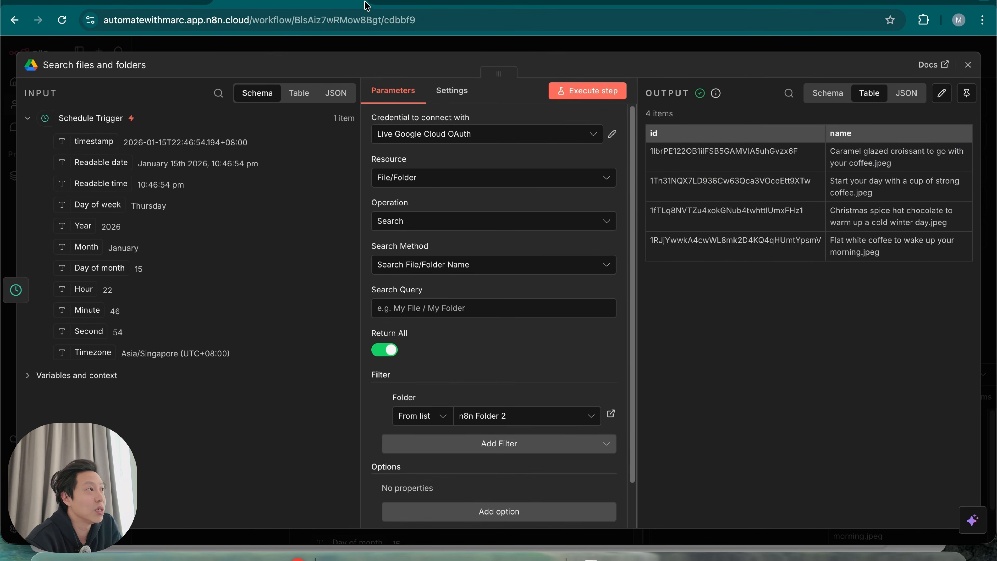
click(424, 2)
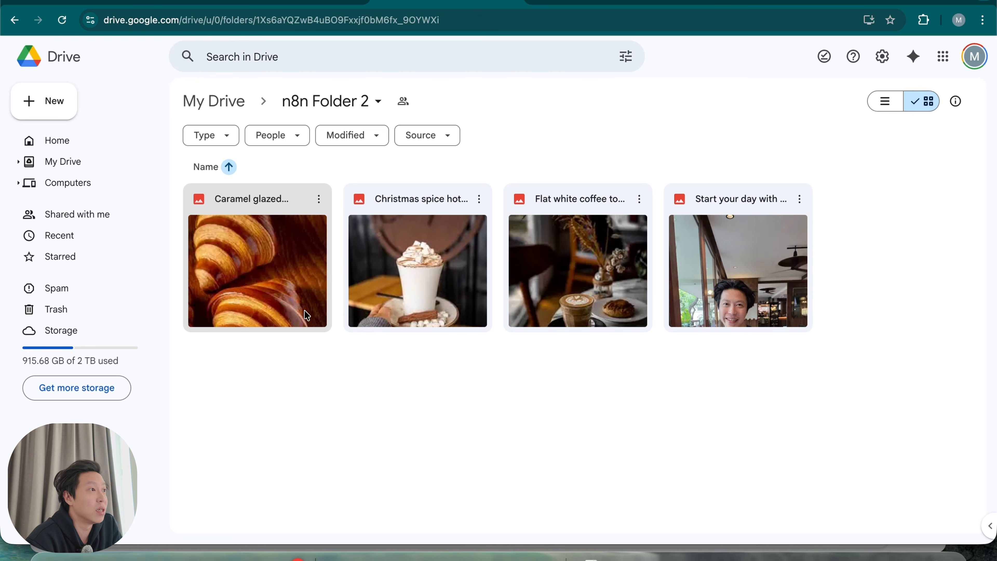
click(306, 2)
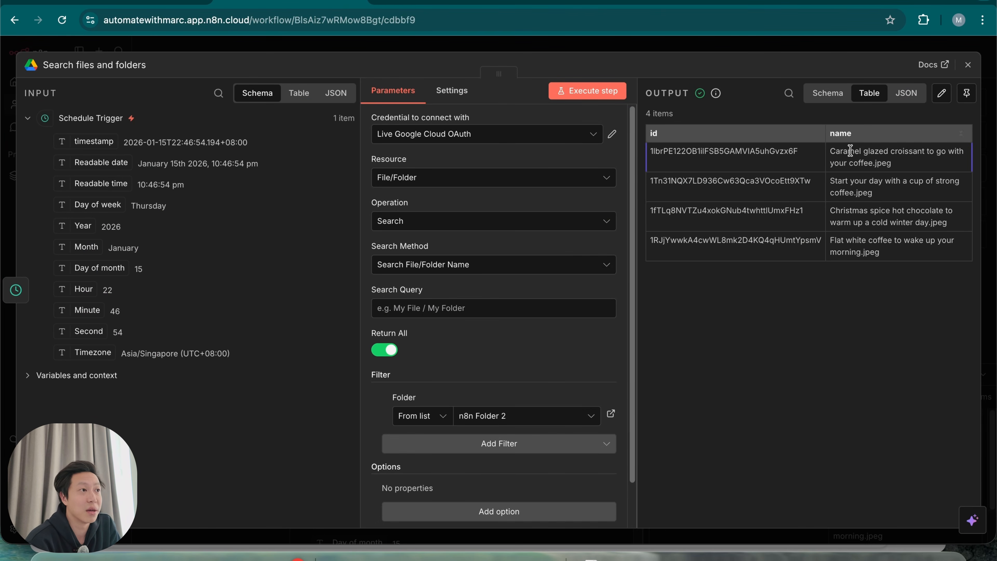
click(752, 49)
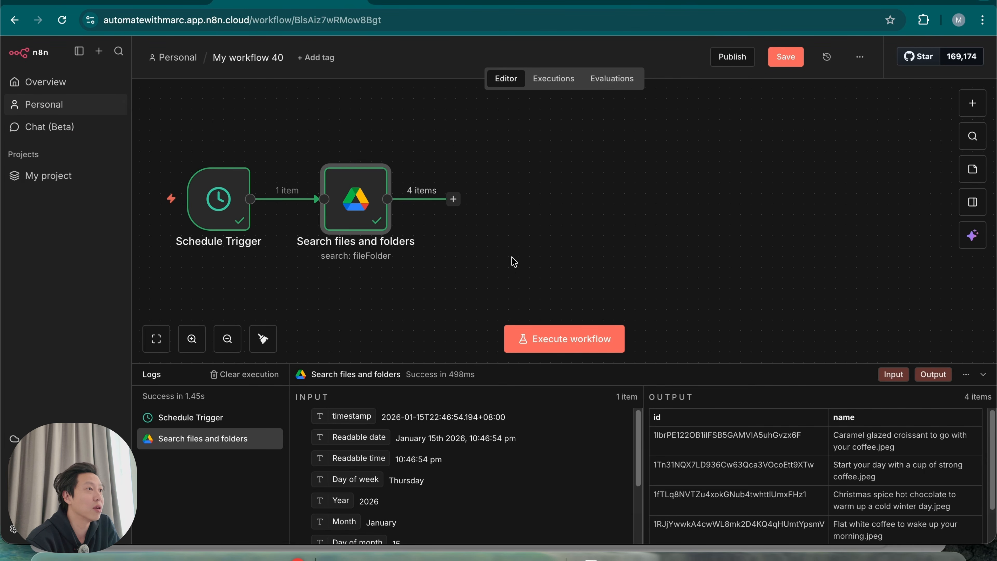
Add a Code in JavaScript step after the Drive search
click(453, 199)
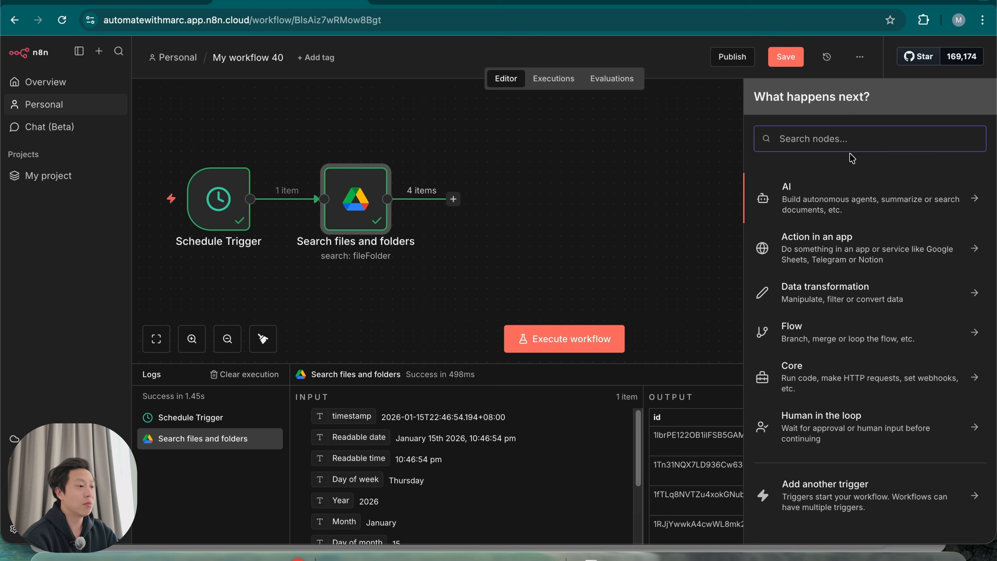
text(code)
click(890, 198)
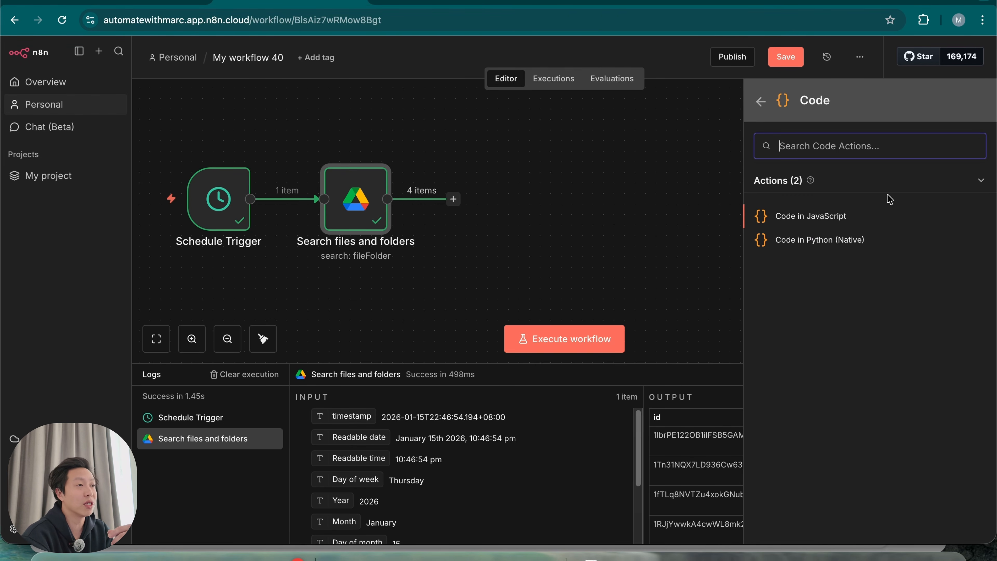
click(865, 218)
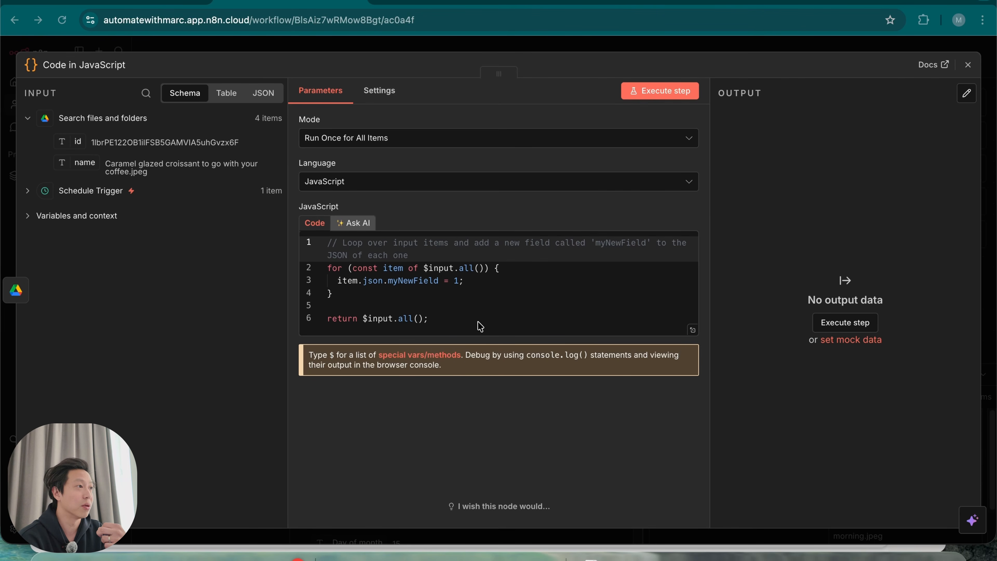
Replace the sample code with the random-item script and run it, getting the croissant photo
click(364, 226)
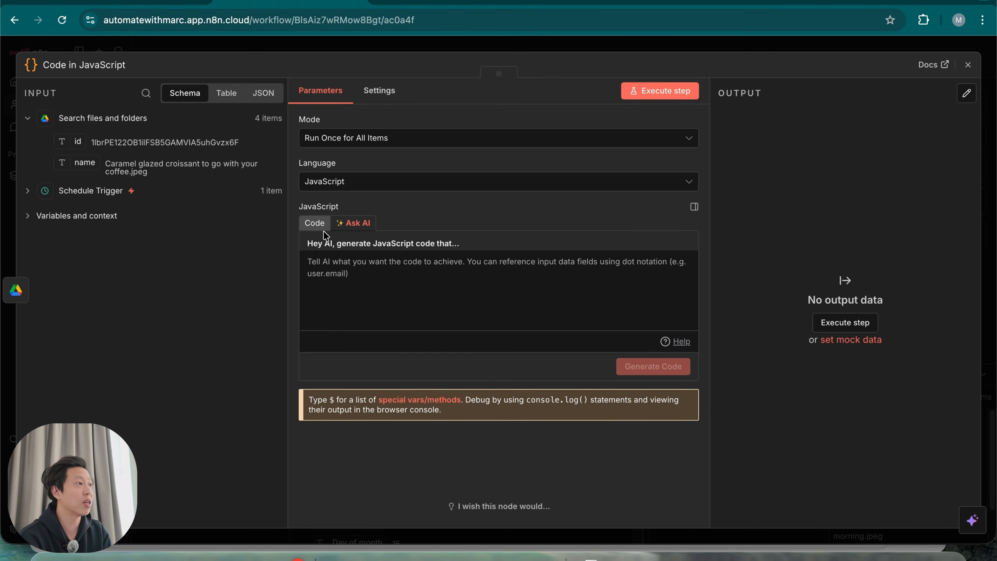
click(315, 223)
drag(453, 320, 370, 276)
key(super+a)
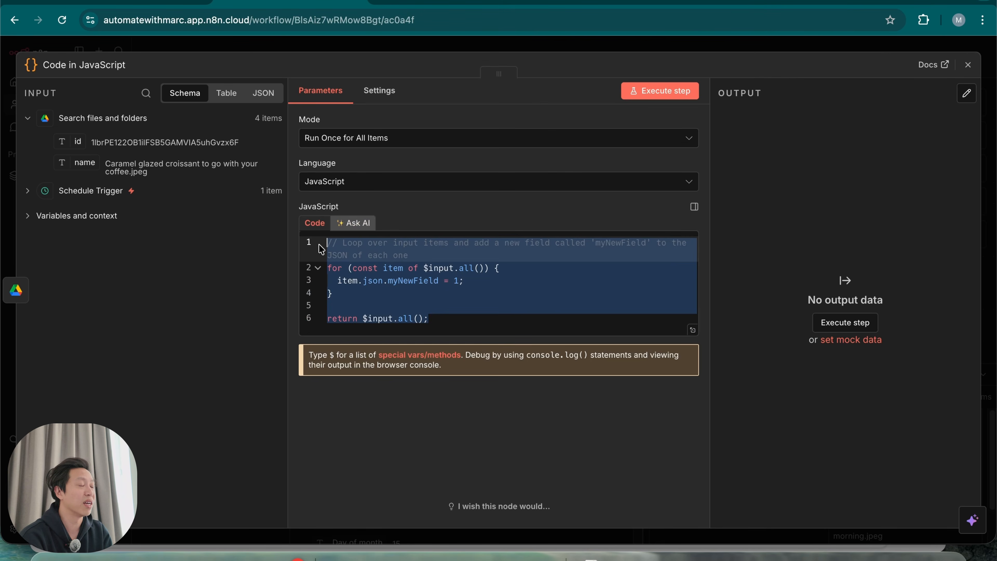
text(// Get all input items const items = $input.all();  // Check if there are any items if (items.length === 0) {   return []; }  // Select a random item const randomIndex = Math.floor(Math.random() * items.length); const randomItem = items[randomIndex];  // Return the random file with its data return [randomItem];)
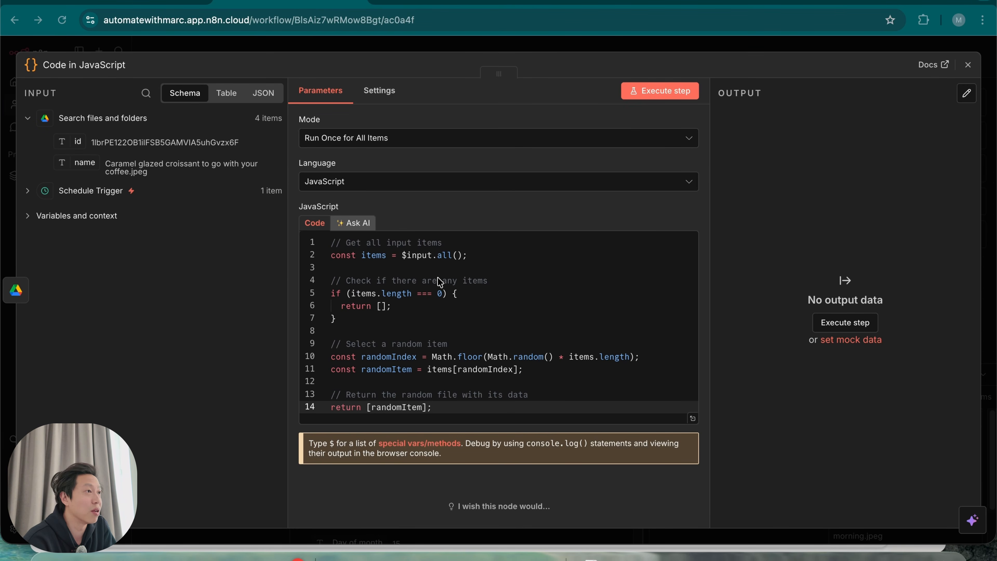
click(658, 90)
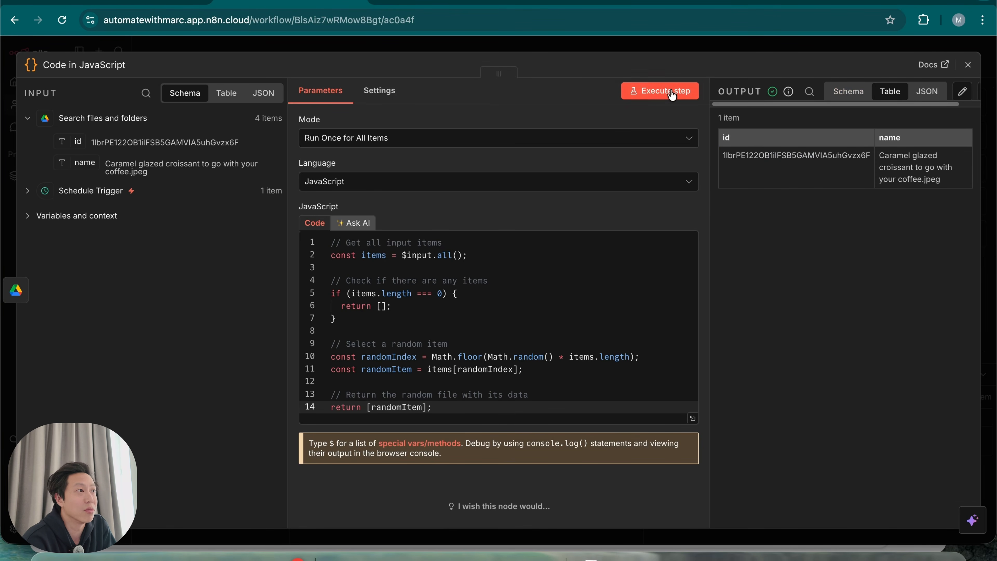
Rerun the Code step three times, getting different photos such as the flat white coffee
click(667, 94)
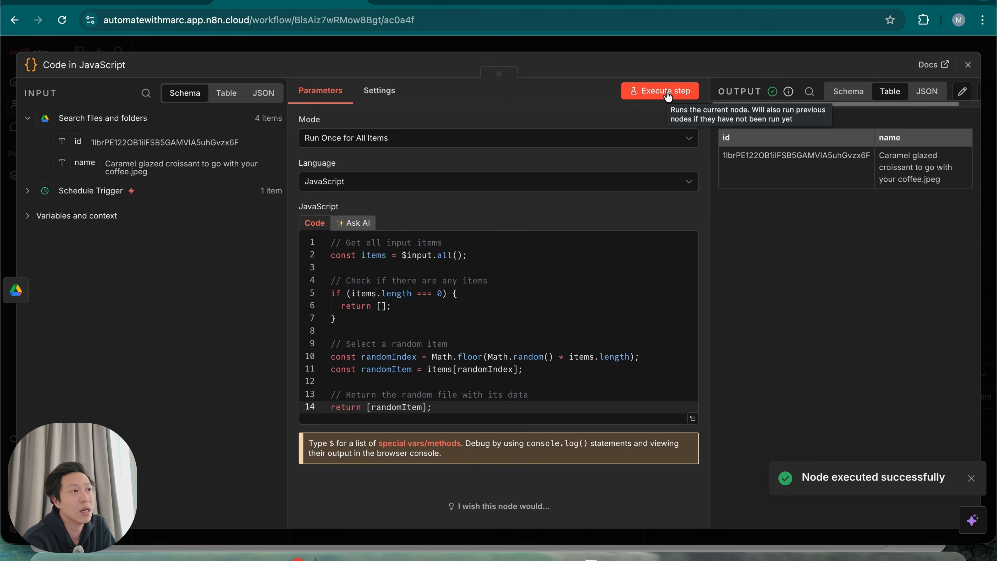
click(668, 93)
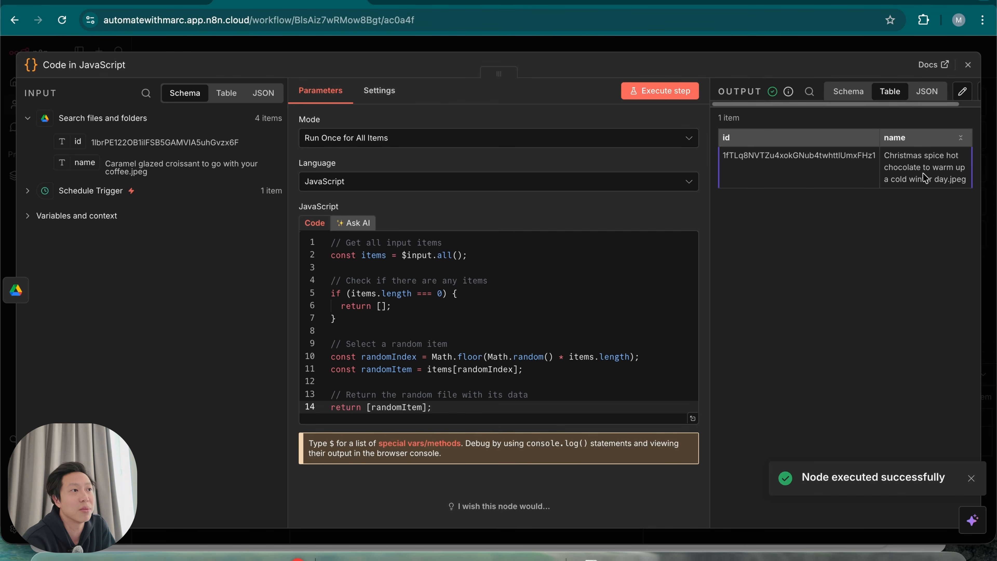
click(664, 93)
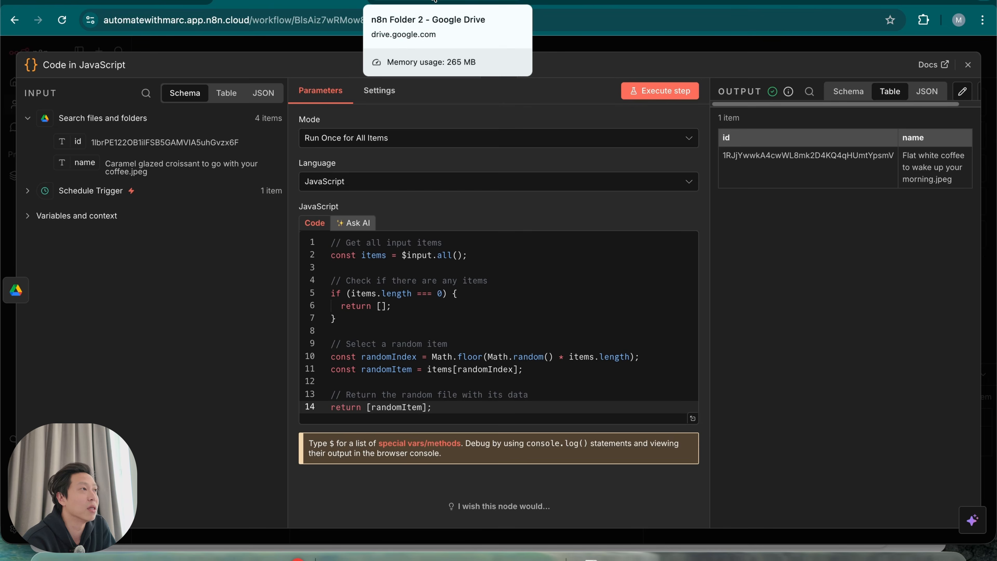
click(434, 1)
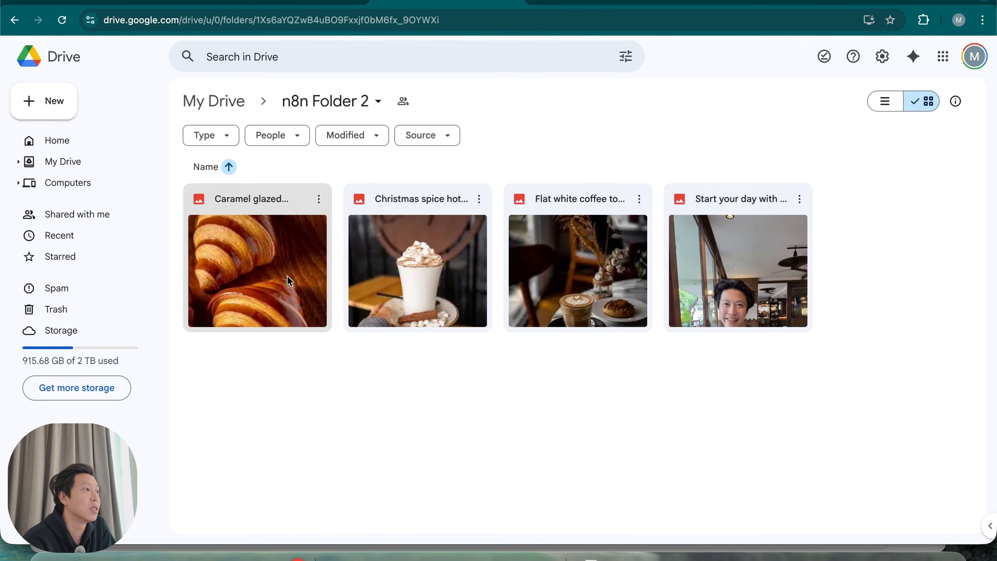
Preview the croissant, hot chocolate, flat white and strong coffee photos, then return to the n8n canvas
double_click(285, 265)
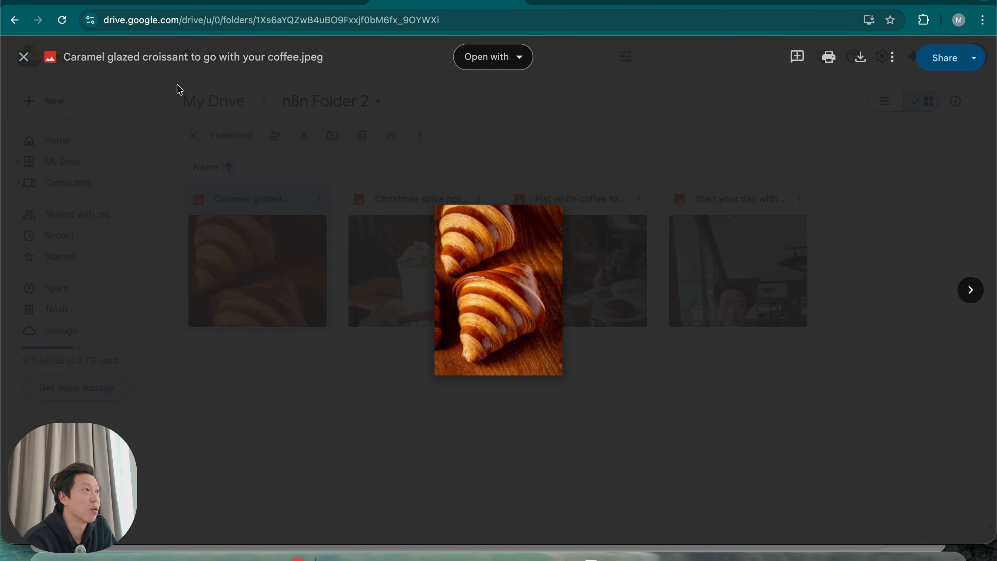
click(389, 401)
double_click(412, 262)
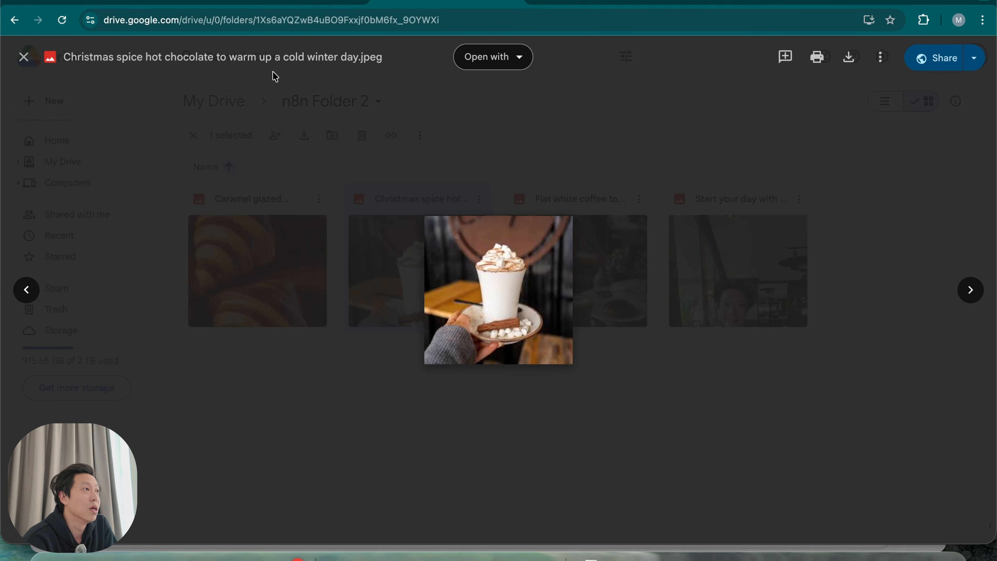
click(483, 444)
double_click(606, 252)
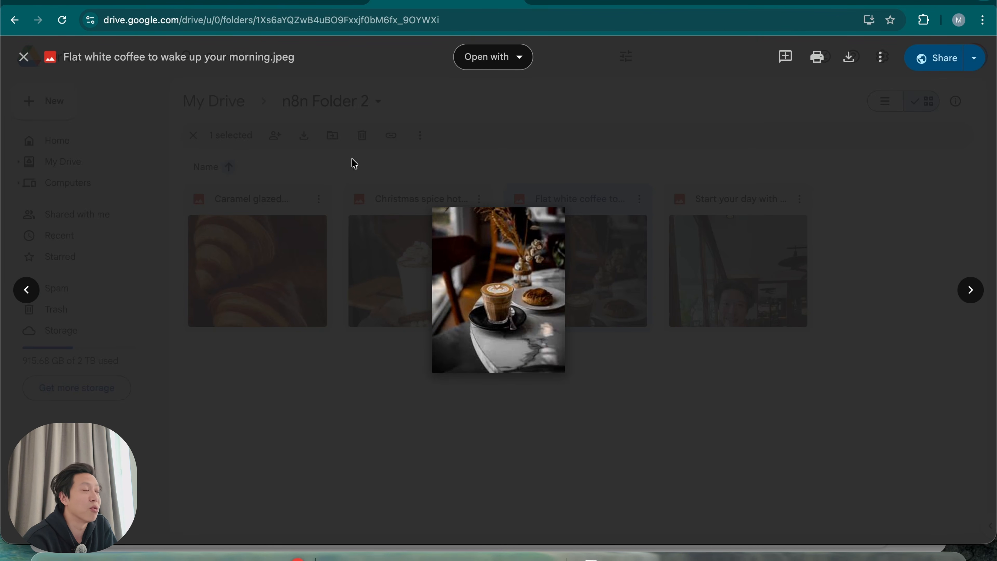
click(624, 431)
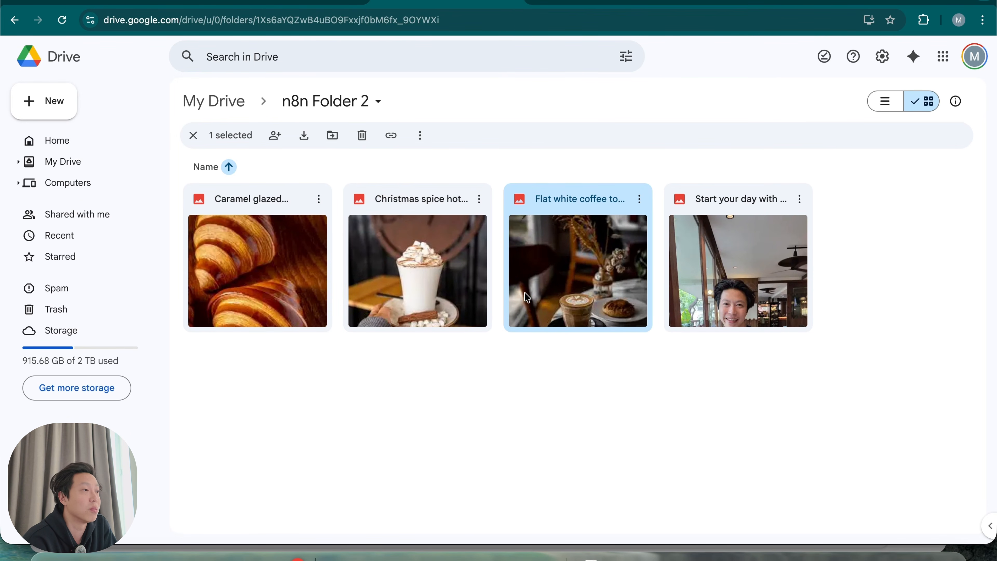
double_click(746, 257)
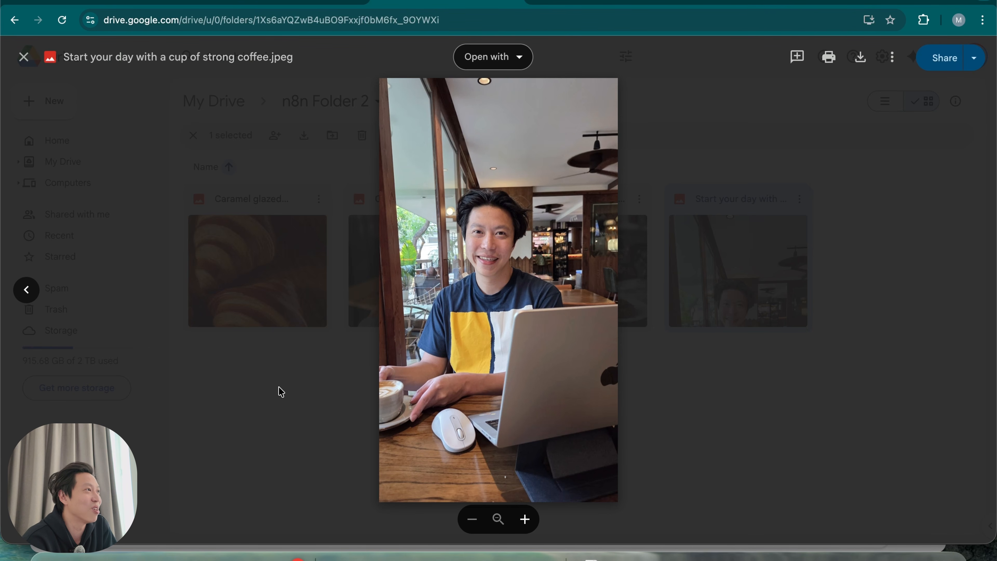
click(316, 407)
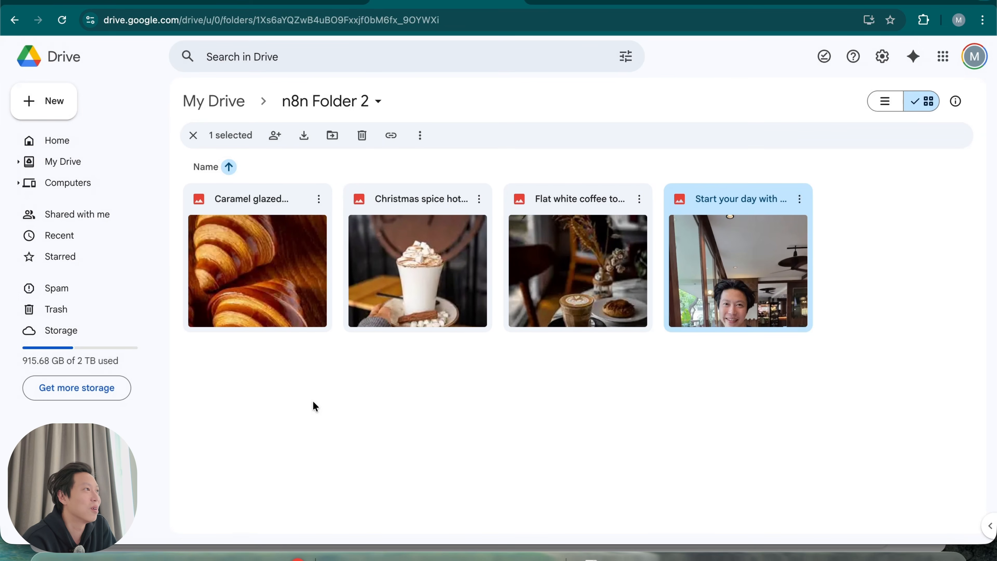
click(302, 3)
click(784, 46)
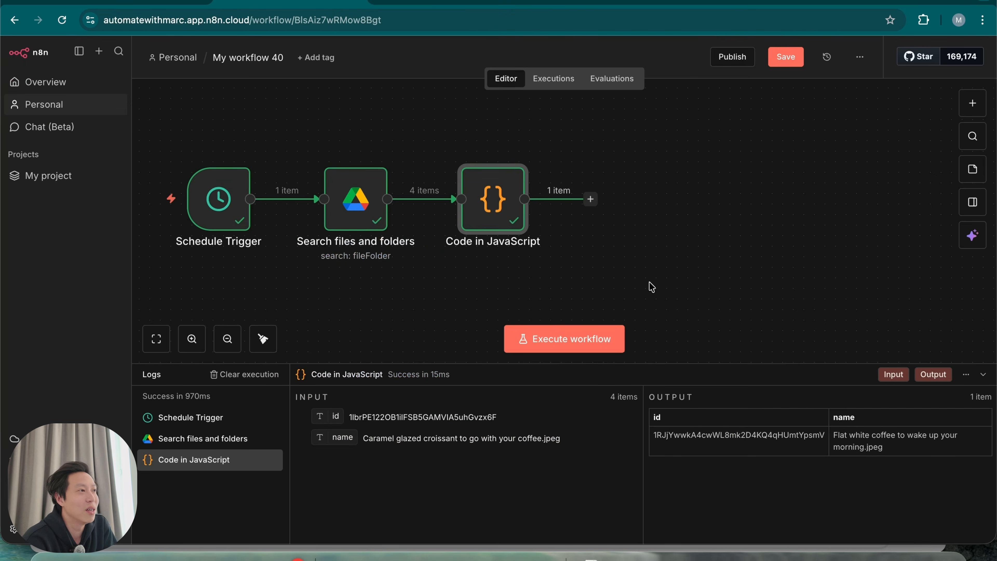
Add an OpenAI 'Message a model' step after the Code node
scroll(647, 285, right, 3)
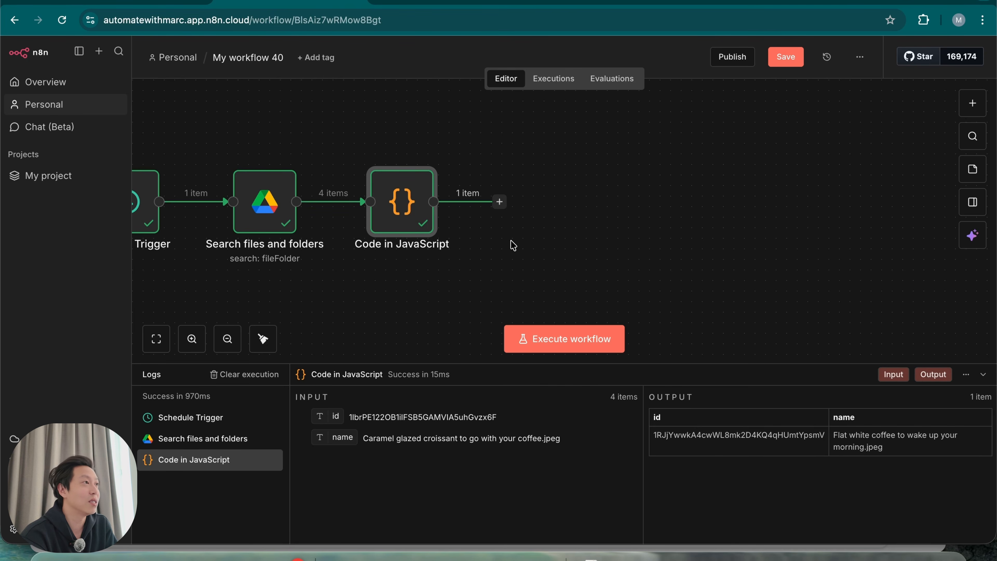
click(499, 202)
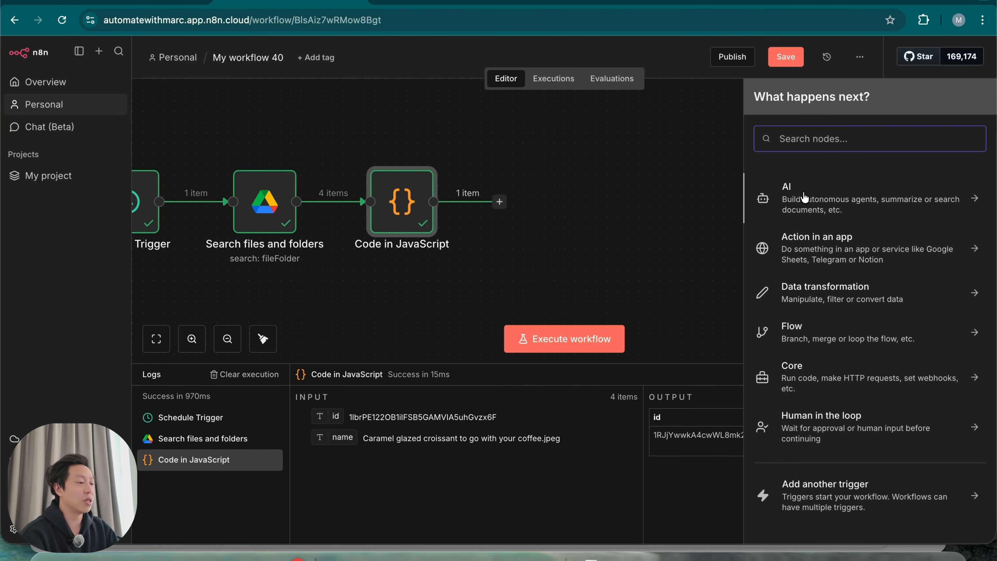
text(open)
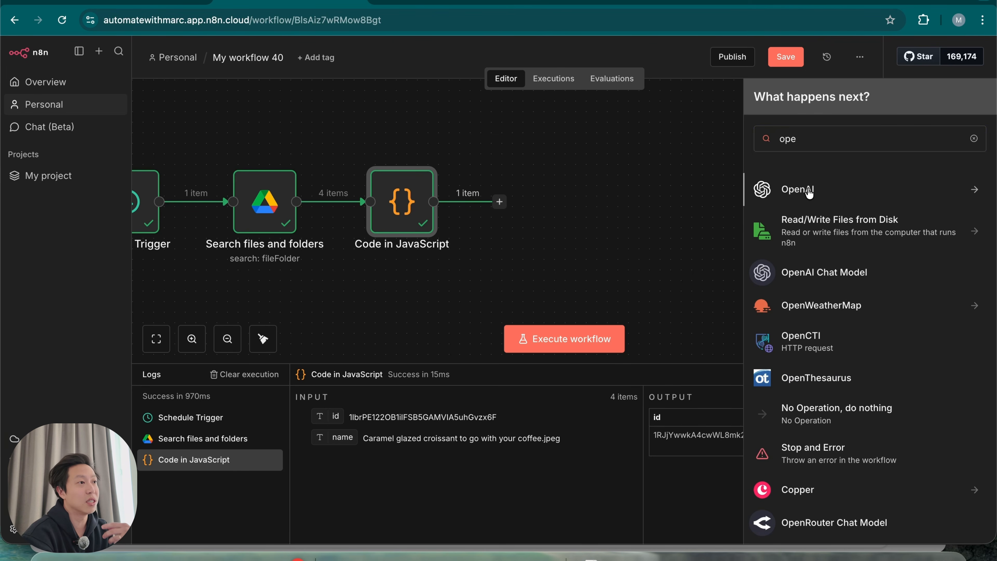
click(812, 190)
click(815, 238)
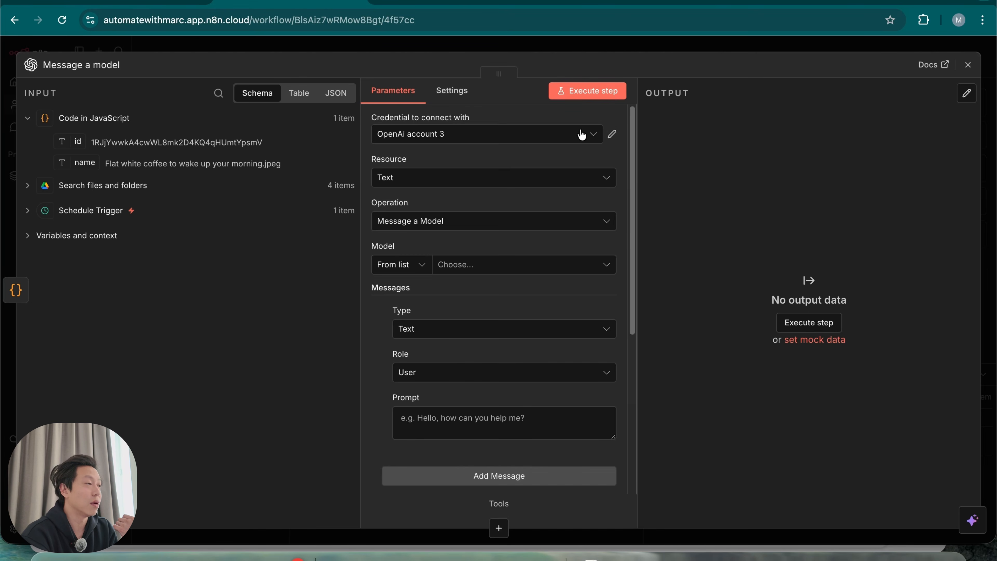
Use the OpenAi account 2 credential and the GPT-4.1-MINI model
click(534, 138)
click(484, 235)
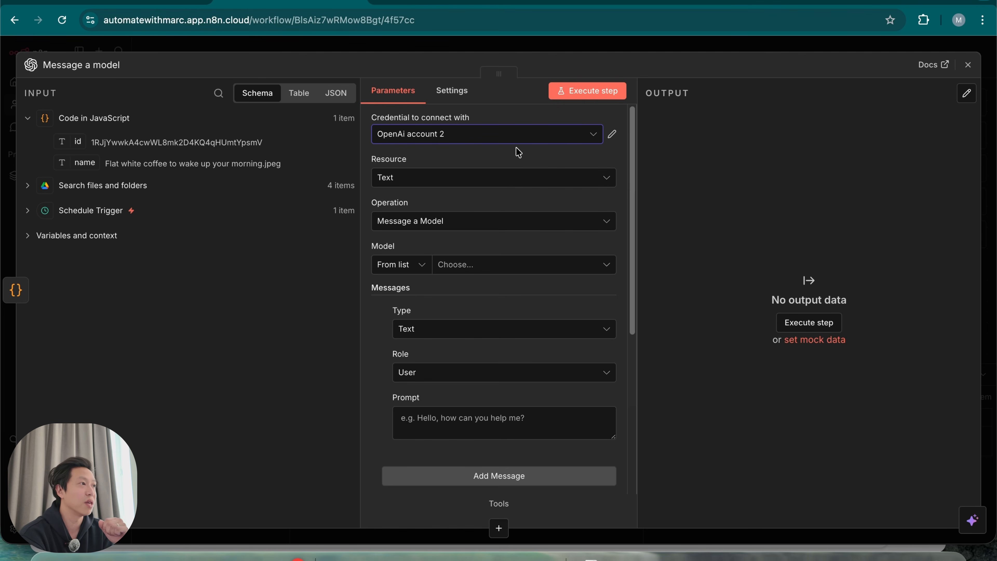
click(485, 267)
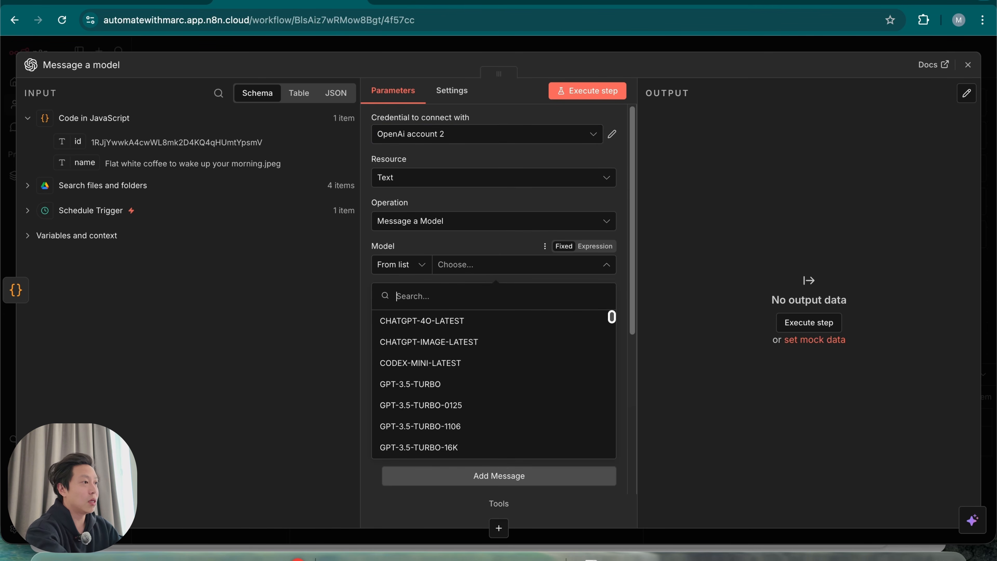
scroll(477, 424, down, 2)
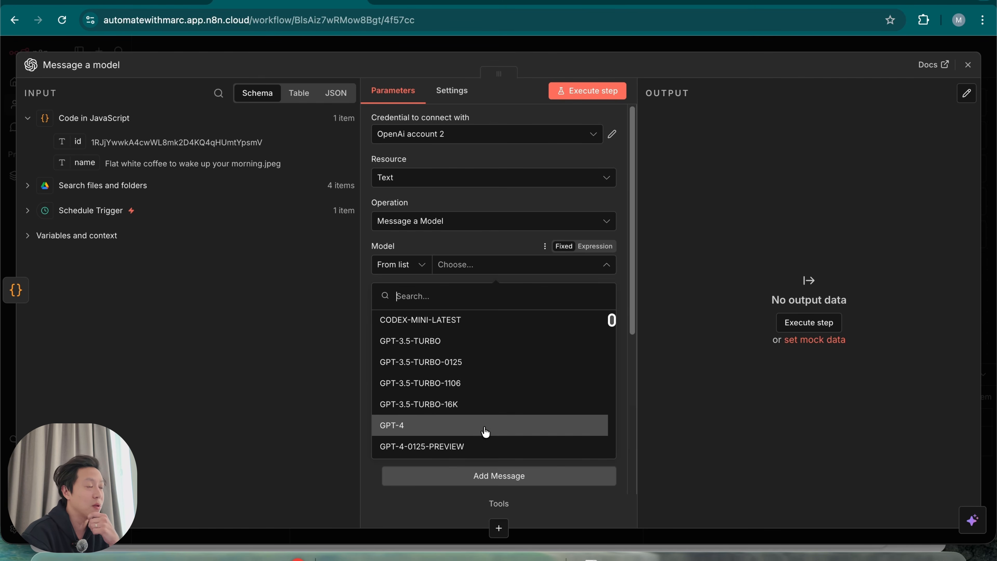
scroll(492, 432, down, 6)
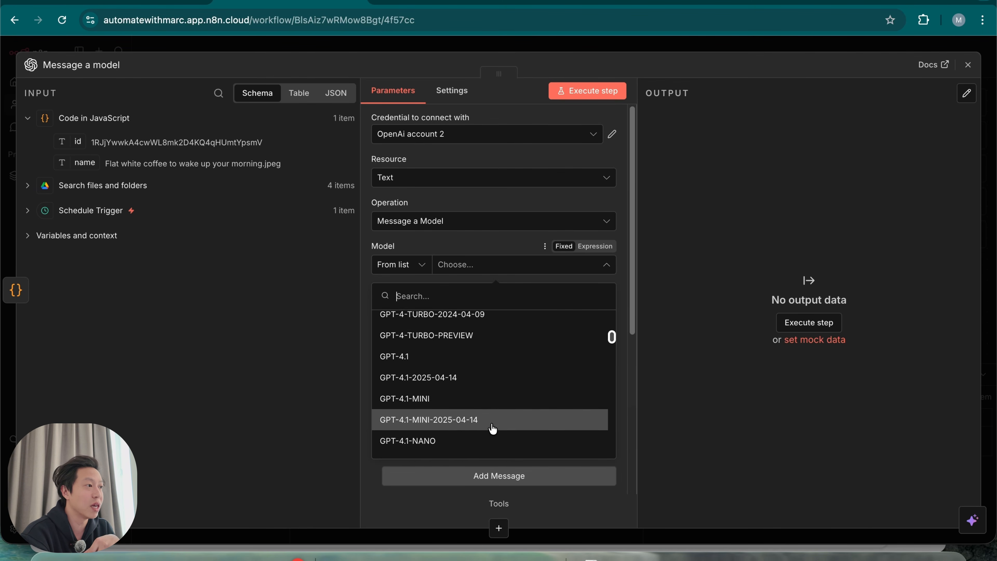
click(503, 398)
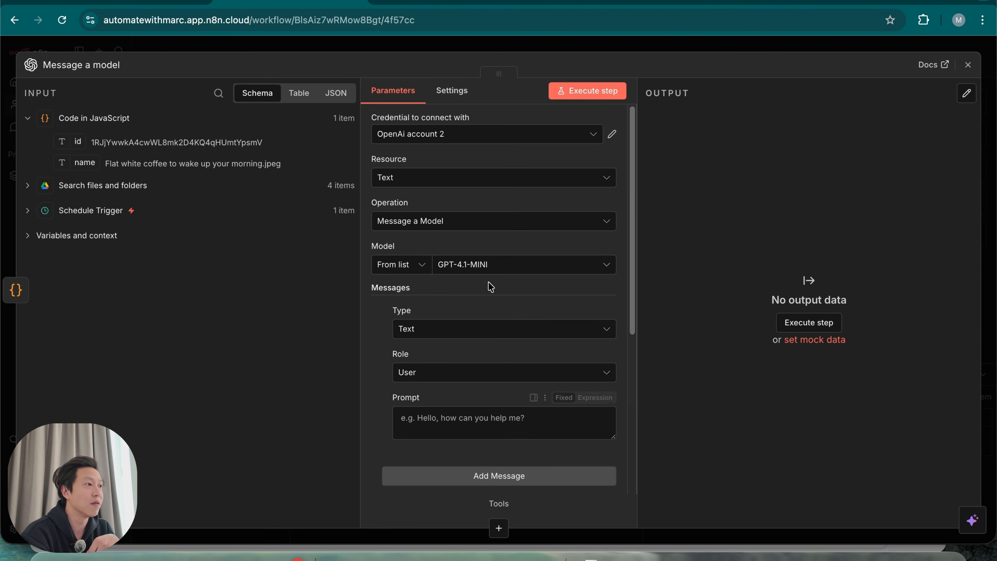
scroll(383, 443, down, 2)
scroll(383, 443, down, 2)
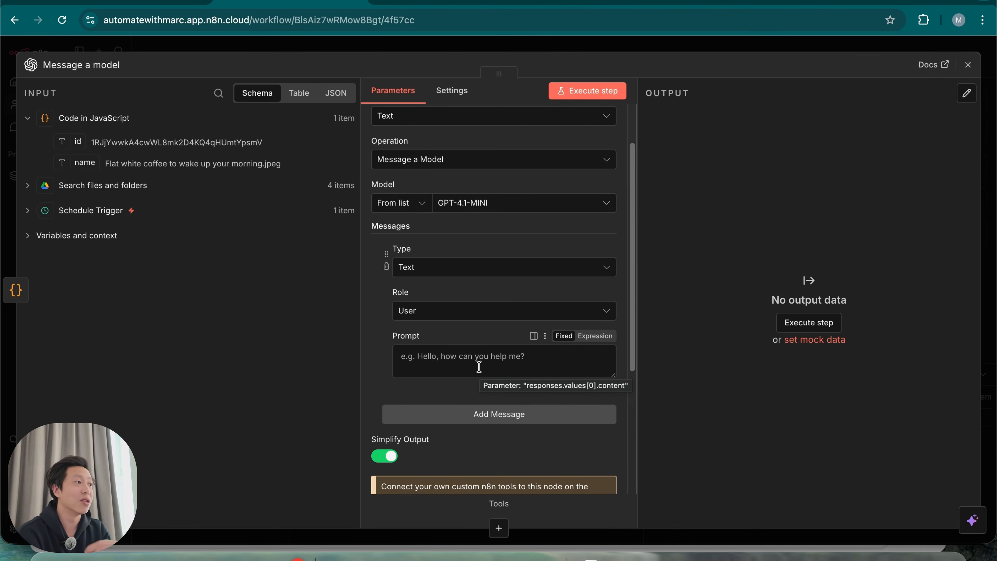
Add a second message to the OpenAI step with the System role
click(474, 417)
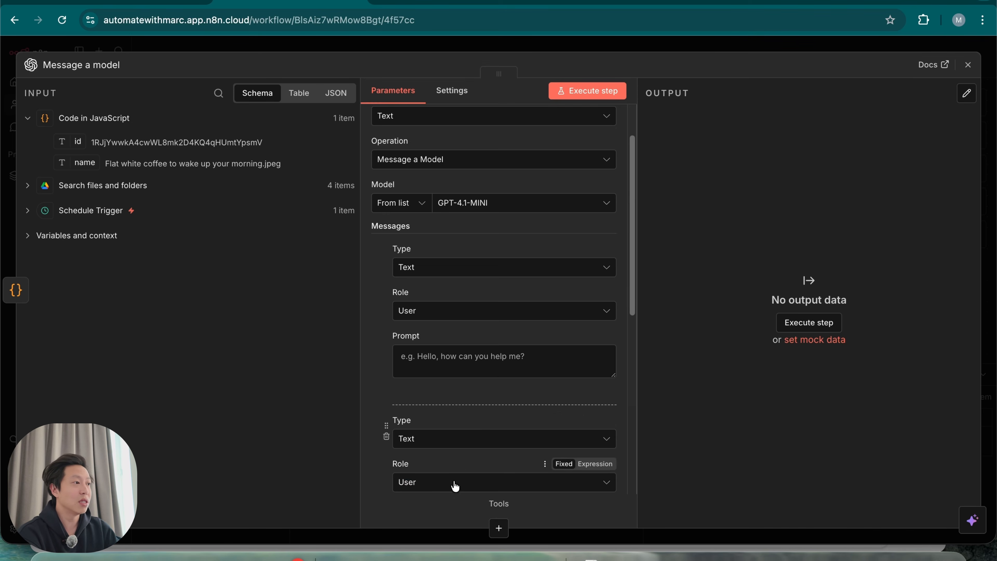
scroll(475, 419, down, 4)
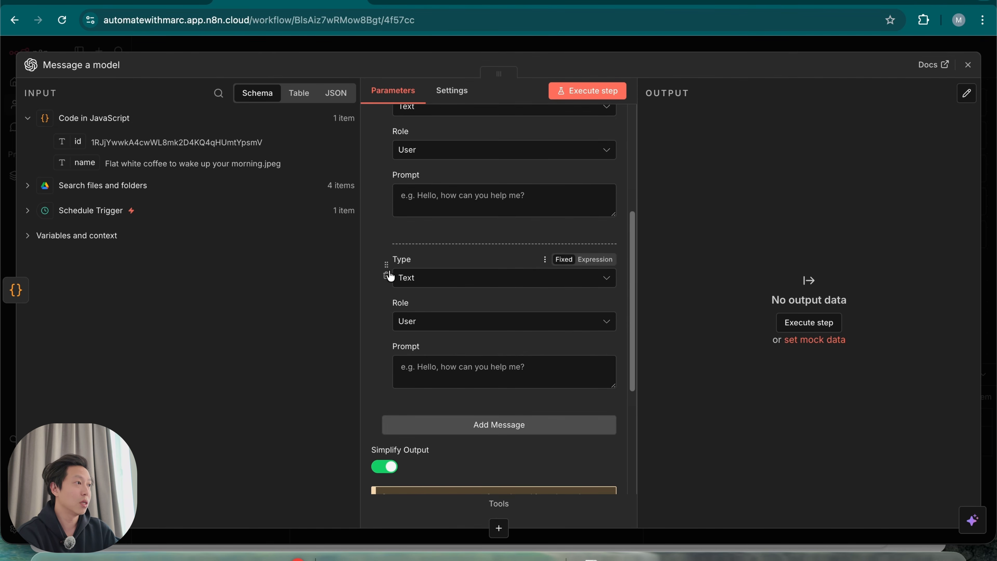
click(387, 277)
click(480, 253)
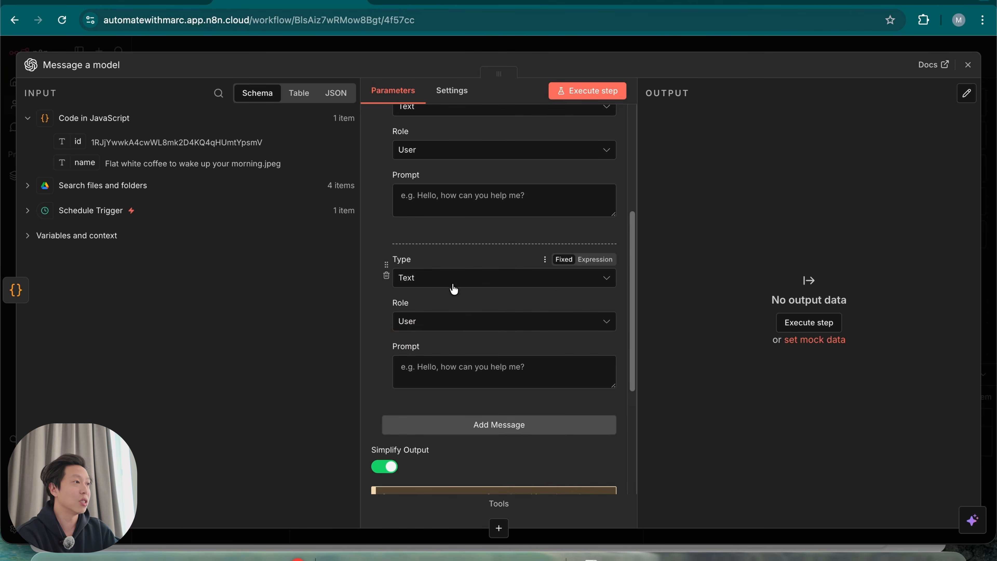
click(397, 330)
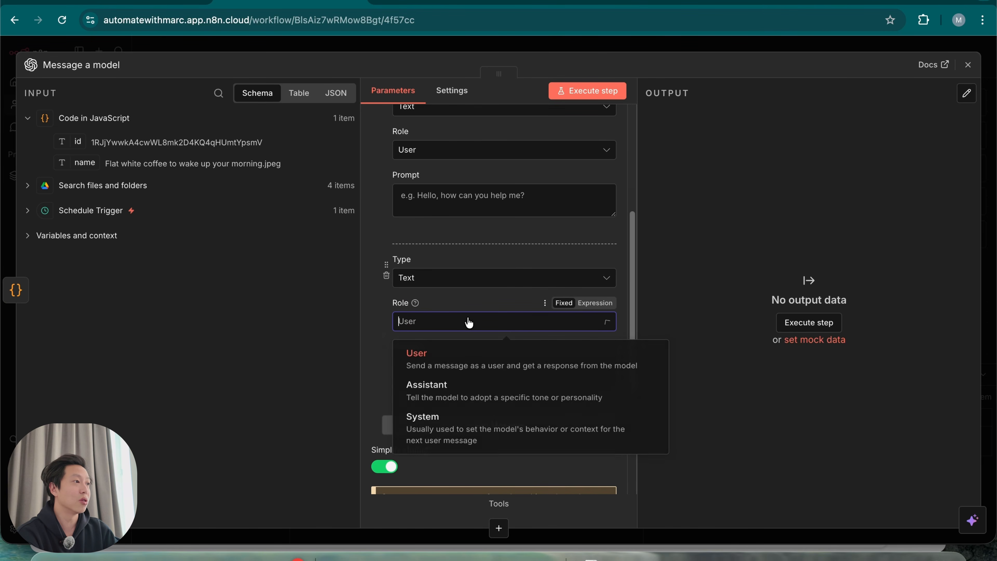
click(472, 438)
Paste the Instagram caption specialist instructions into the System prompt as an expression
click(455, 381)
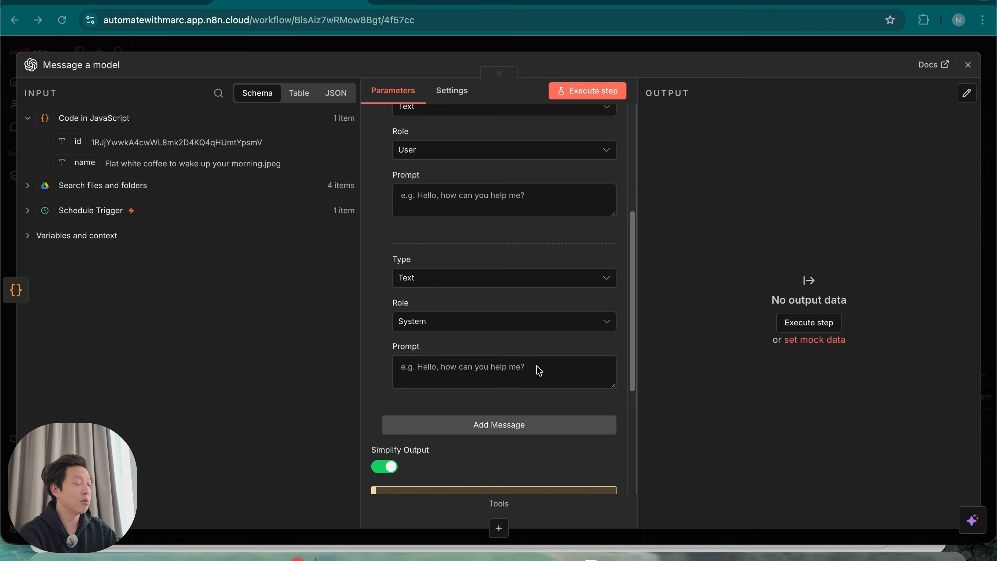
key(ctrl+v)
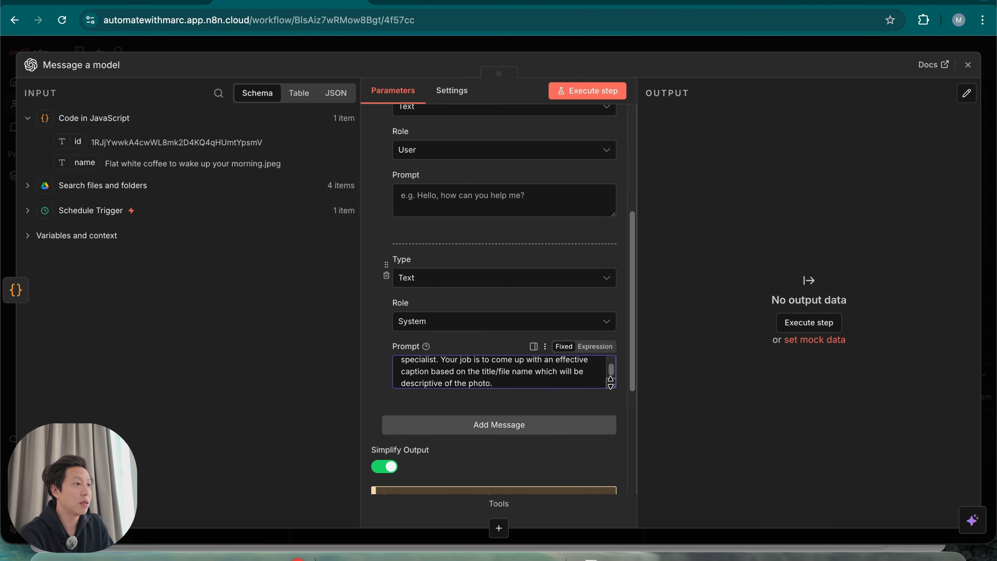
click(595, 346)
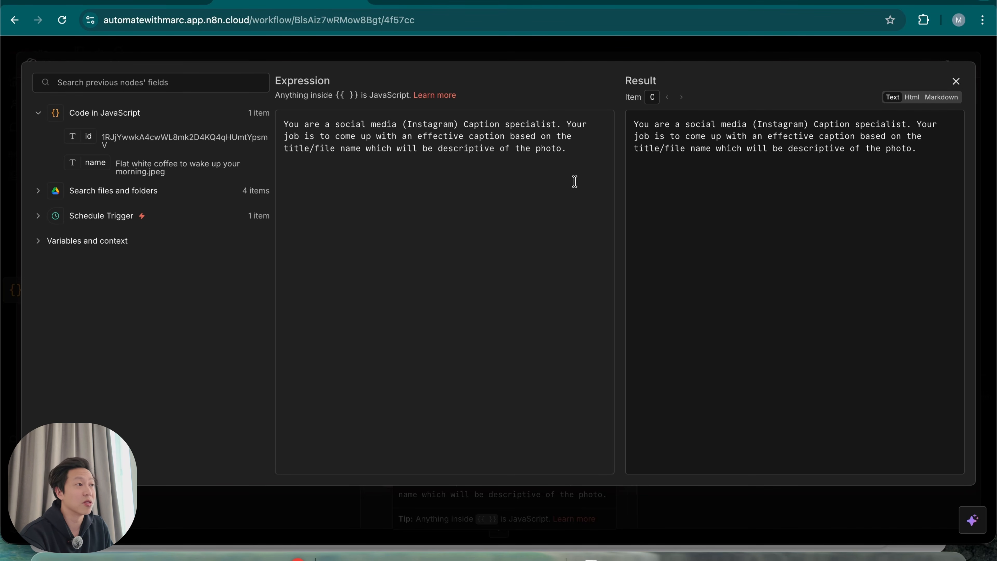
click(663, 55)
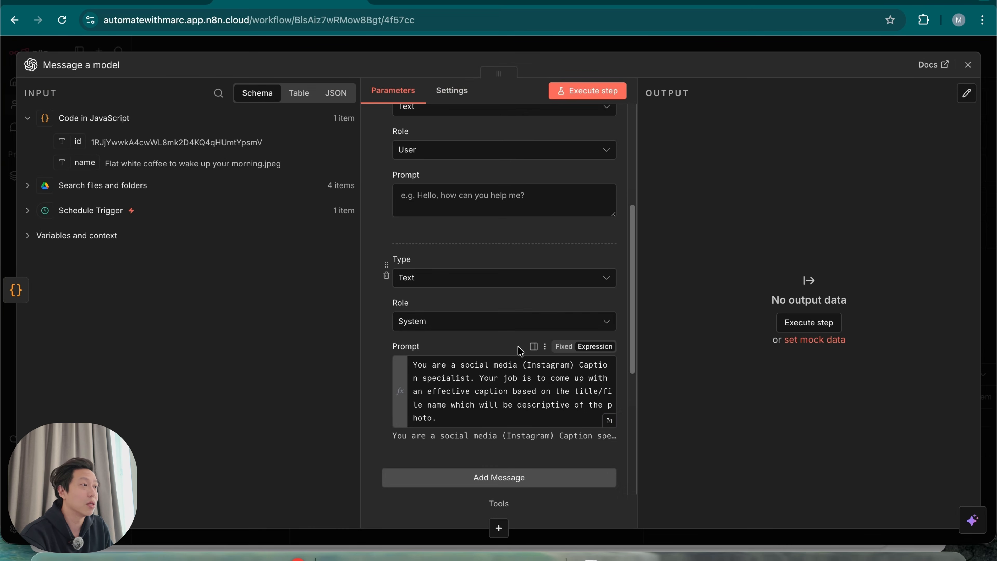
scroll(416, 422, up, 1)
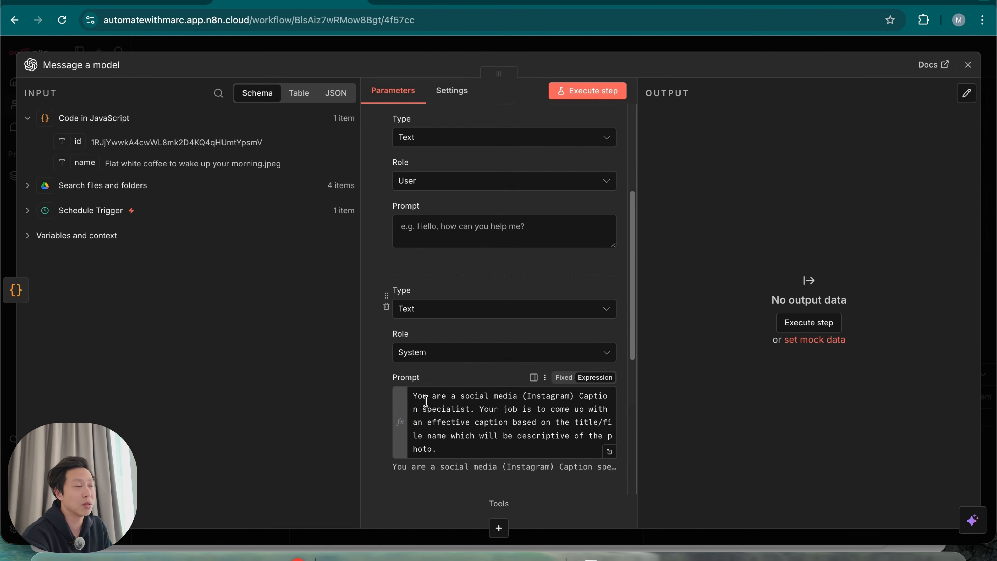
click(474, 235)
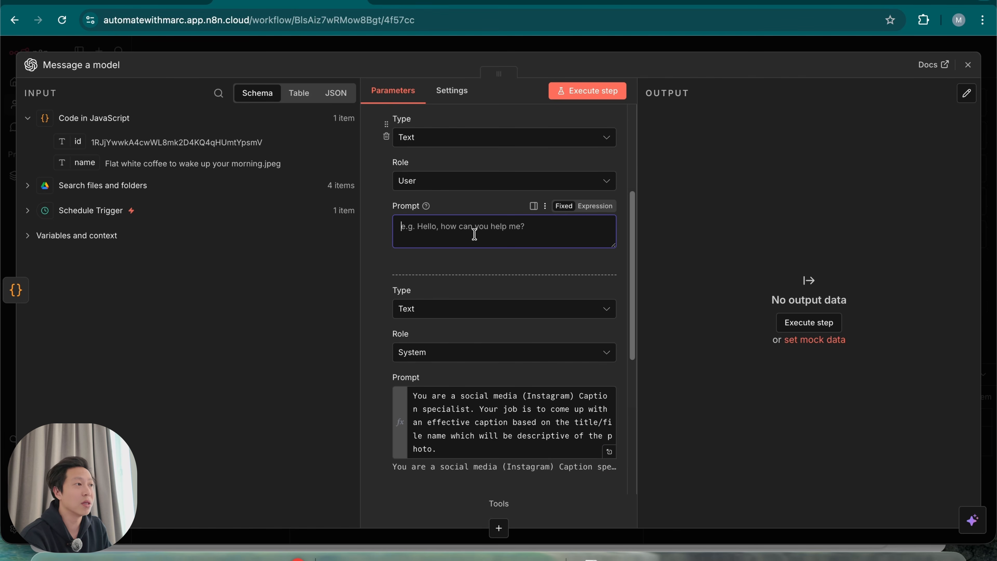
Paste the Instagram caption request into the User prompt as an expression
scroll(380, 281, up, 1)
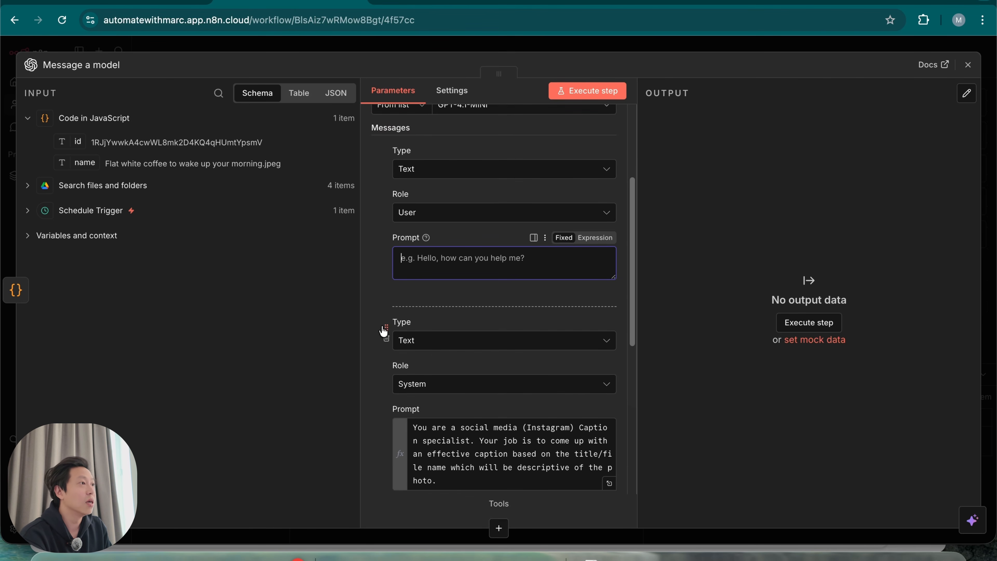
click(594, 237)
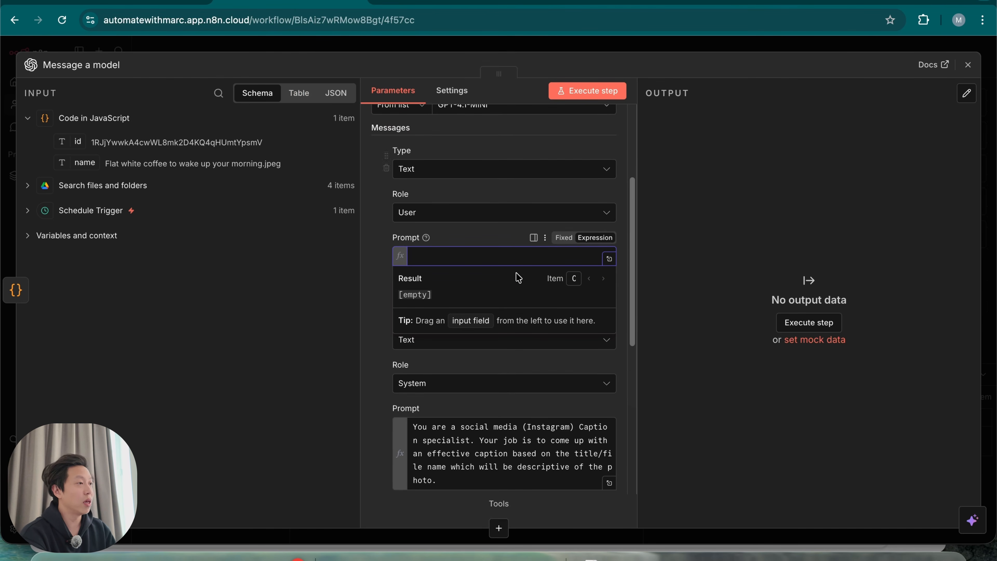
text(File name: Create an effective caption for a social media post (Instagram) that goes along with the post.)
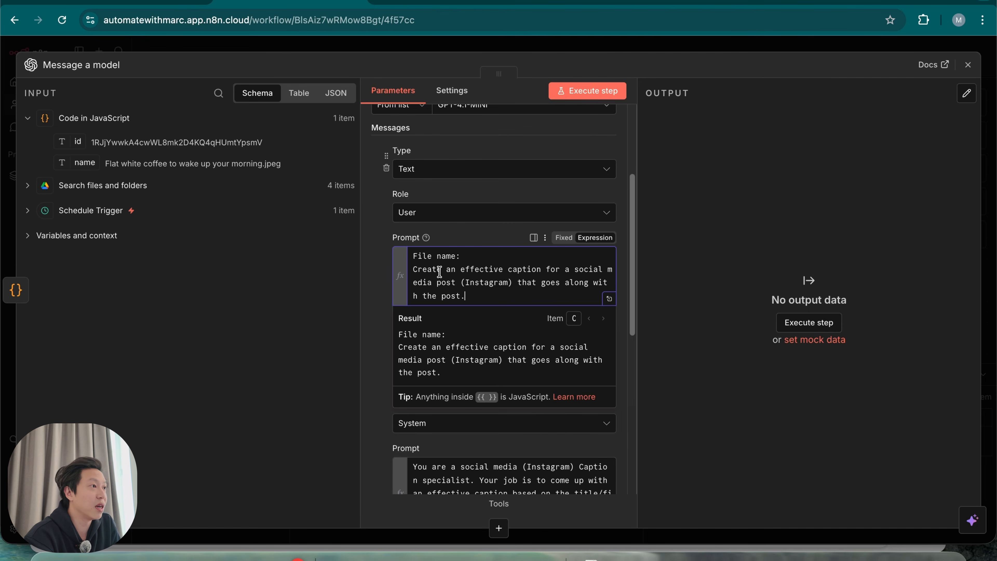
click(610, 299)
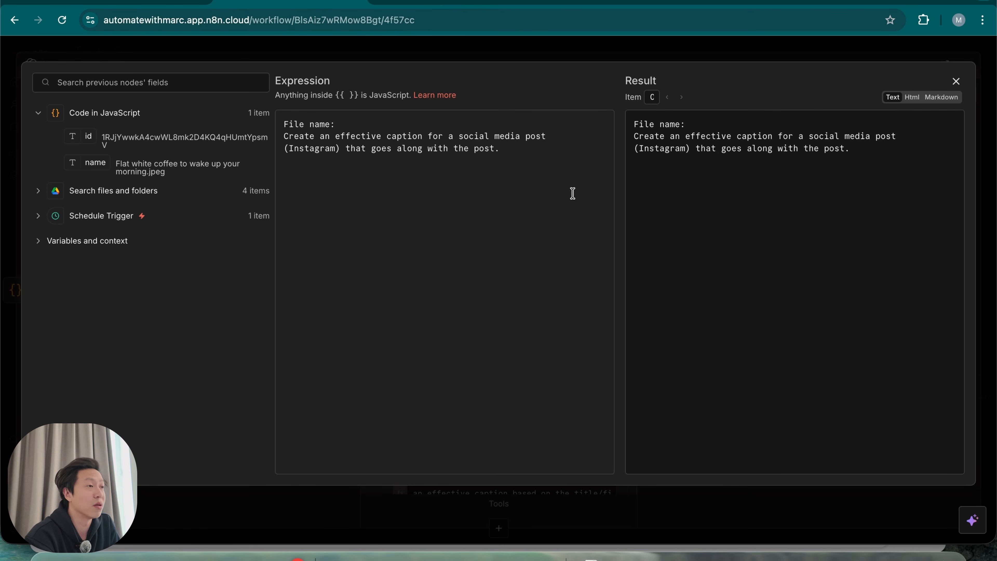
click(956, 81)
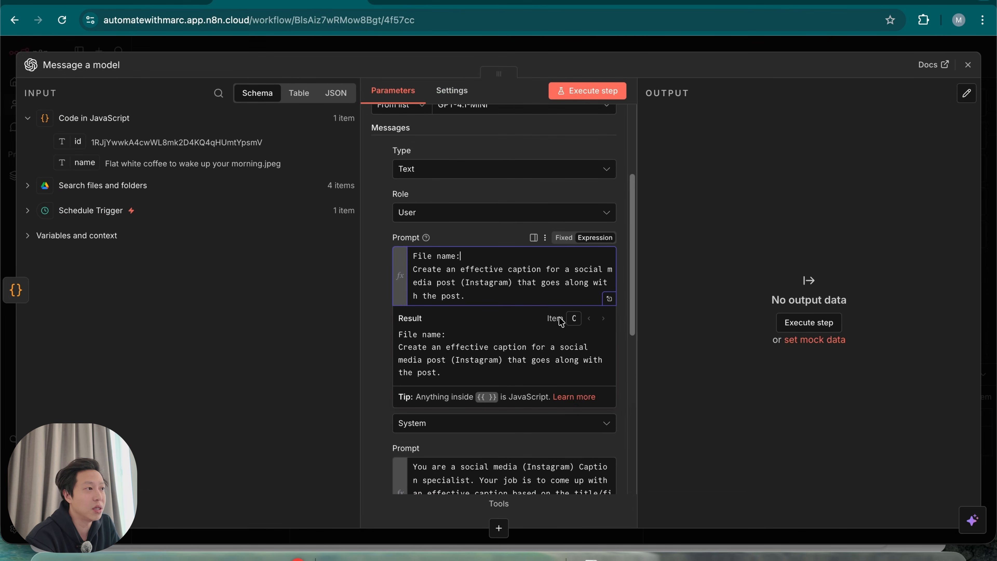
click(596, 237)
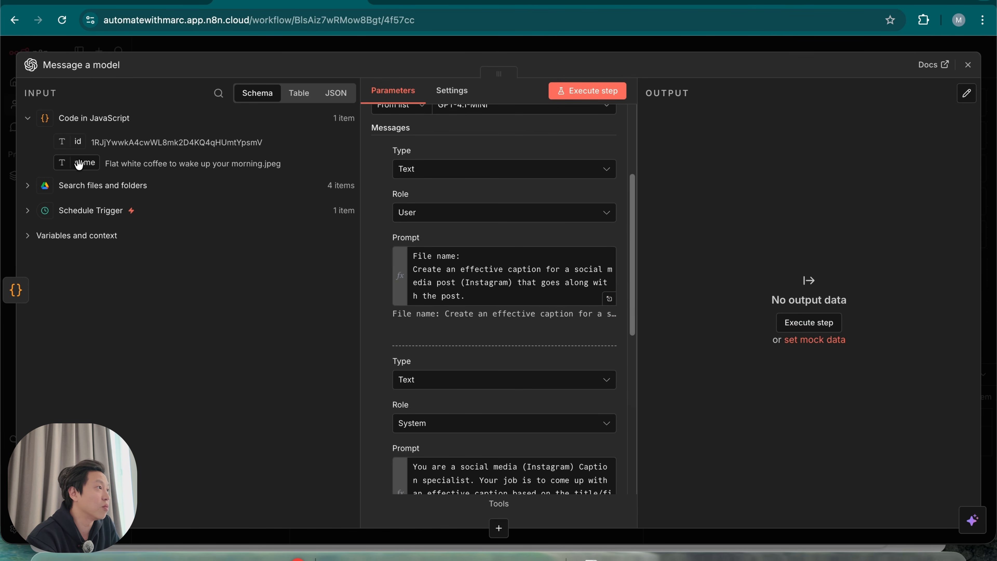
Insert the input 'name' field after 'File name:' and run the model to generate a caption
drag(79, 165, 502, 264)
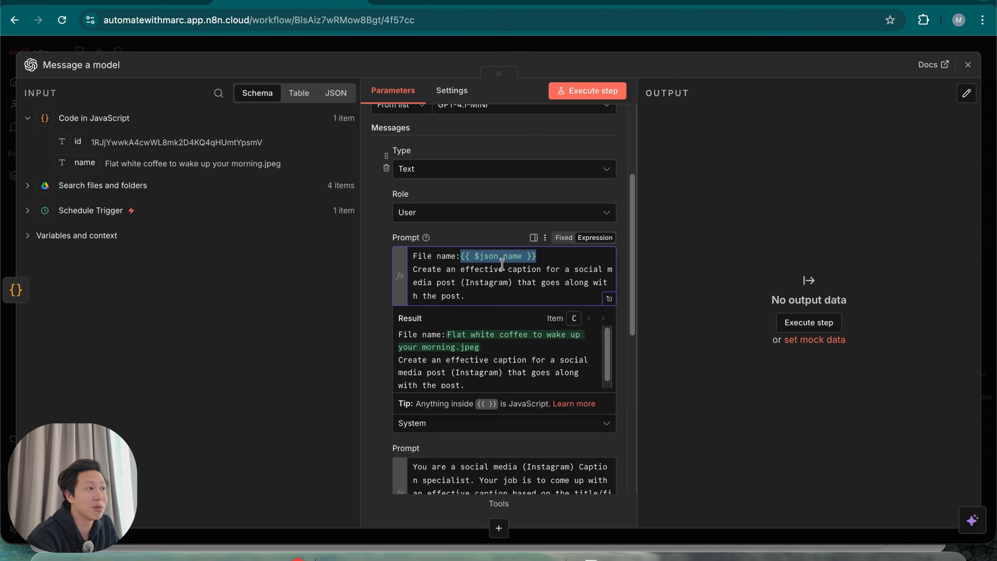
click(387, 298)
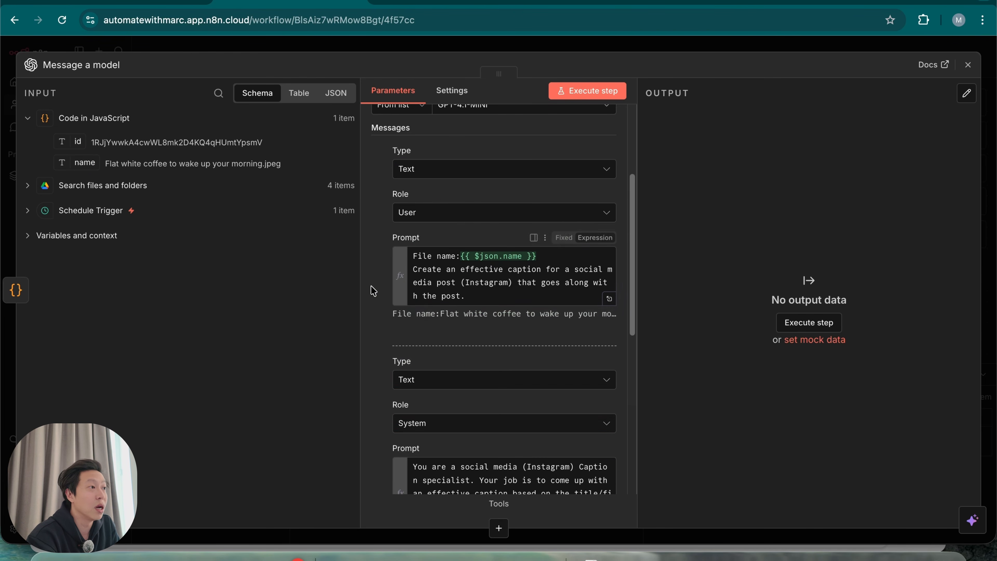
drag(398, 316, 588, 317)
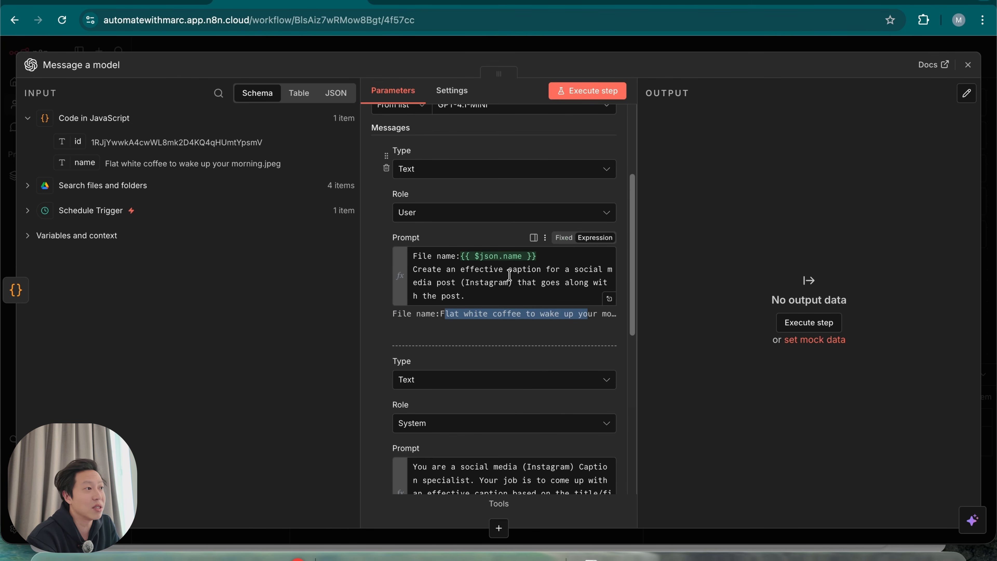
click(375, 324)
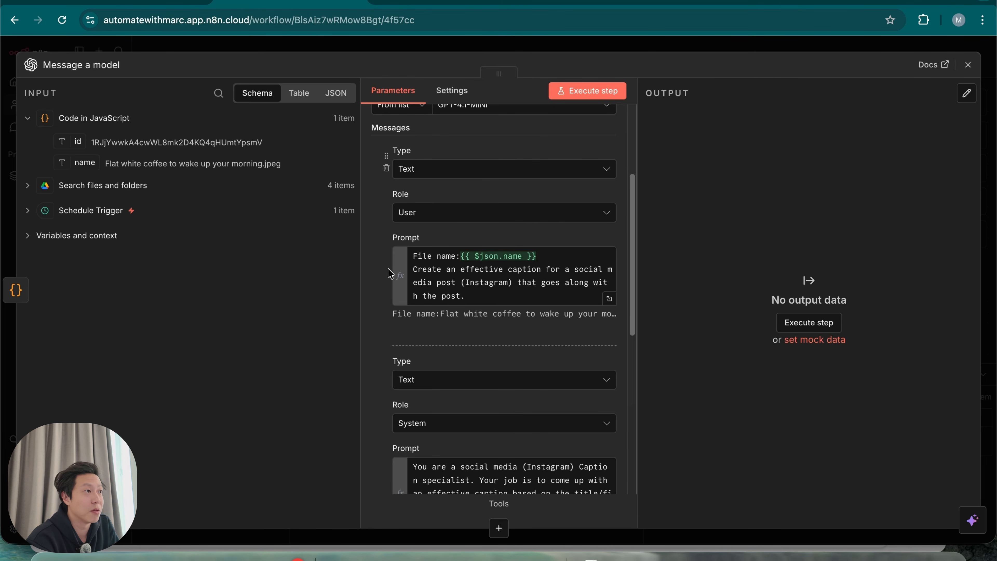
click(585, 92)
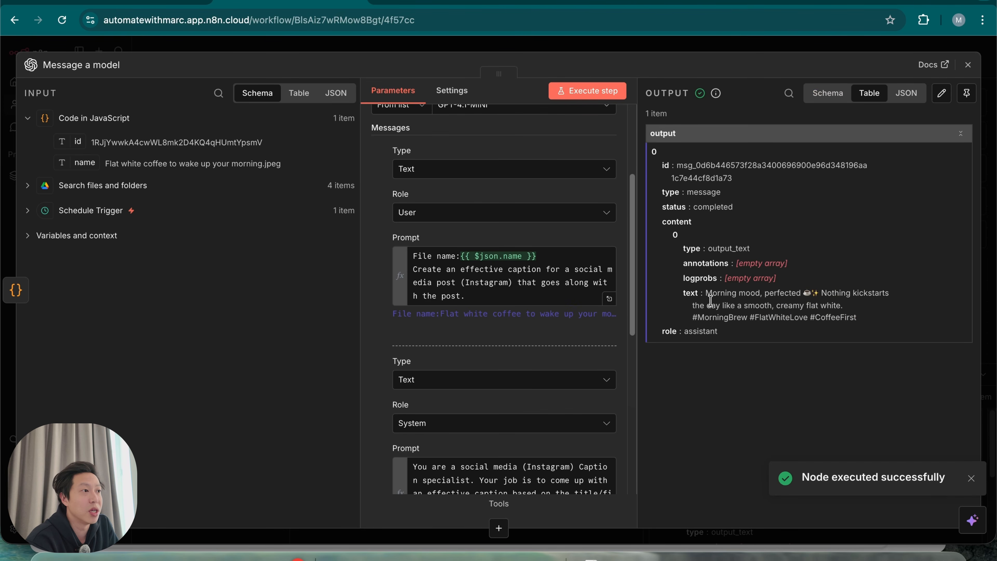
Check the generated flat white caption and hashtags in Table and Schema views, then close Message a model
drag(708, 293, 794, 317)
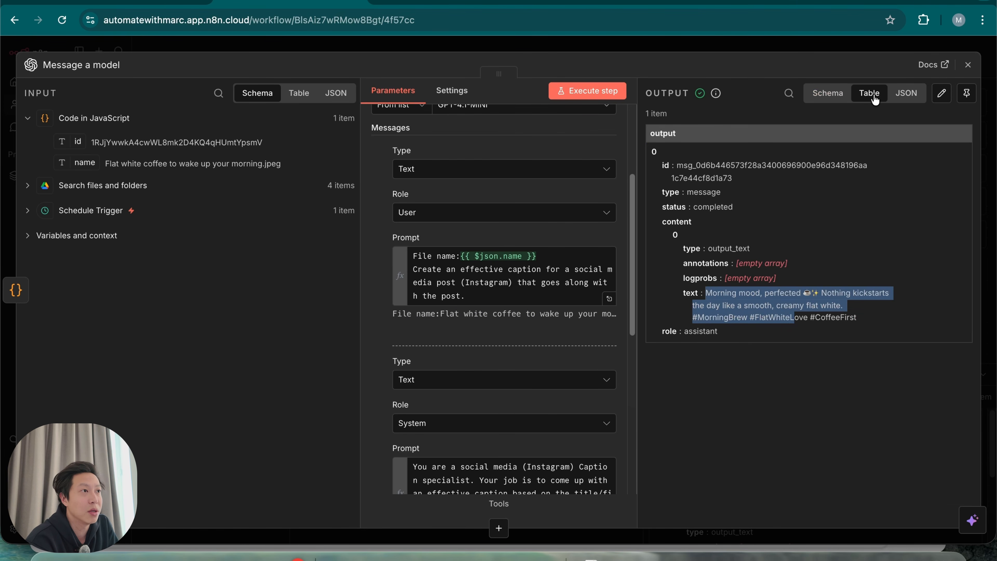
click(821, 103)
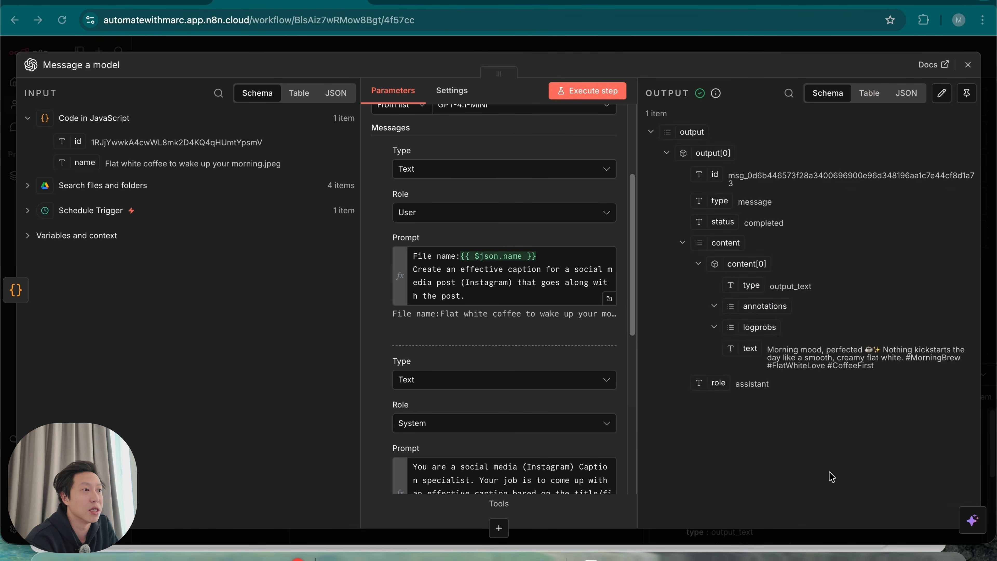
drag(768, 349, 863, 355)
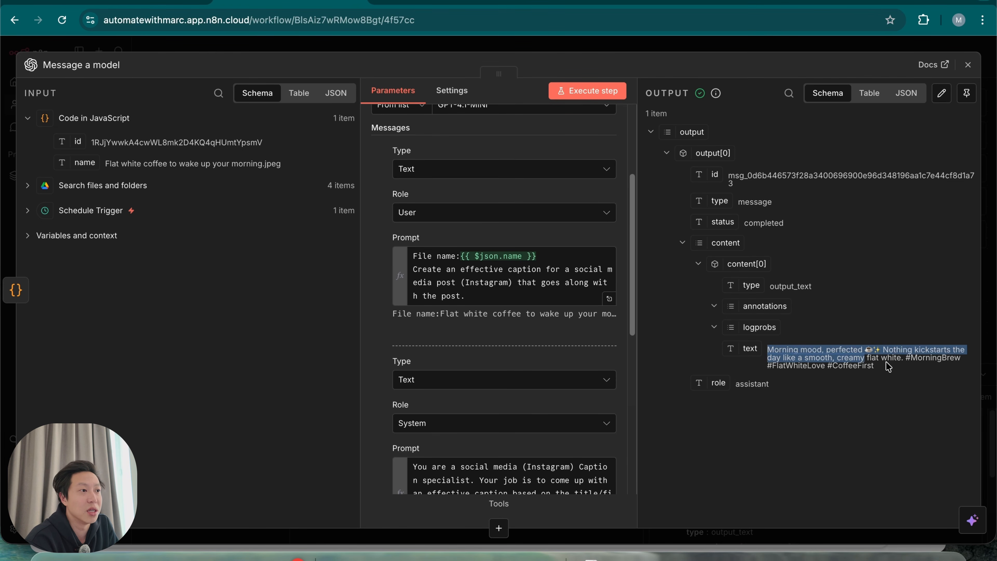
click(891, 373)
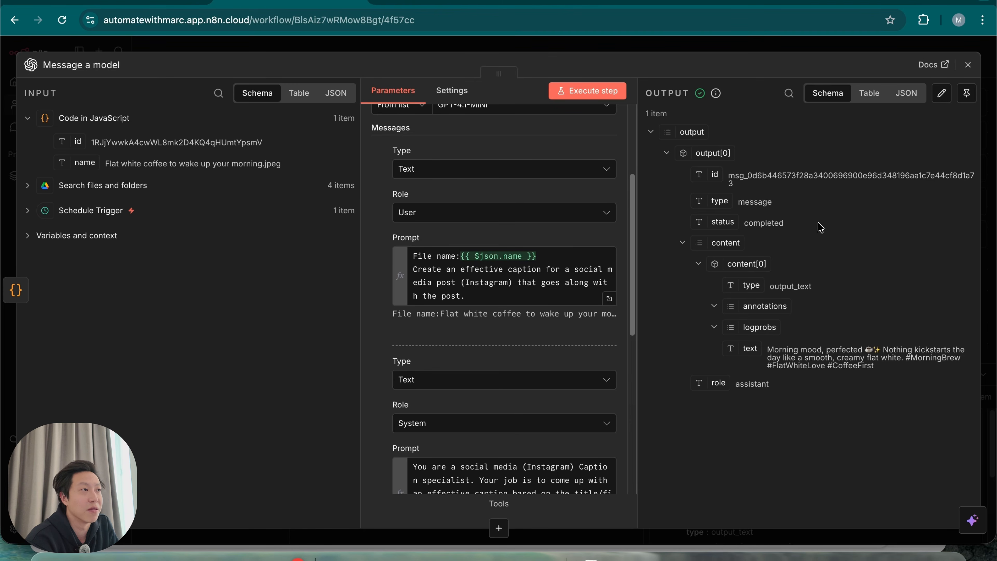
click(769, 47)
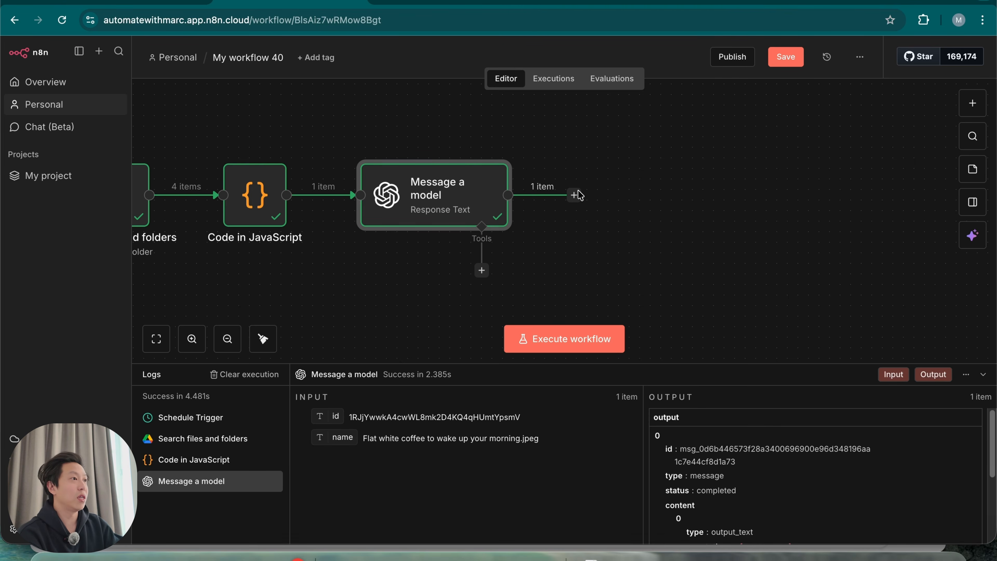
Search 'gmail' for a new node after Message a model and pick Gmail
click(574, 195)
text(gmail)
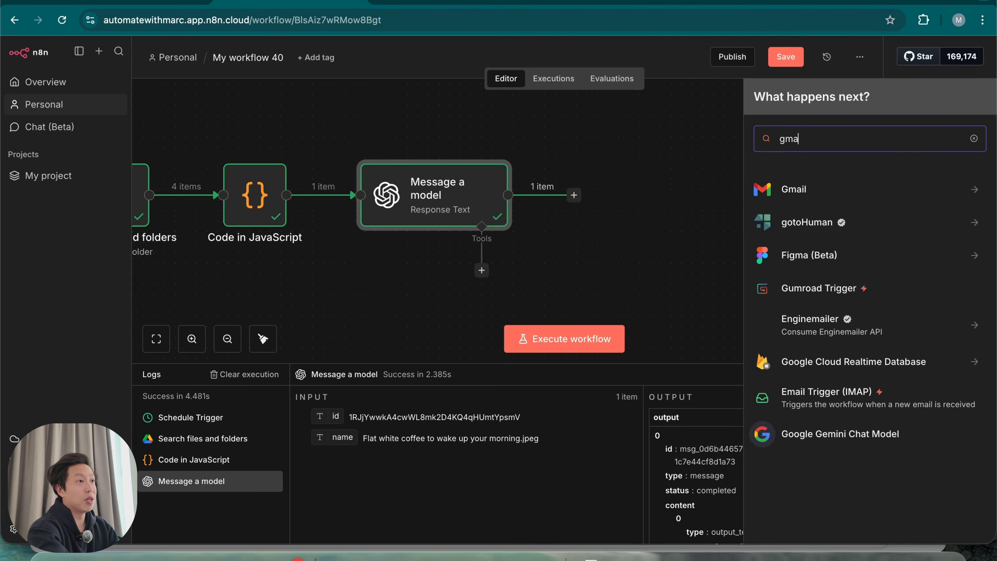
click(807, 192)
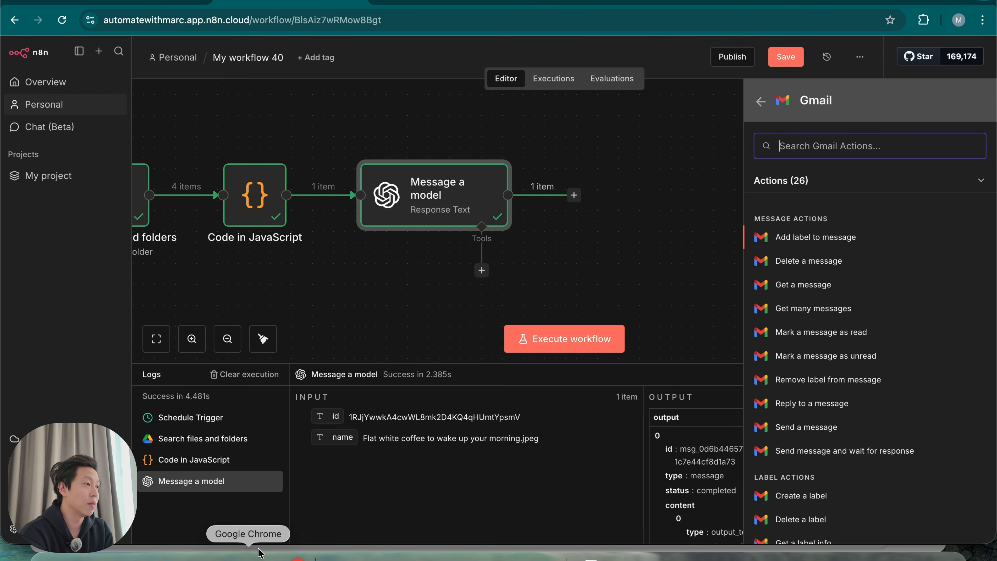
right_click(256, 557)
Reread the client's approval-email request, then add Gmail's Send message and wait for response action
click(392, 337)
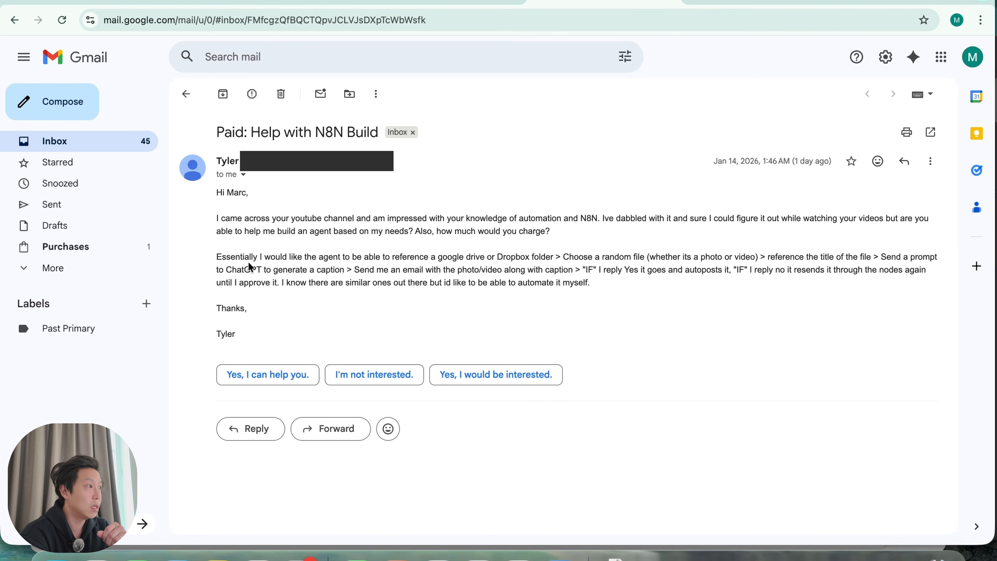
drag(237, 271, 574, 270)
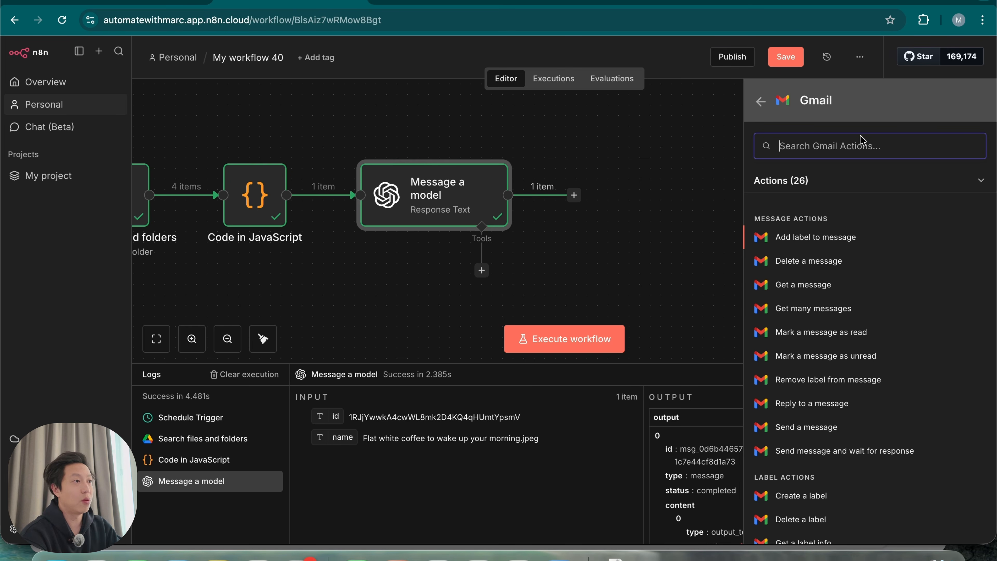
text(sen)
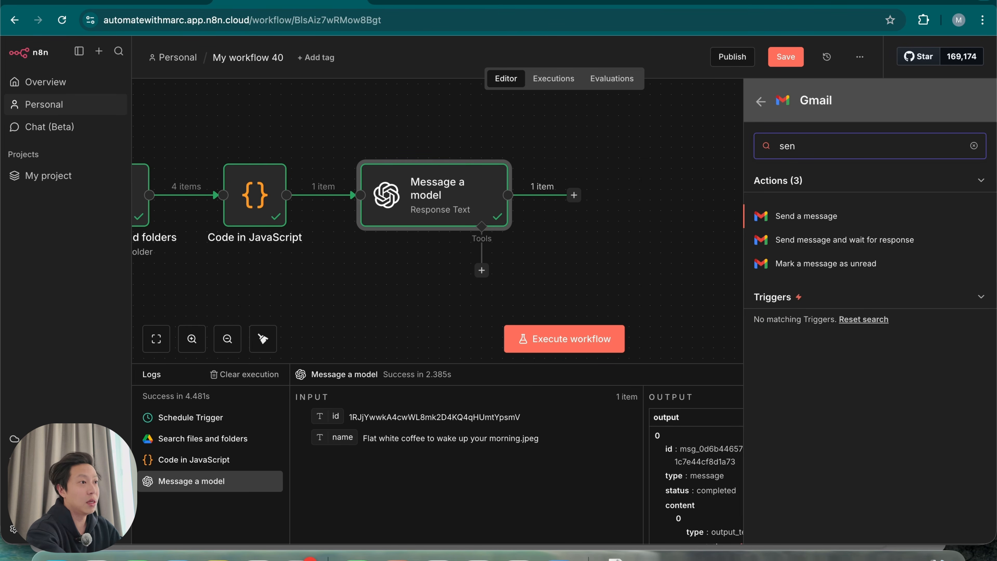
click(880, 241)
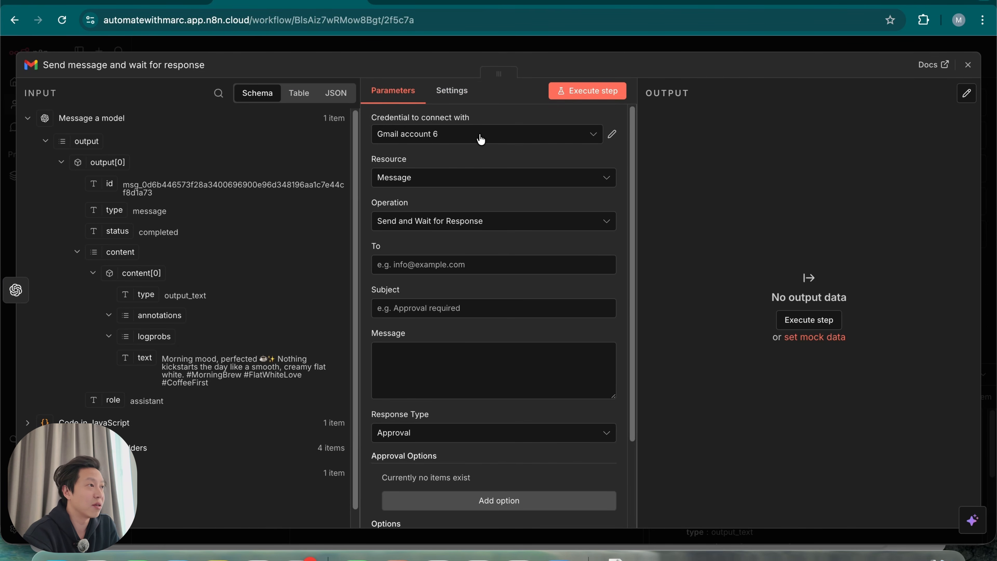
click(480, 141)
Dismiss the new Gmail credential without connecting and fill in the recipient's e-mail address
click(471, 352)
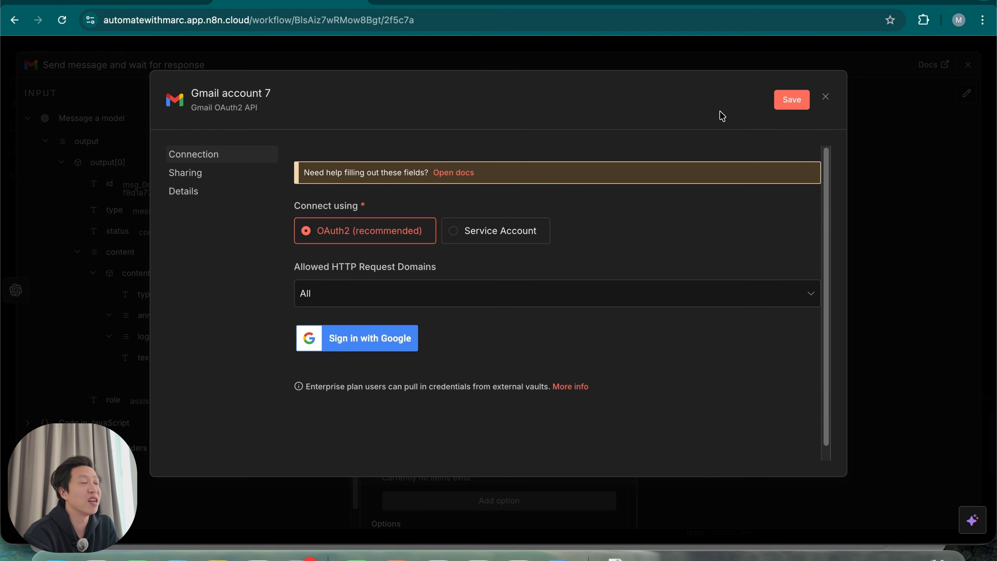
click(828, 103)
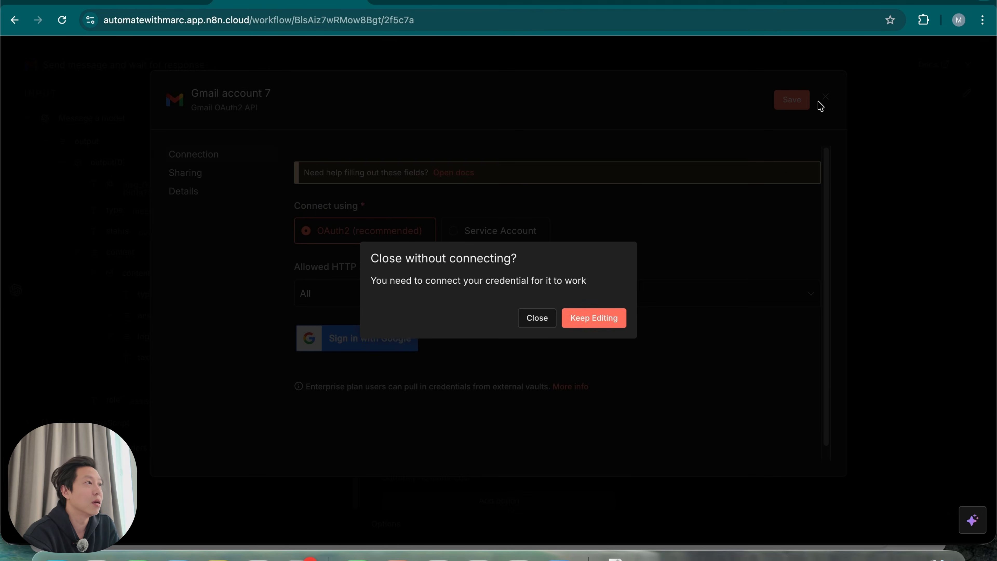
click(530, 322)
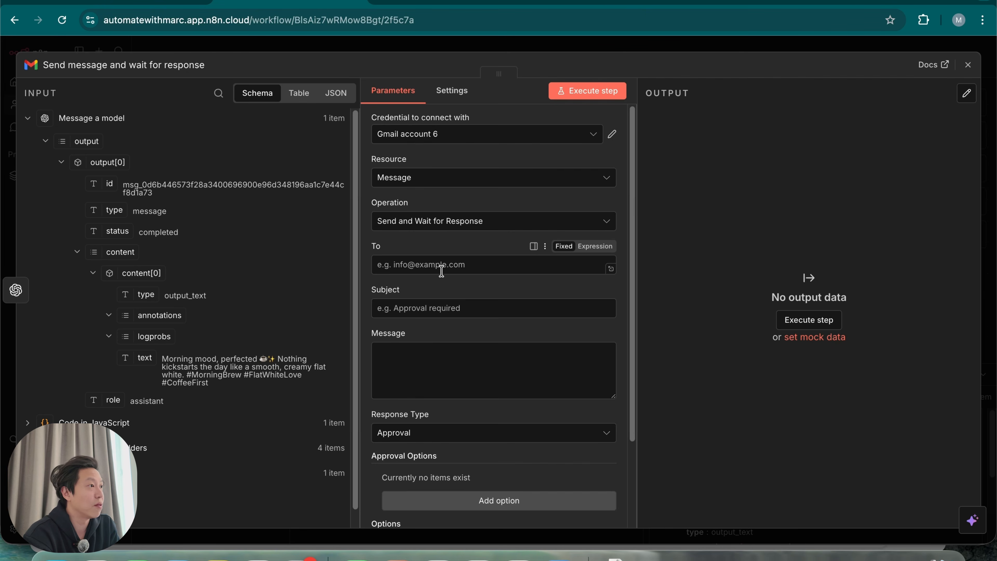
click(456, 268)
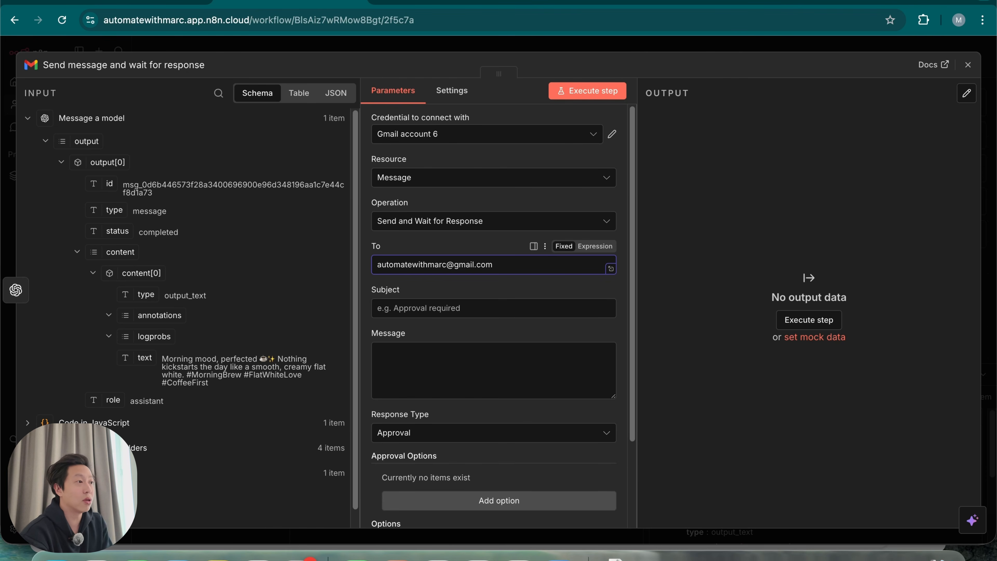
click(447, 289)
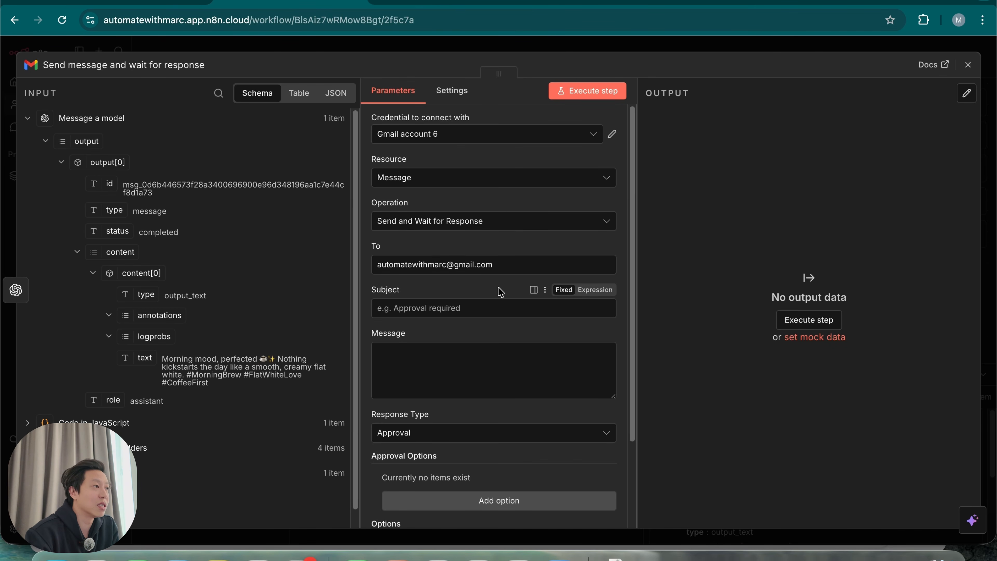
Enter the subject 'Social Media Post for Approval'
click(465, 307)
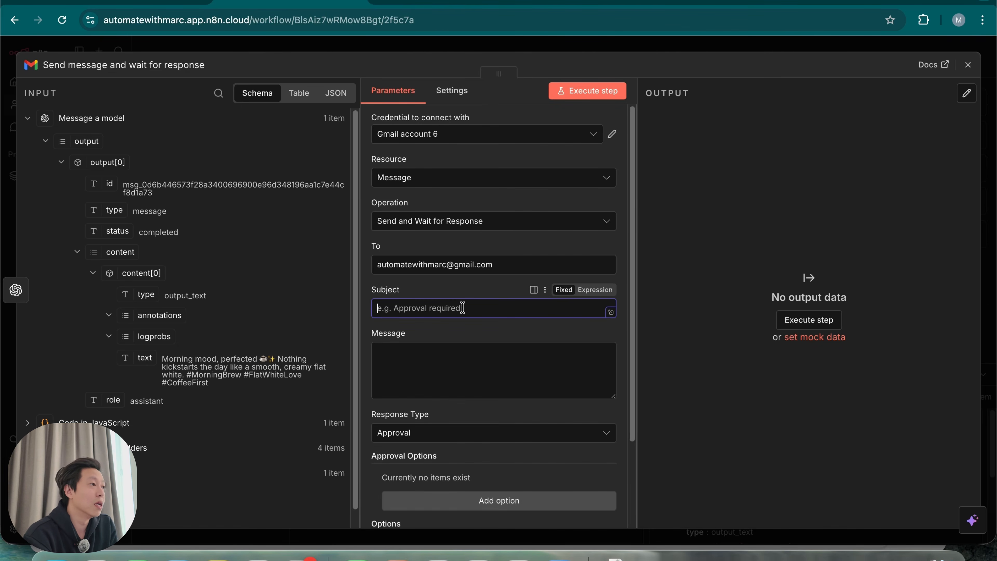
text(Social Media o)
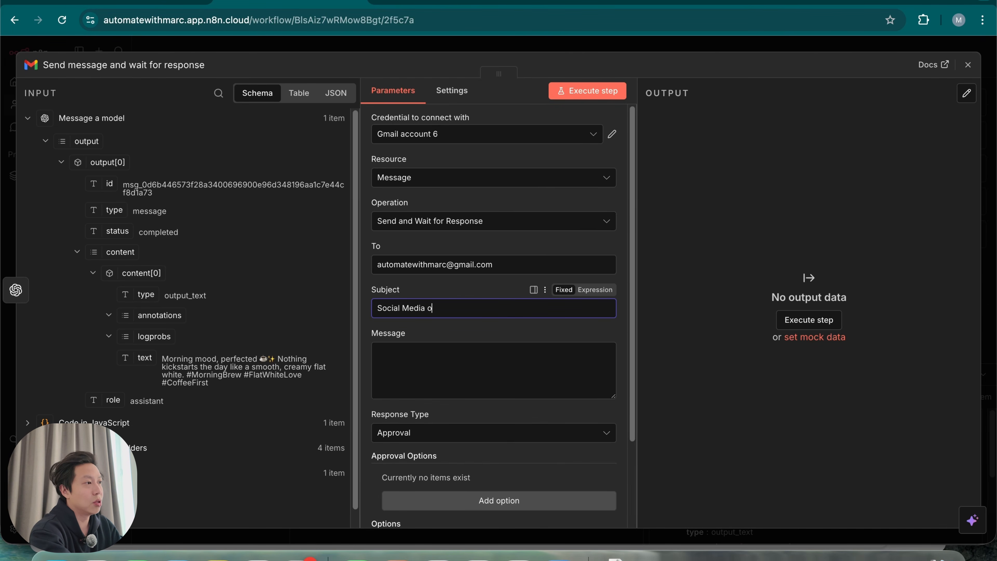
key(BackSpace)
text(Post for Approval)
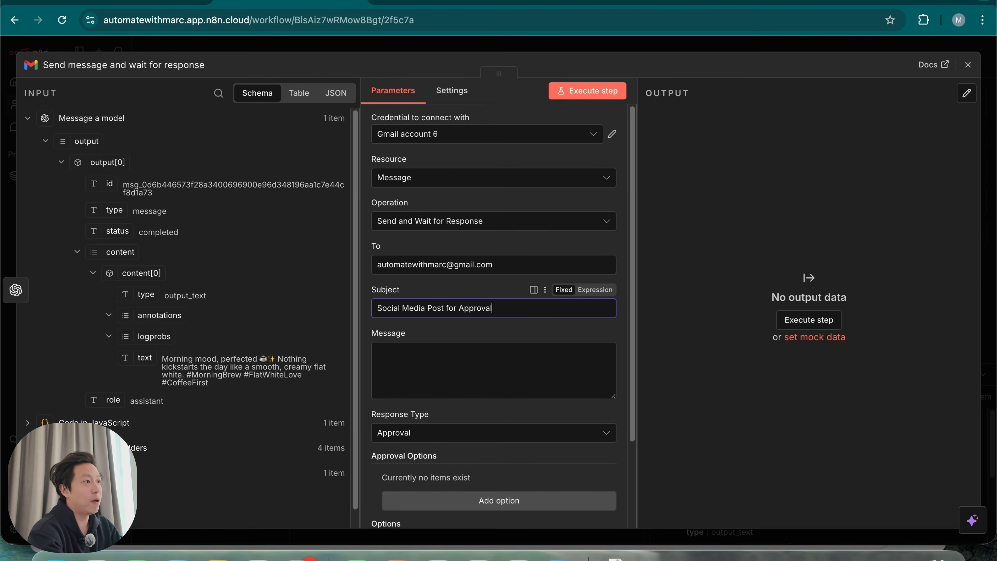
click(441, 365)
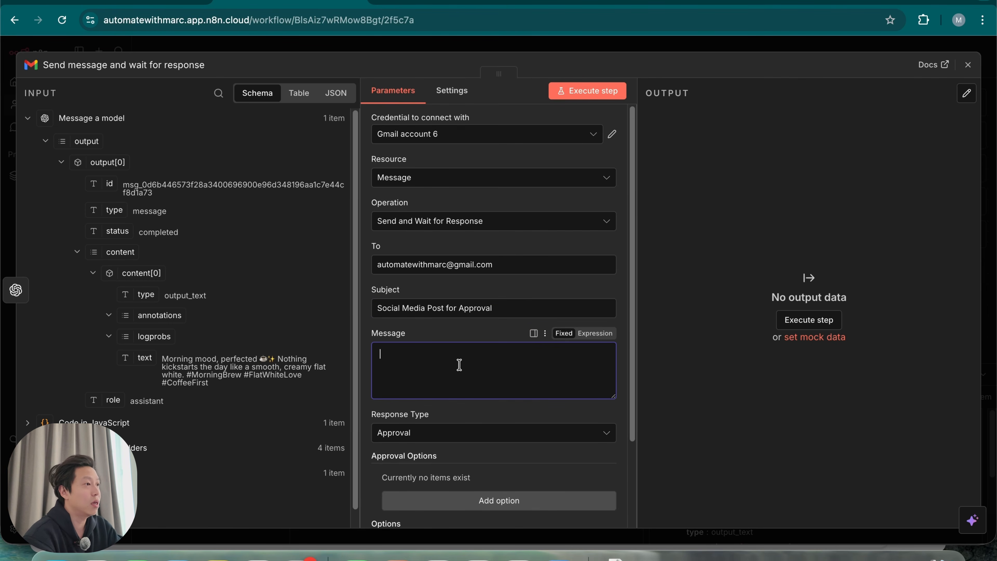
Paste the Drive-link-and-caption message template and open it in the full-size expression editor
text(Content File: https://drive.google.com/file/d//view Caption:)
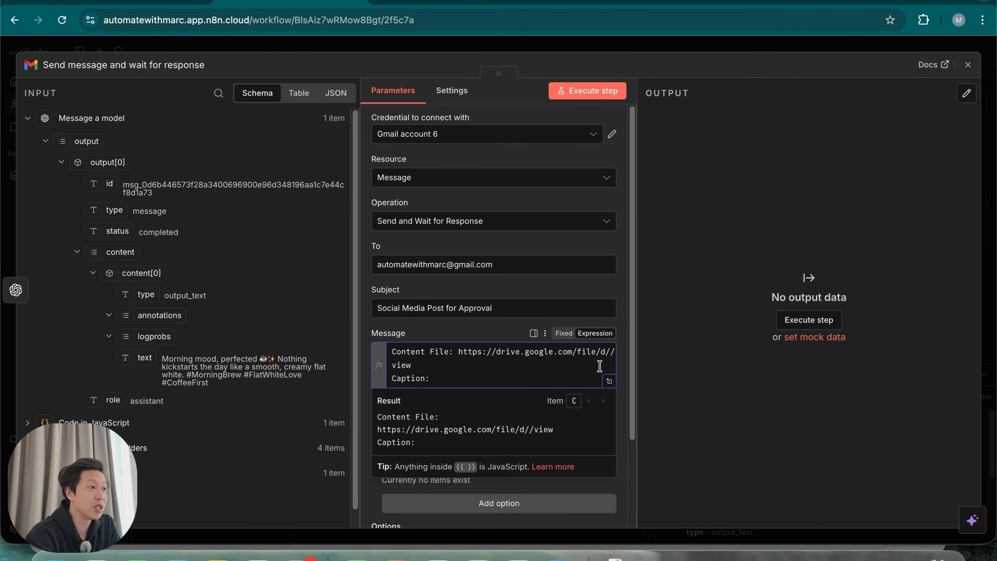
click(609, 382)
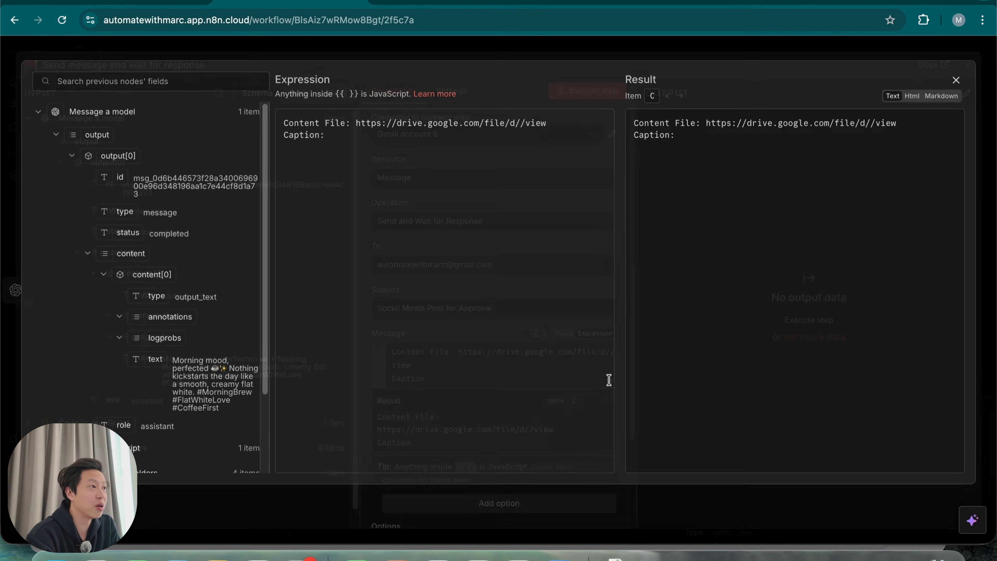
click(338, 146)
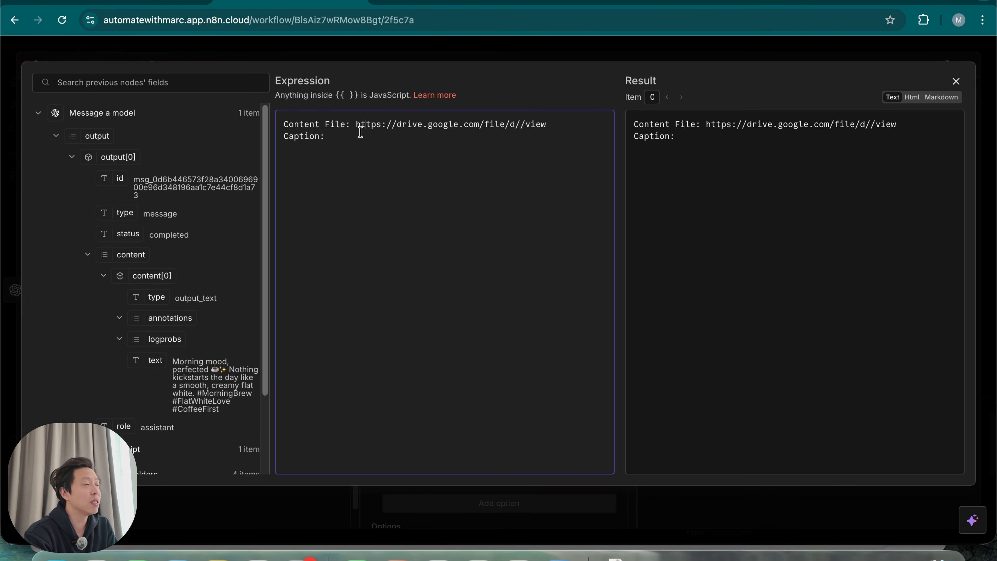
double_click(359, 125)
drag(388, 124, 562, 124)
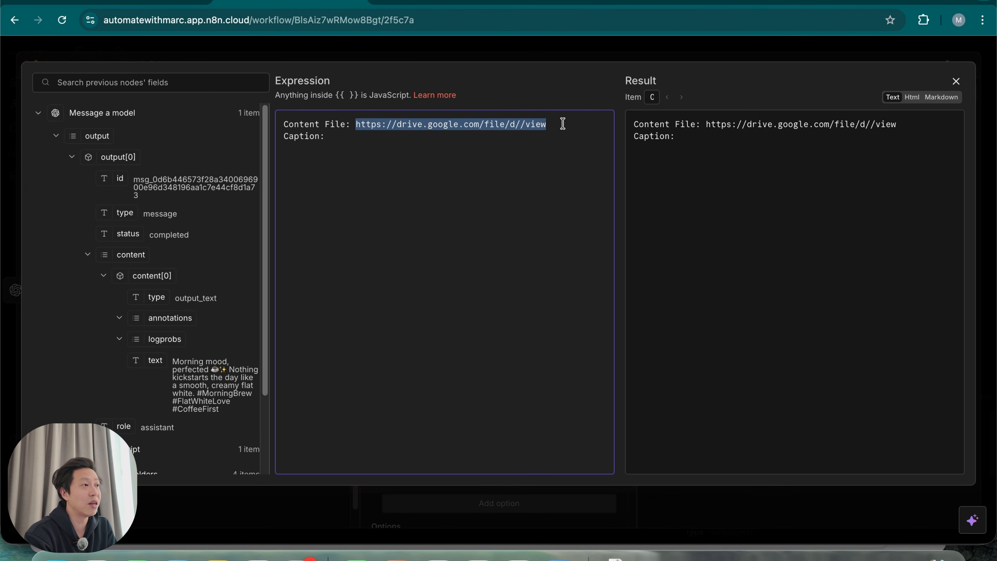
click(520, 123)
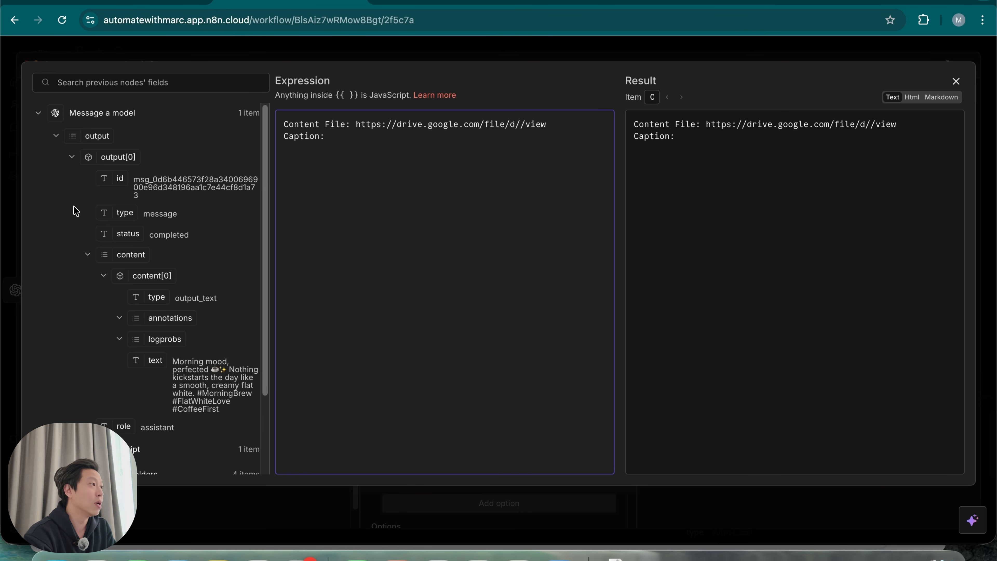
Insert the Code in JavaScript id into the Drive link between d/ and /view
click(39, 449)
scroll(123, 375, down, 1)
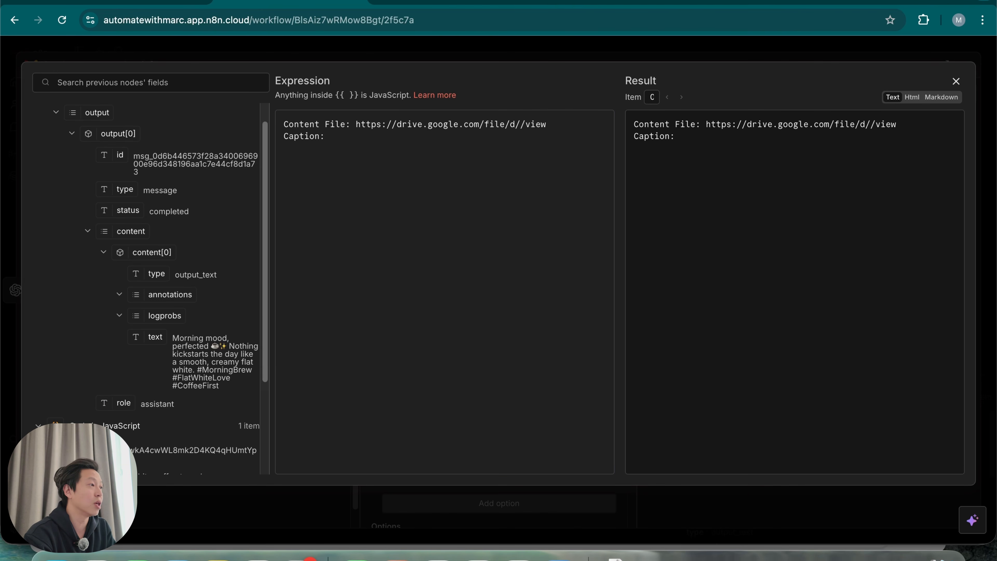
drag(98, 450, 519, 129)
click(808, 166)
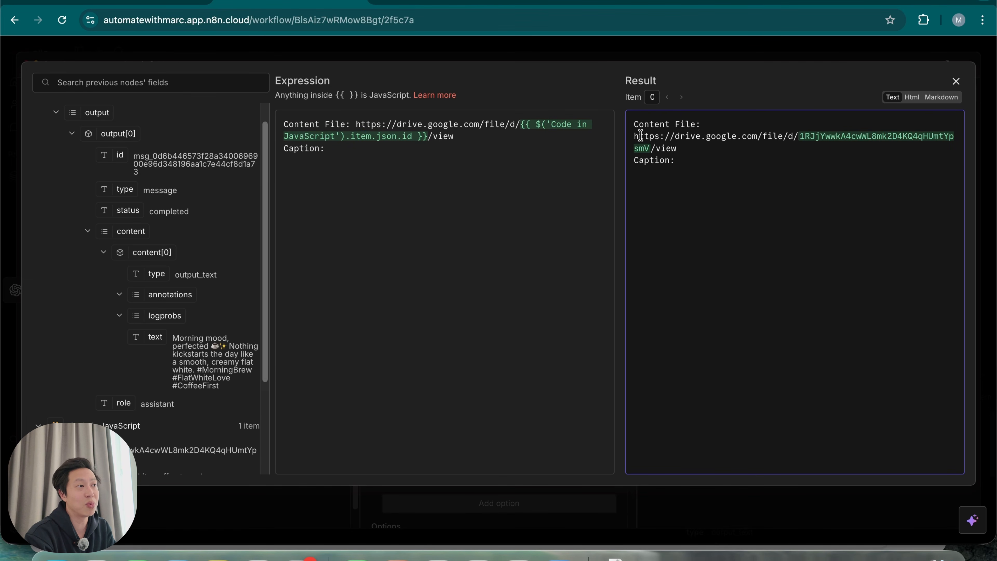
drag(635, 136, 789, 150)
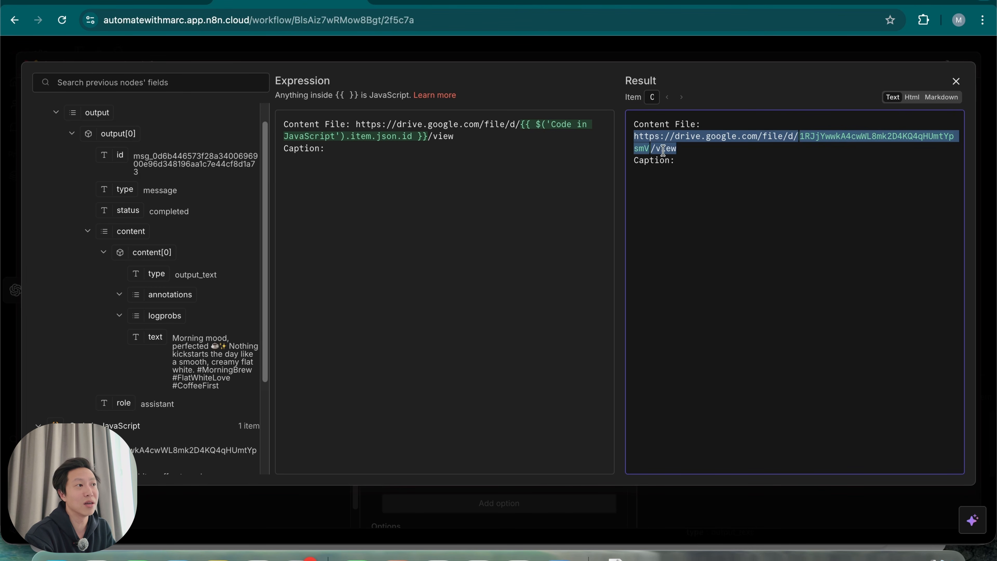
click(696, 152)
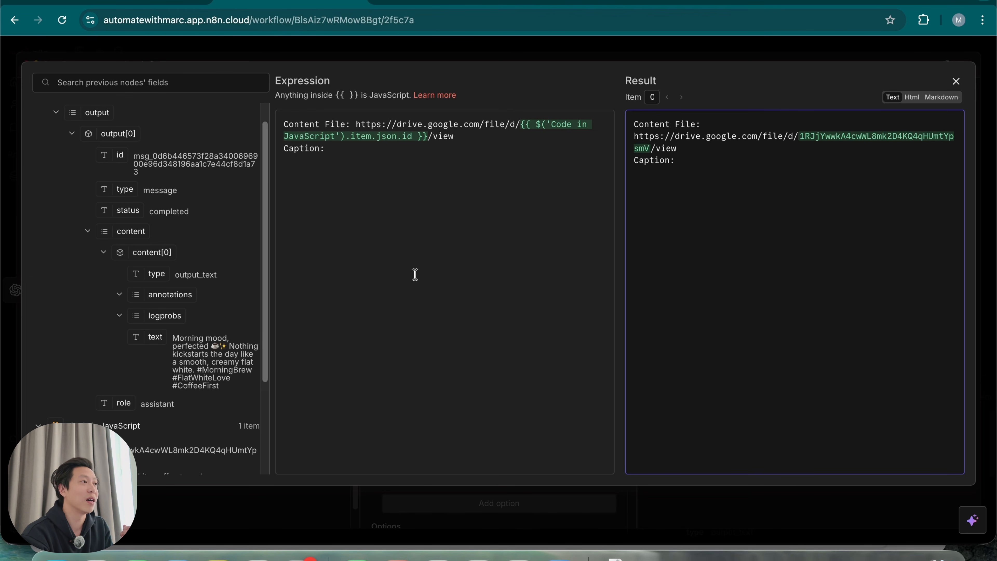
Insert the AI output text after 'Caption:', check the preview, and close the editor
click(353, 146)
drag(135, 336, 376, 154)
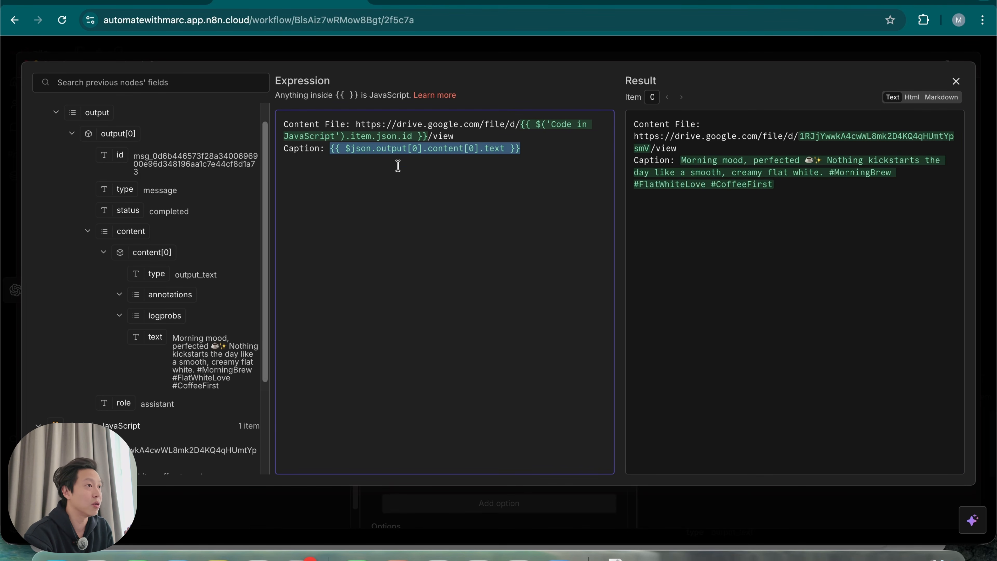
click(762, 185)
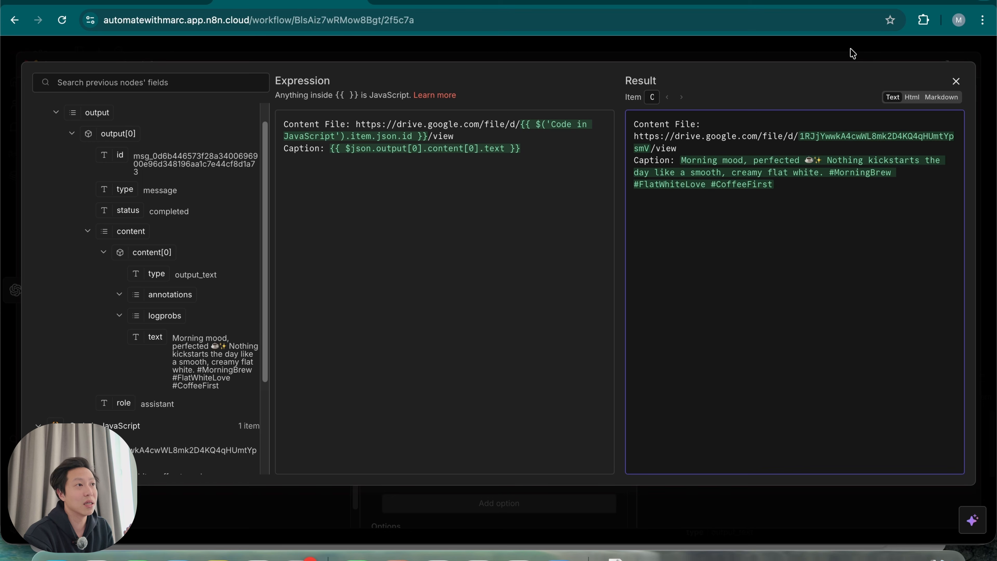
click(956, 81)
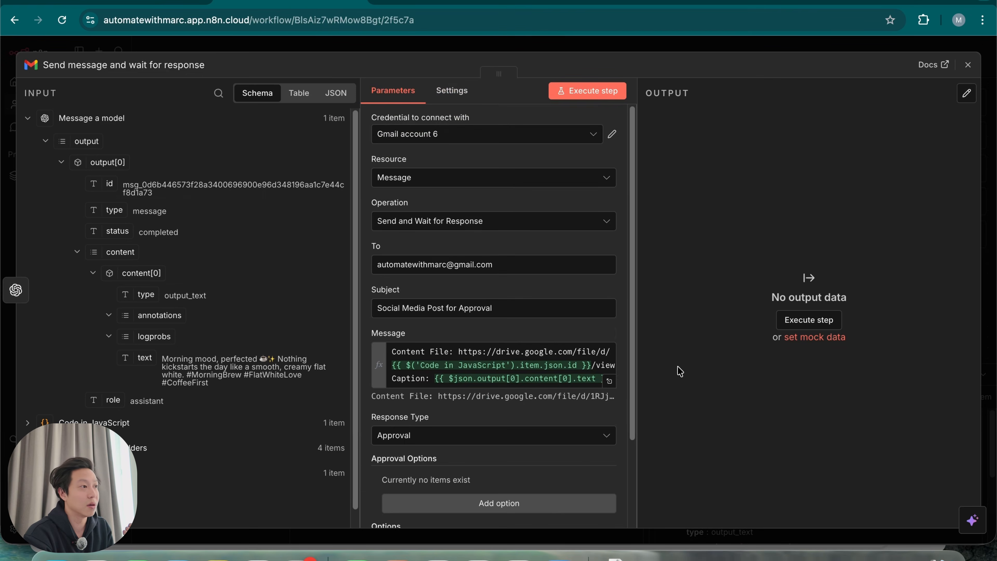
Keep Approval response type, set Type of Approval to 'Approve and Disapprove', with Secondary decline button style
scroll(493, 404, down, 3)
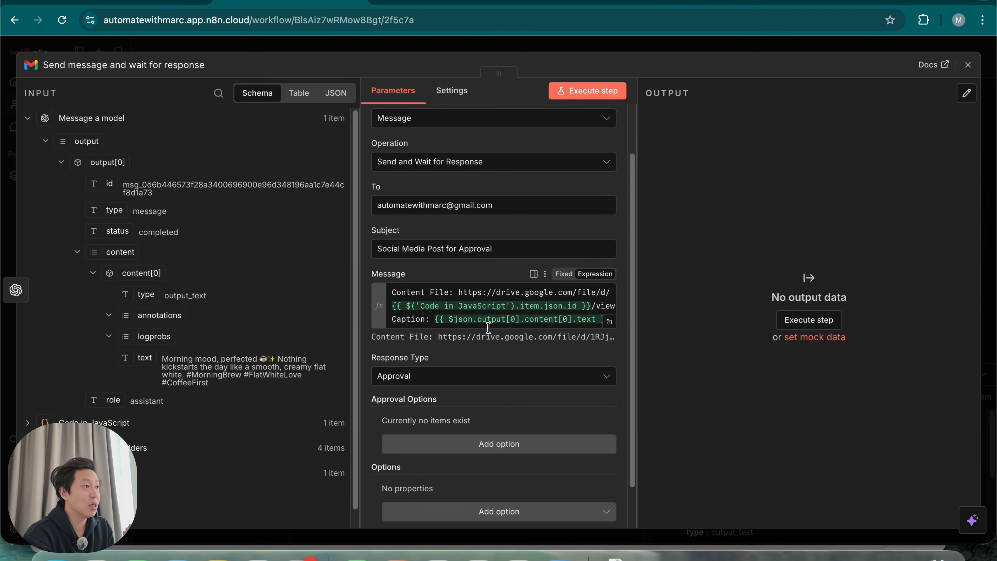
click(524, 383)
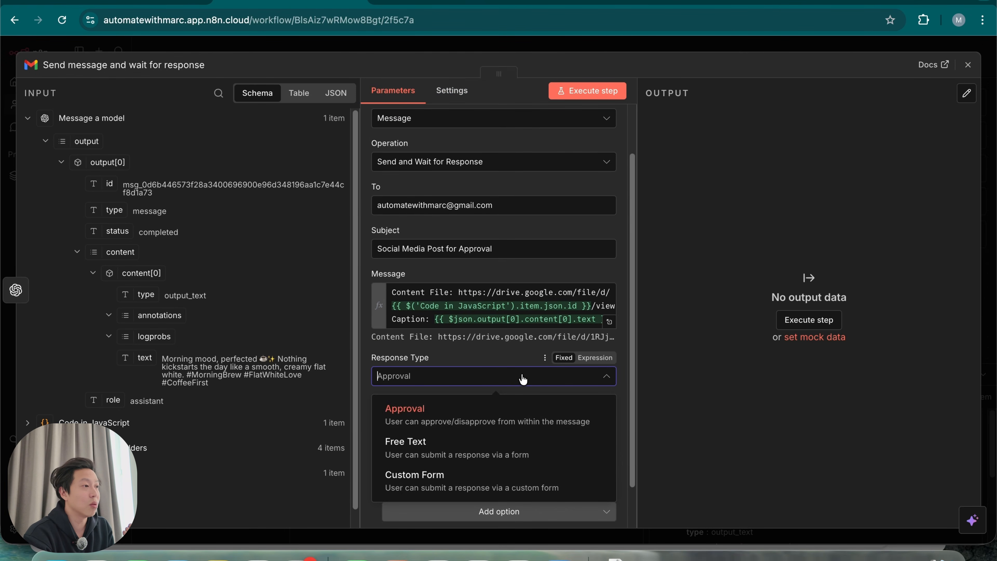
click(462, 423)
scroll(493, 422, down, 1)
click(498, 395)
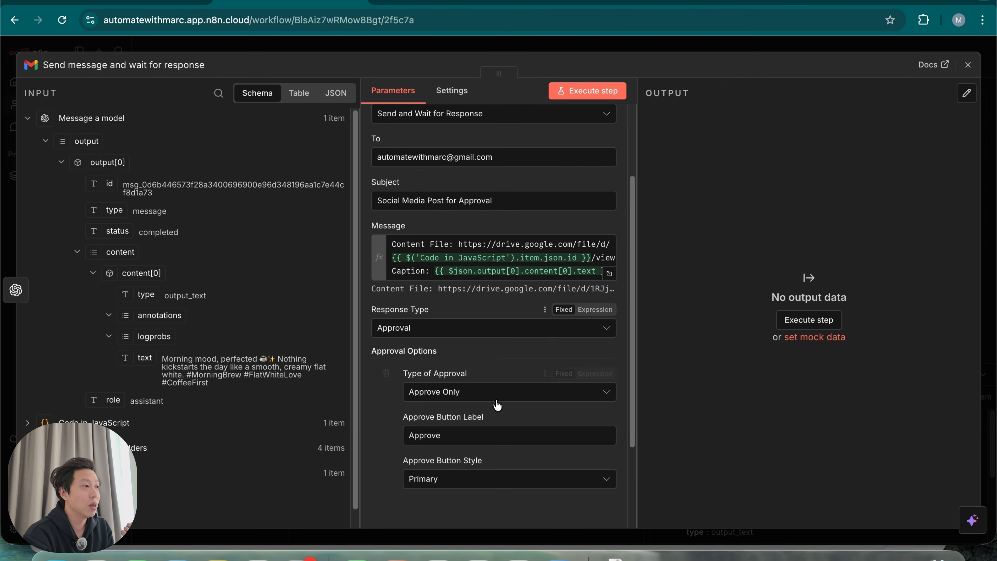
click(496, 392)
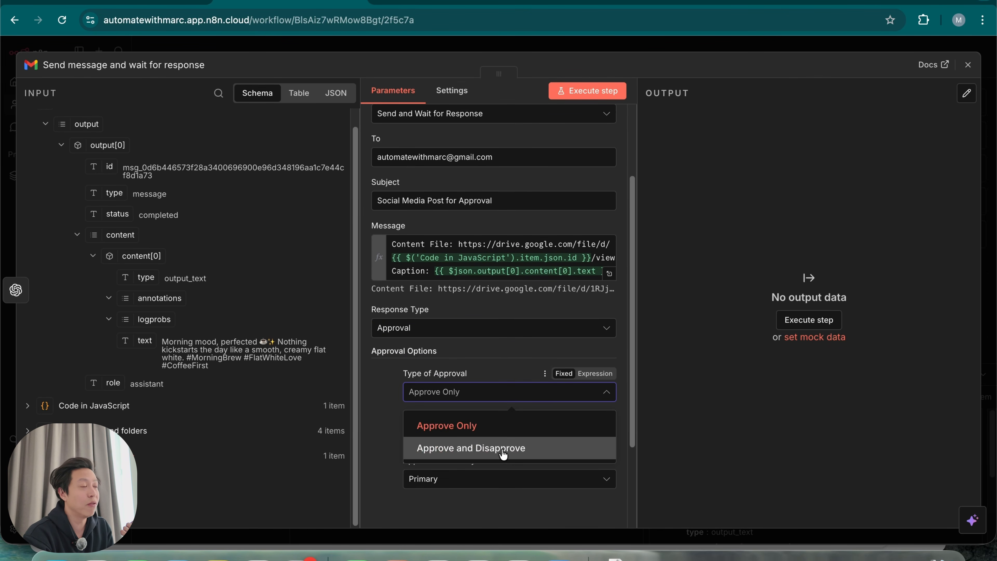
click(501, 455)
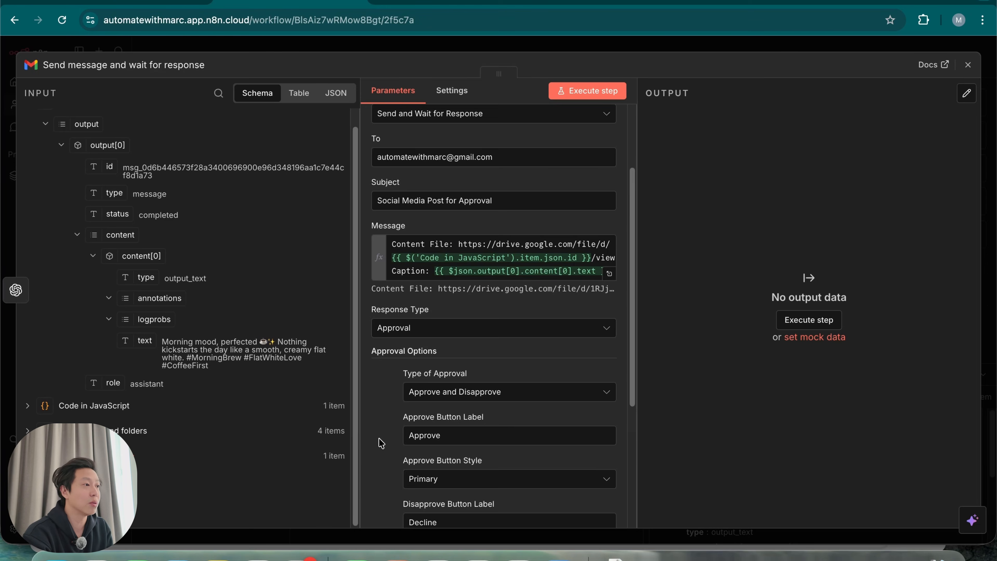
scroll(383, 438, down, 3)
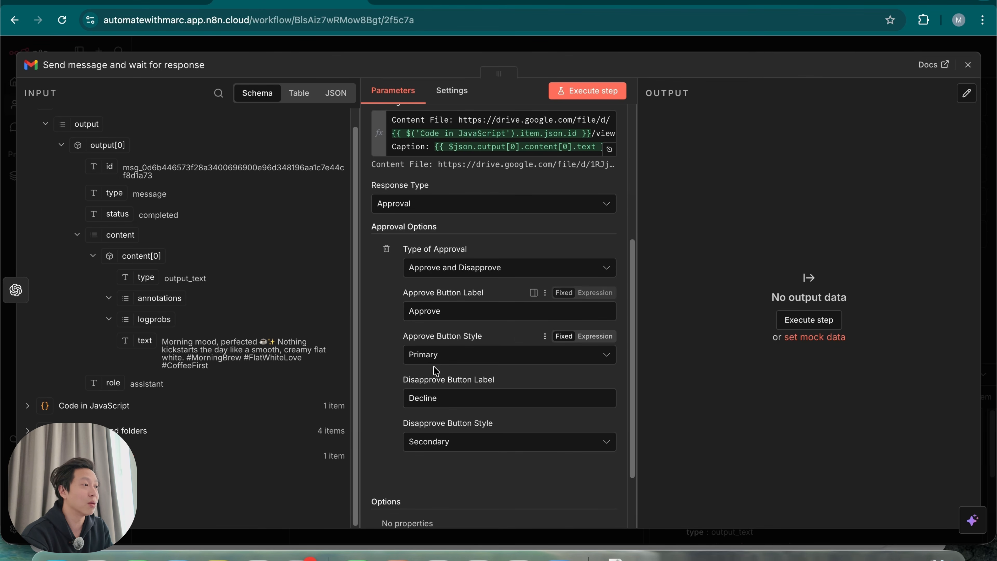
click(559, 443)
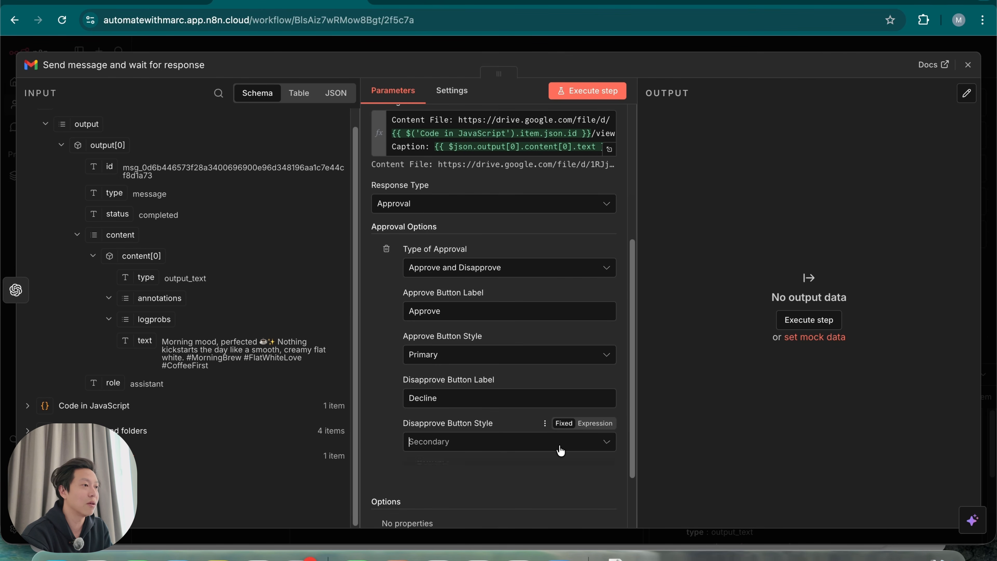
click(380, 407)
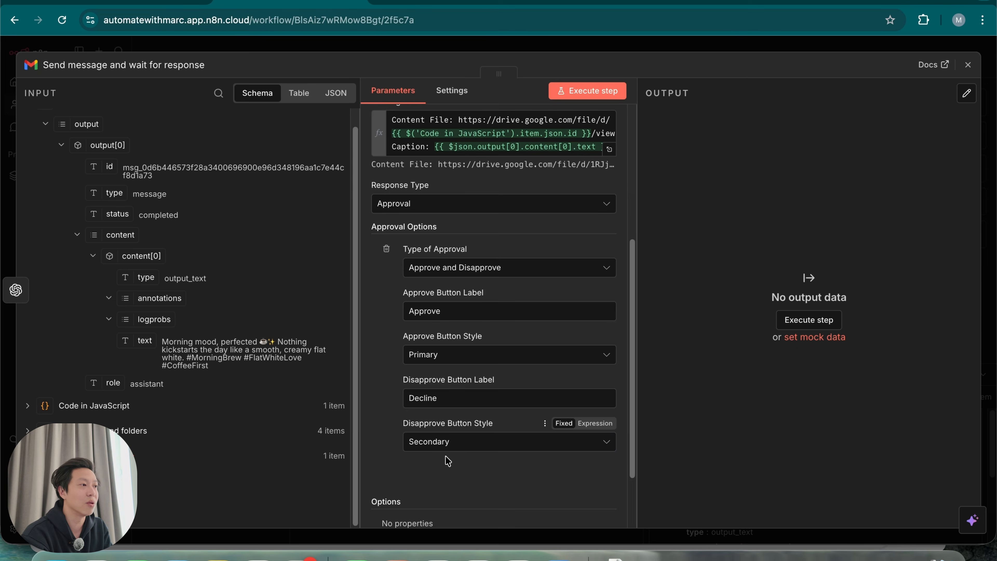
scroll(491, 444, down, 3)
scroll(518, 443, up, 10)
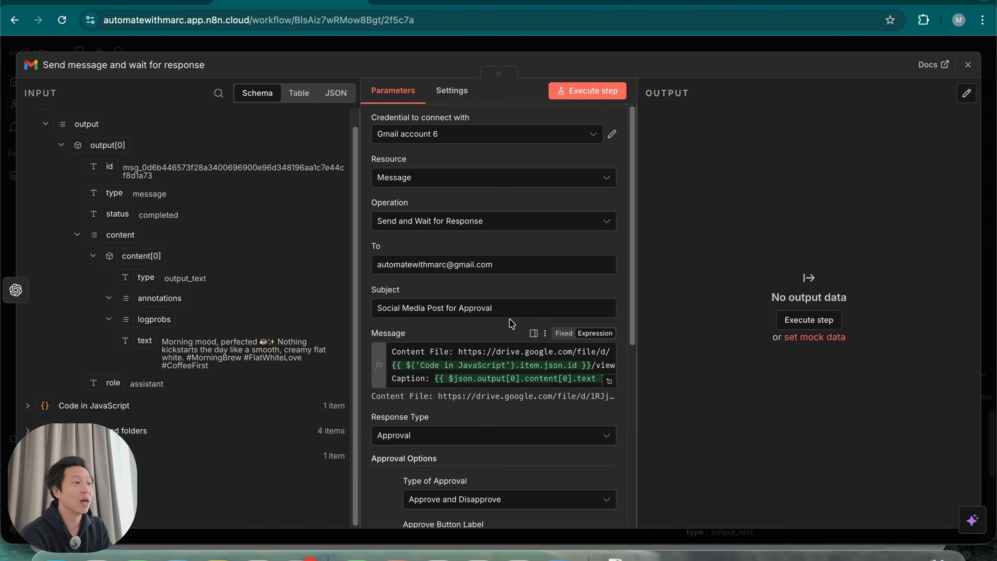
Execute the Gmail approval step, then switch to the browser window showing Gmail
click(588, 91)
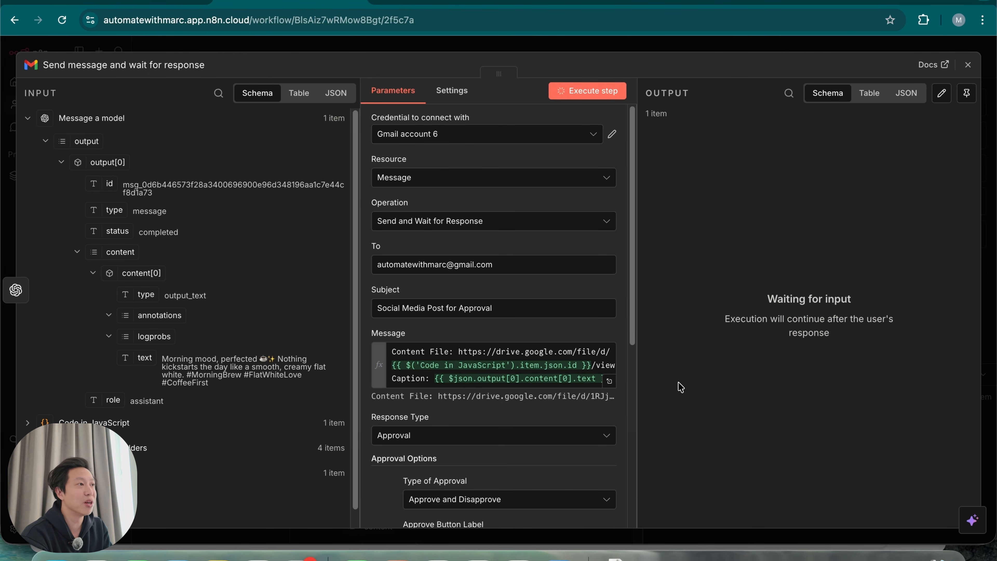
drag(525, 265, 362, 268)
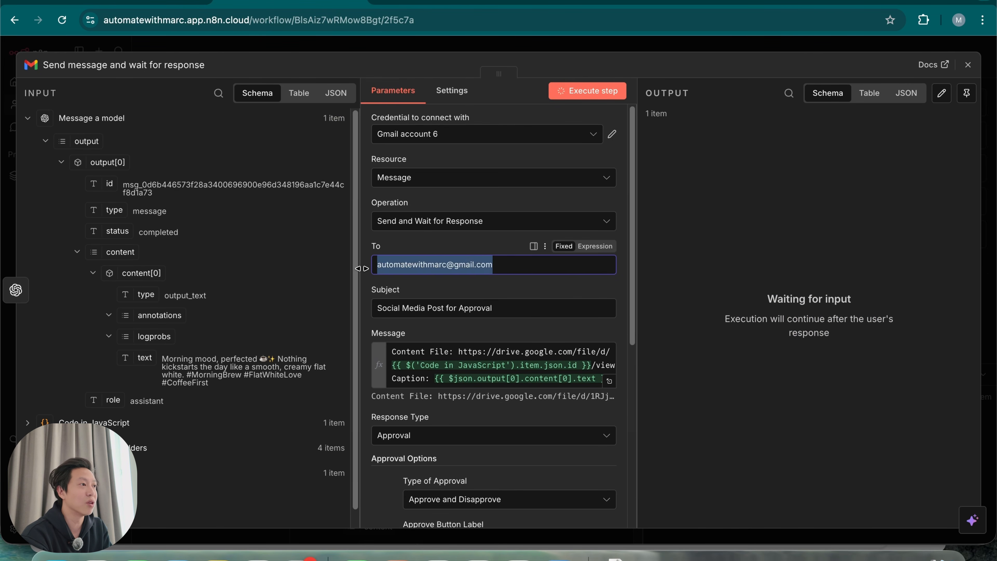
click(470, 249)
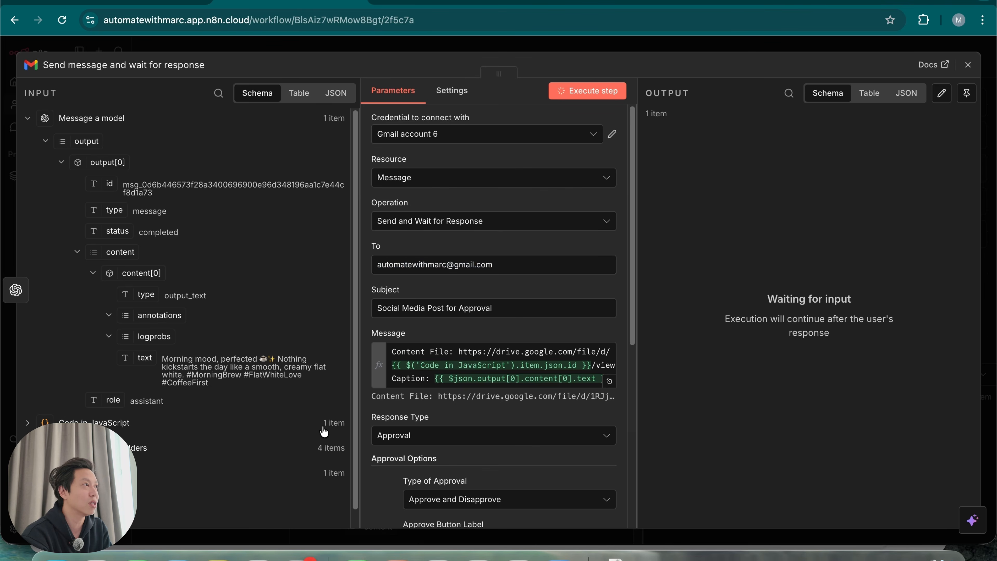
click(258, 559)
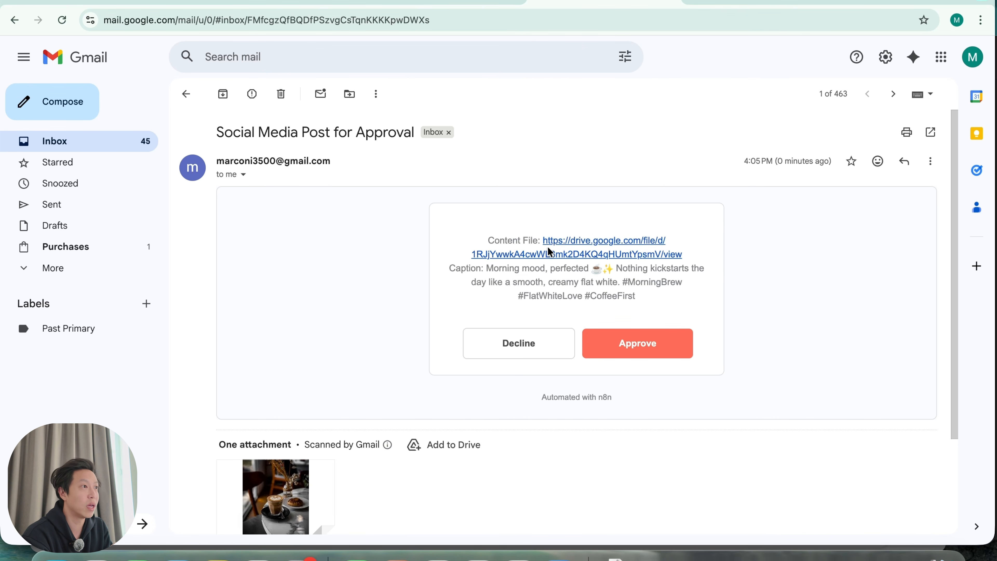
Preview the attached photo, check the caption, and click Approve in the approval e-mail
scroll(462, 344, down, 1)
scroll(459, 344, down, 4)
scroll(379, 439, up, 1)
click(307, 408)
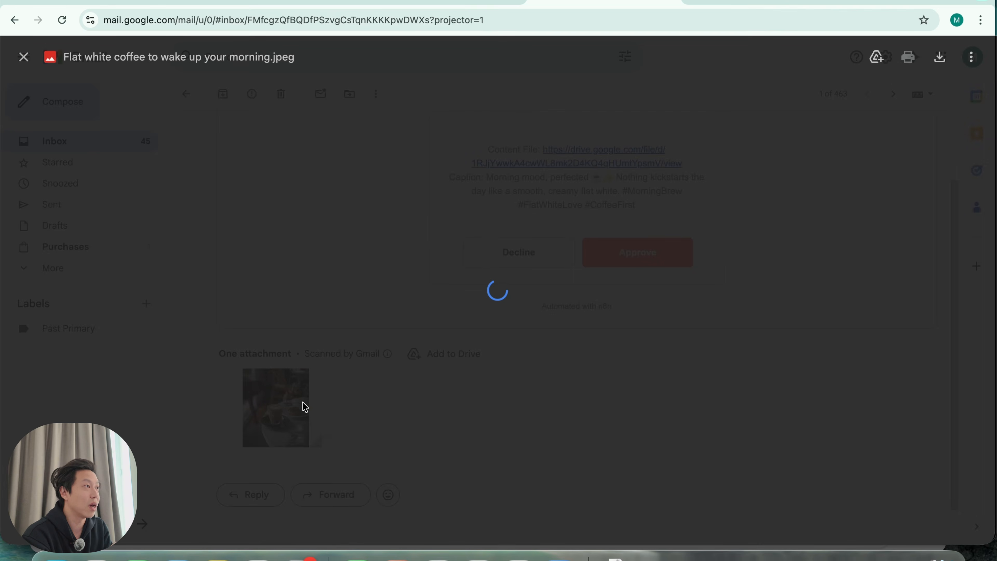
click(608, 410)
drag(491, 179, 649, 200)
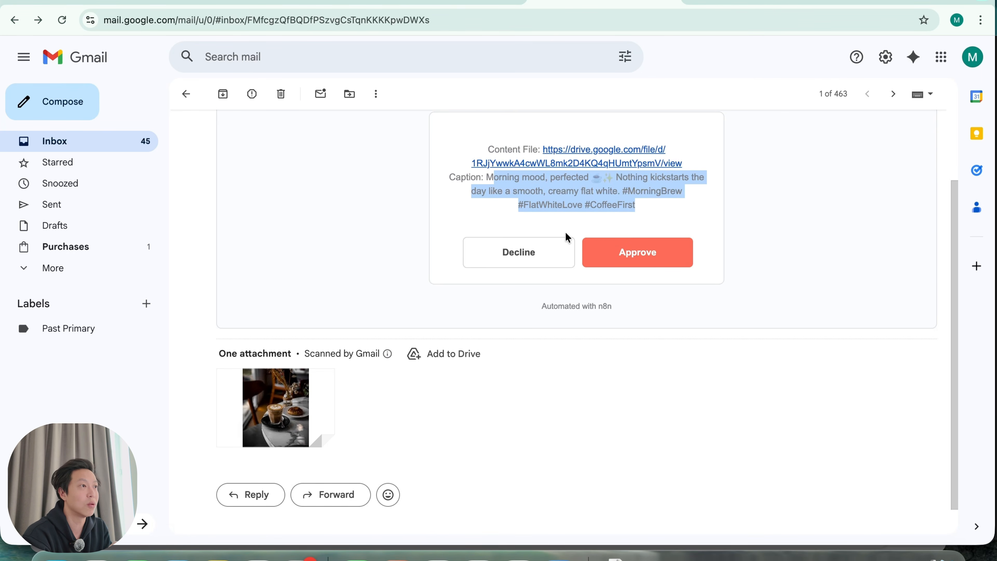
click(644, 260)
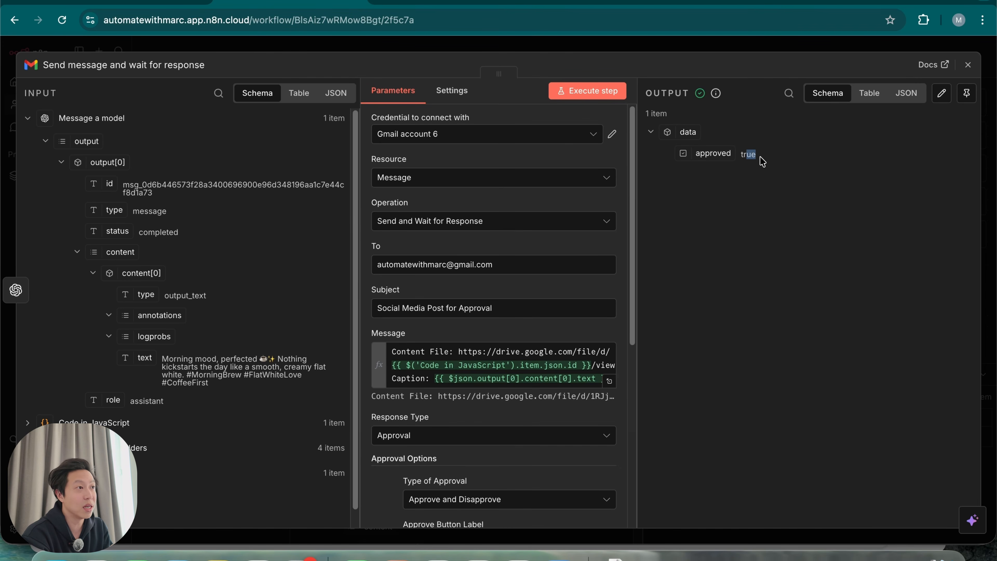
Add an If step checking that approved is true, and test it
click(752, 48)
scroll(753, 203, right, 3)
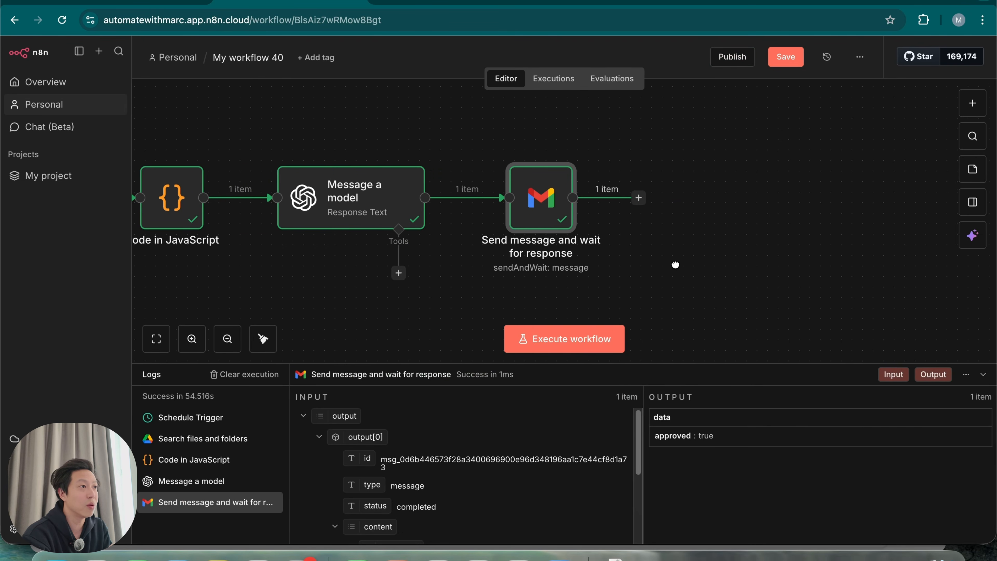
click(636, 197)
text(if)
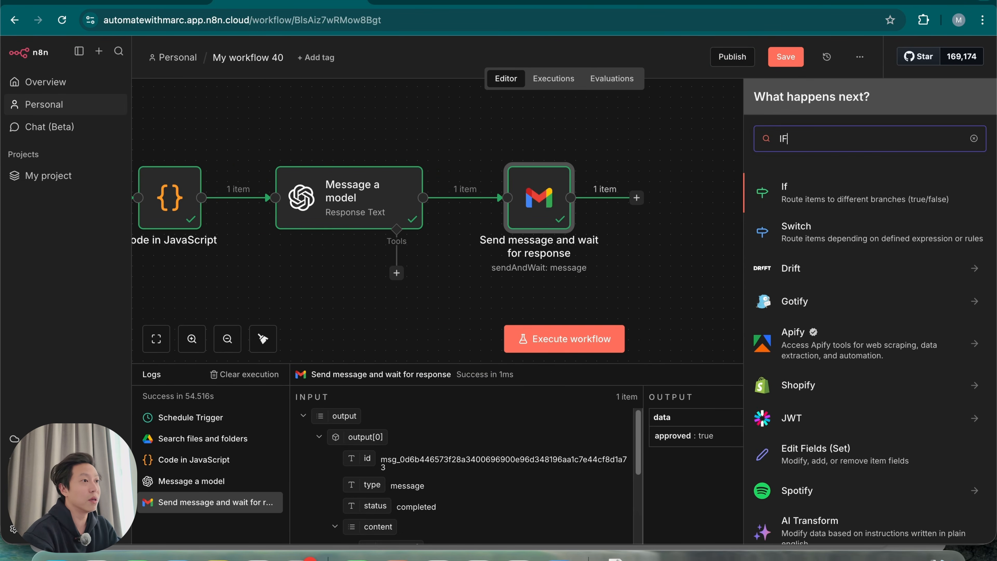
key(Return)
drag(110, 163, 389, 152)
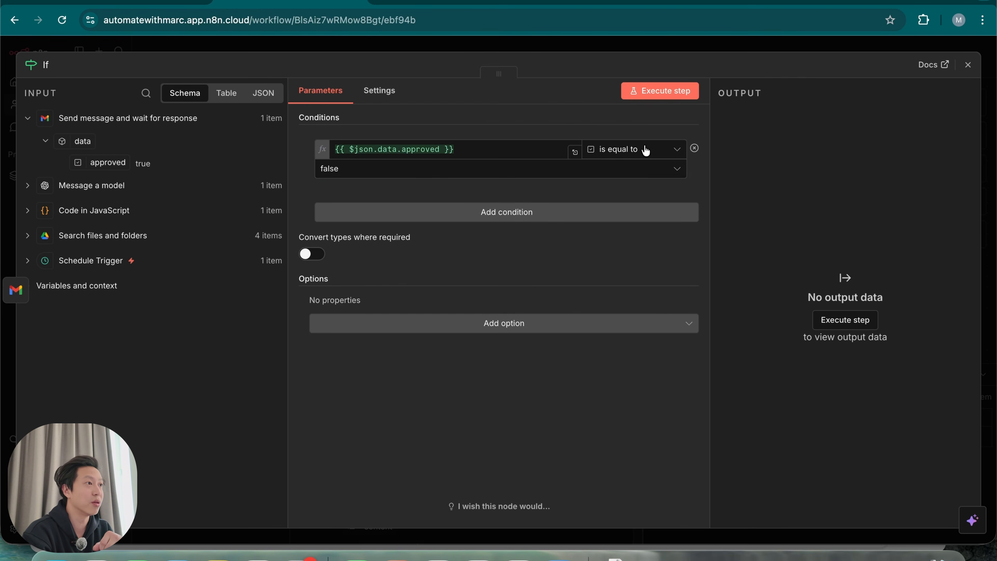
click(402, 175)
click(396, 198)
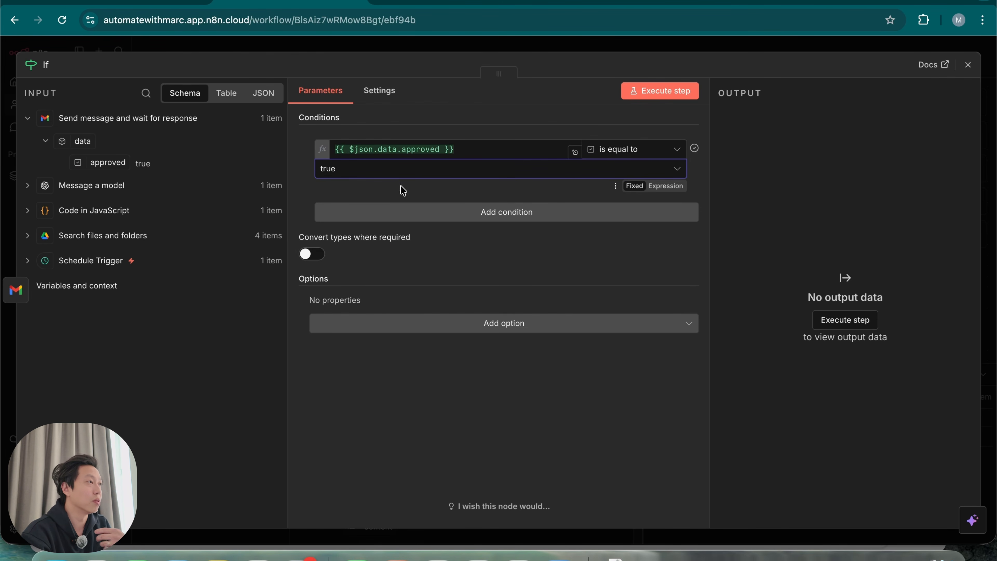
click(671, 91)
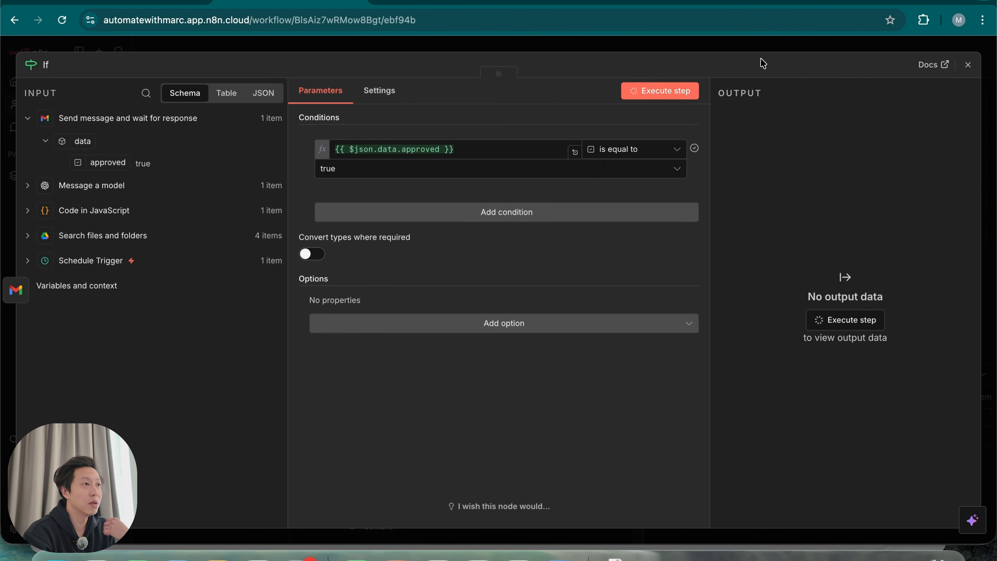
key(Escape)
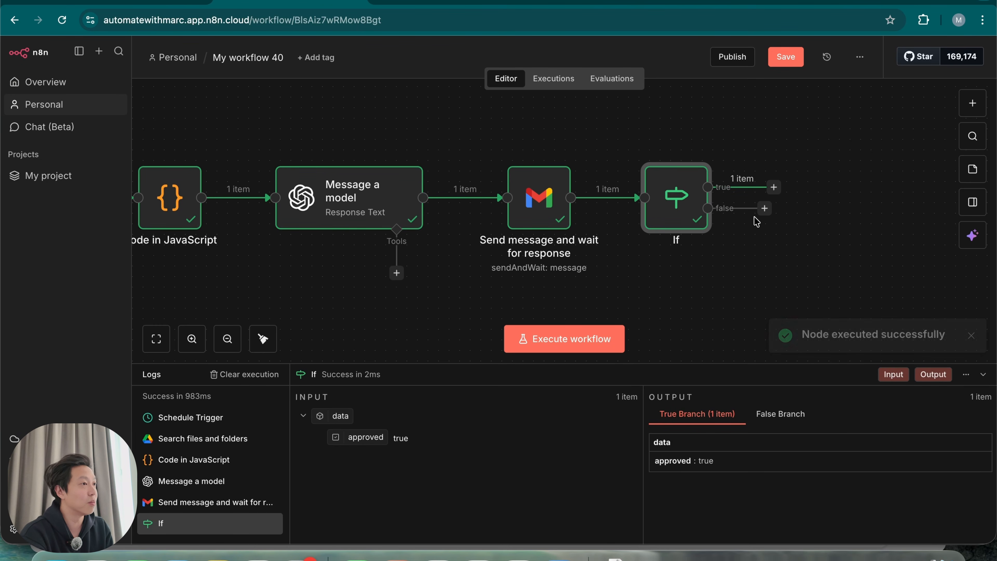
Connect the If false output back to Search files and folders
scroll(752, 221, left, 3)
scroll(752, 220, down, 2)
scroll(711, 258, down, 2)
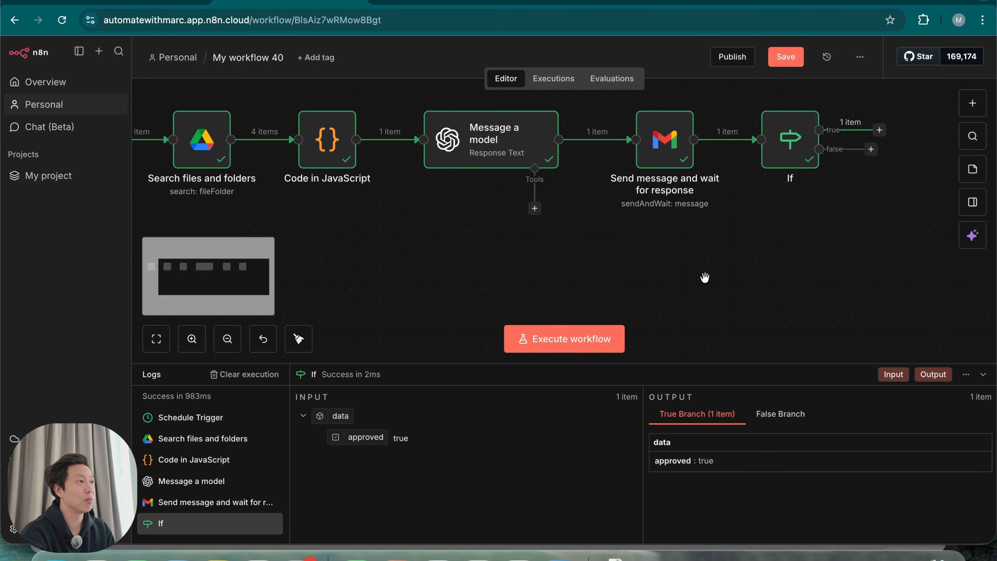
scroll(696, 292, down, 2)
scroll(697, 292, left, 1)
drag(875, 186, 350, 178)
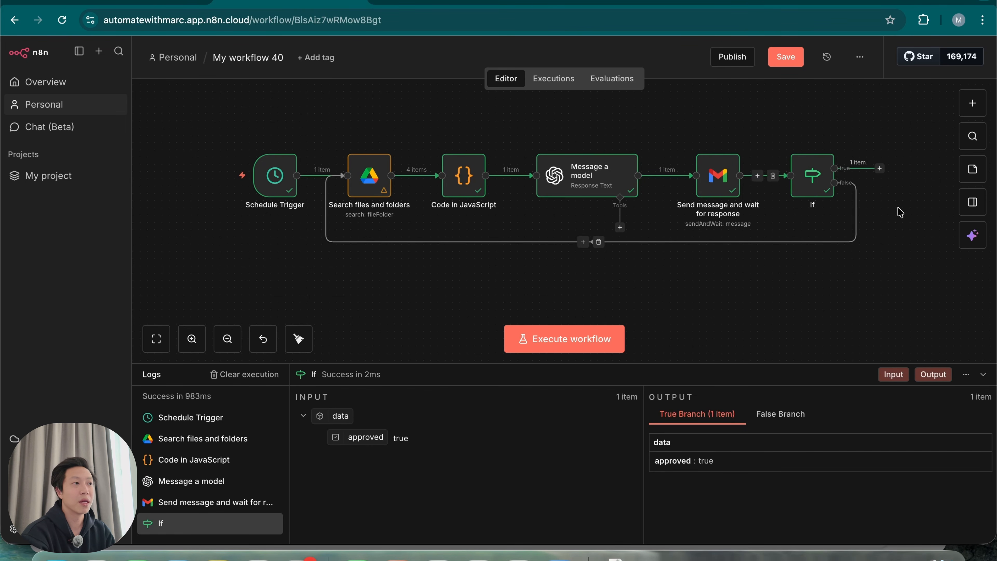
scroll(785, 217, right, 5)
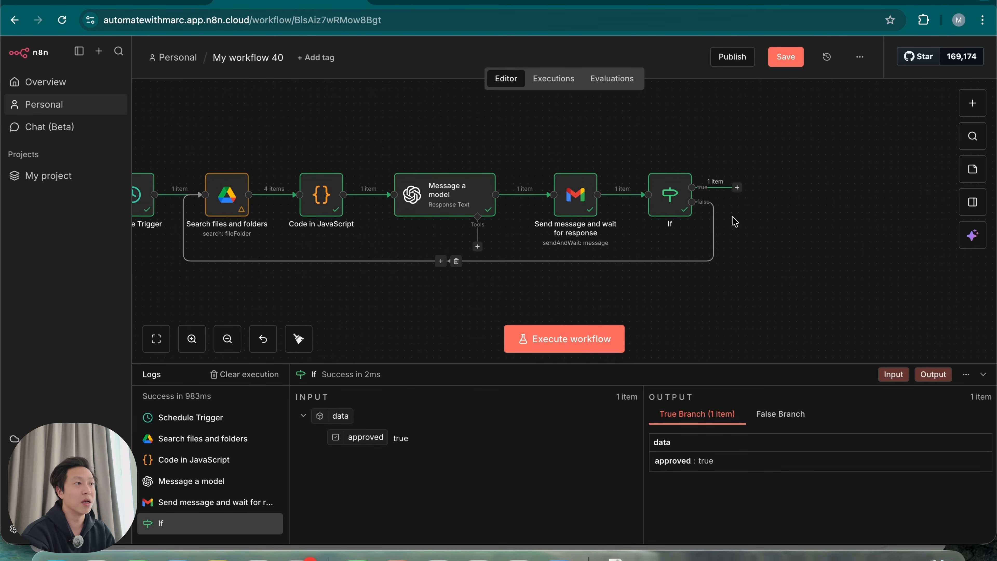
Add a Google Drive Download file step on the If true branch
click(738, 188)
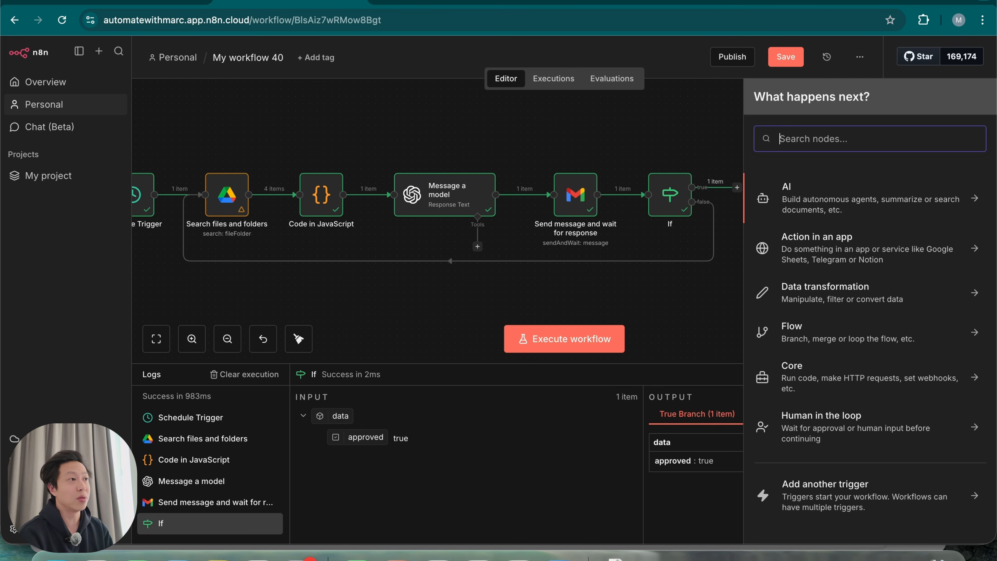
text(drive)
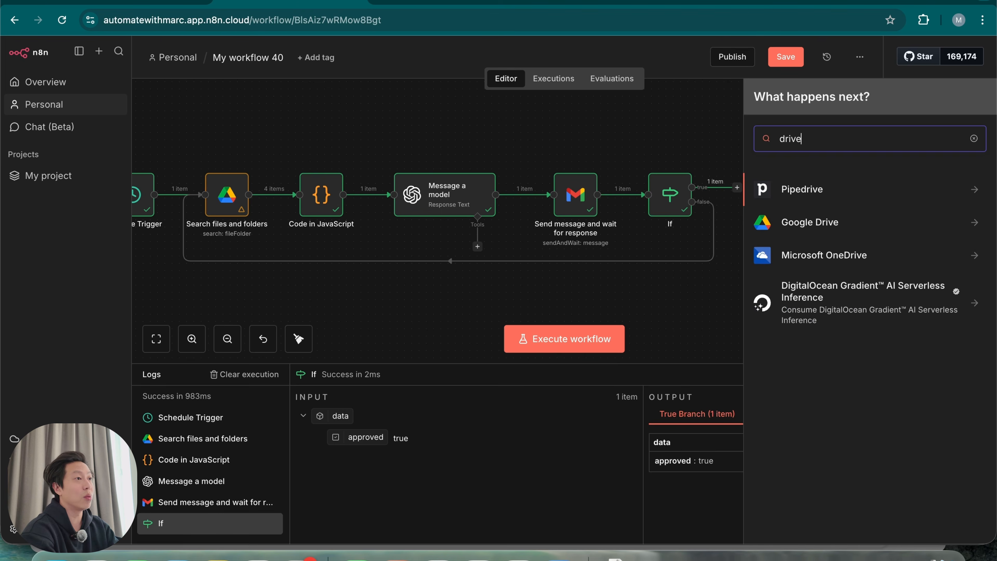
click(856, 222)
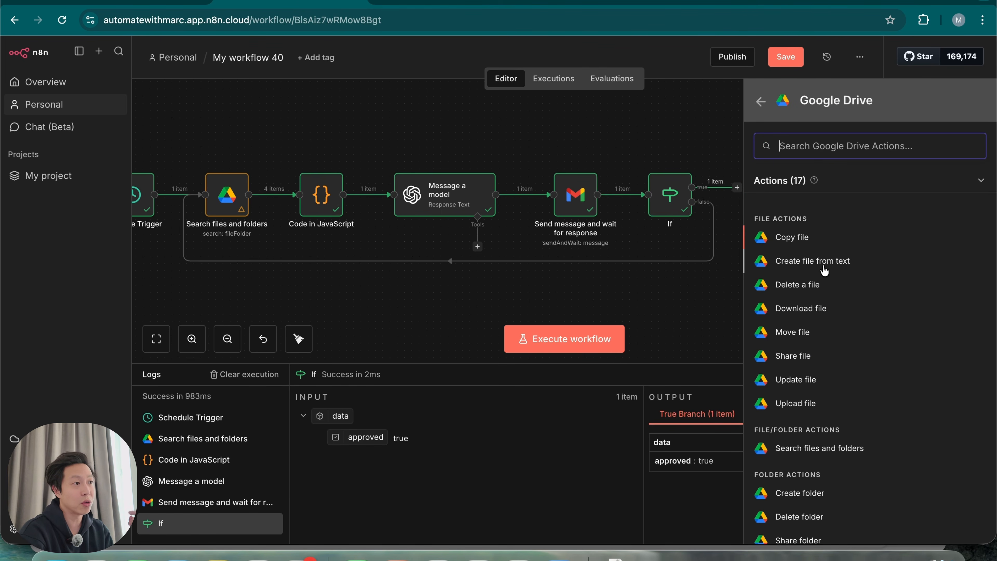
click(801, 308)
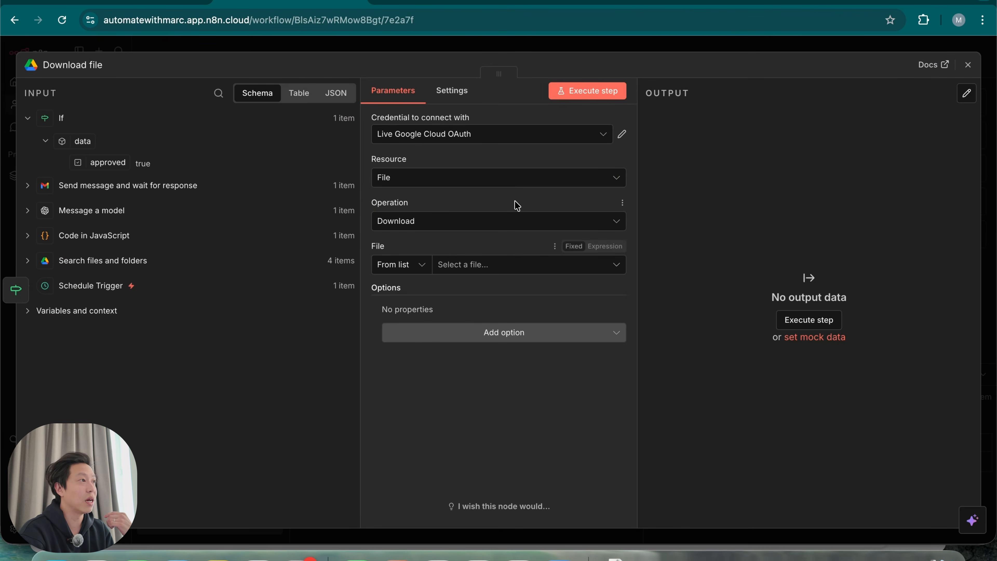
Set File By ID to the Code in JavaScript id and execute the download step
click(409, 264)
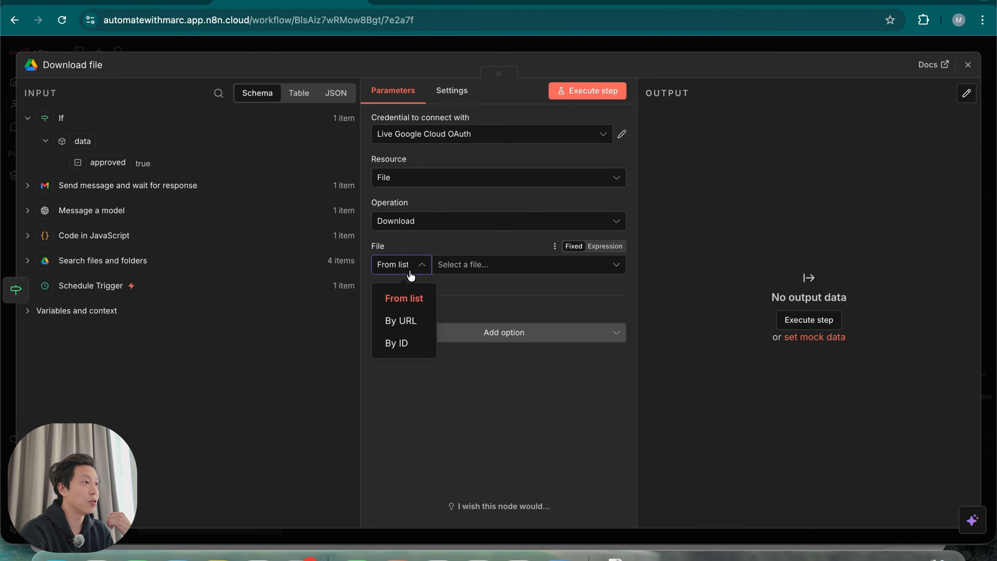
click(406, 345)
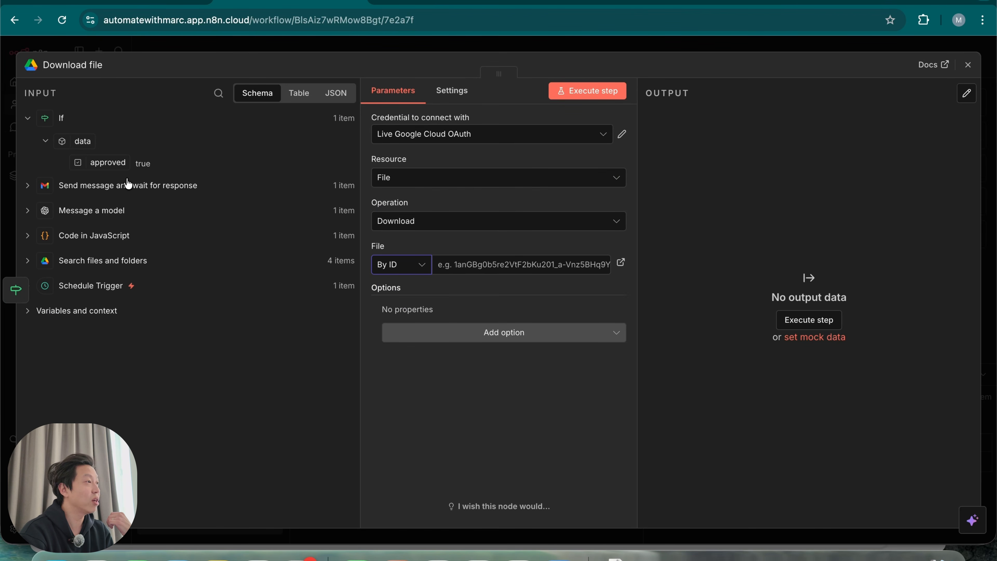
click(27, 236)
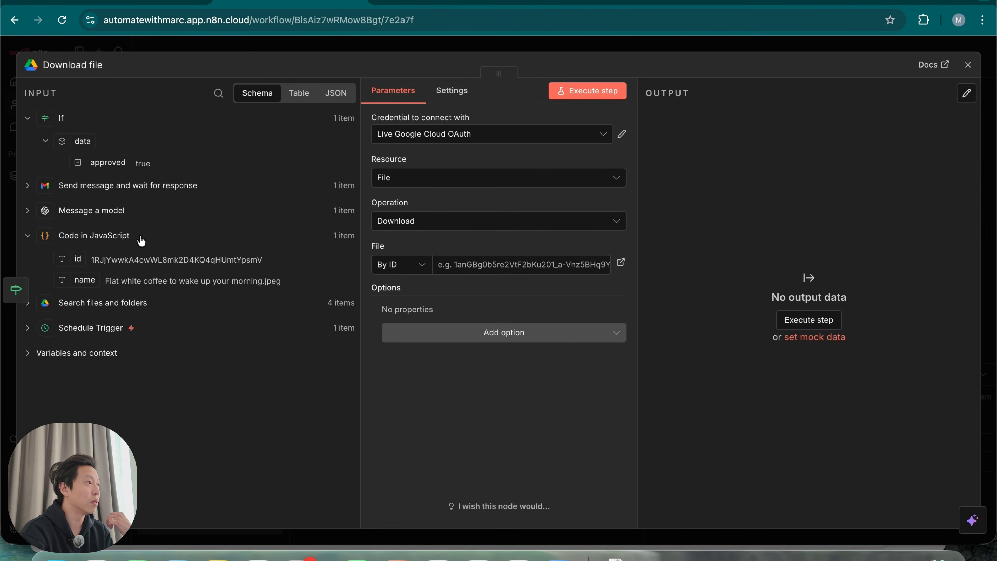
drag(76, 258, 492, 271)
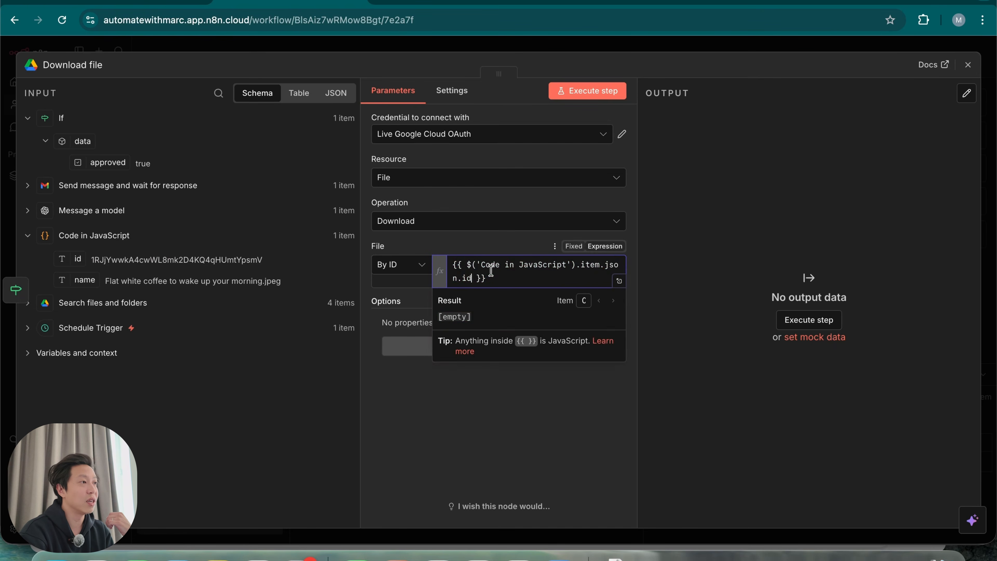
click(463, 430)
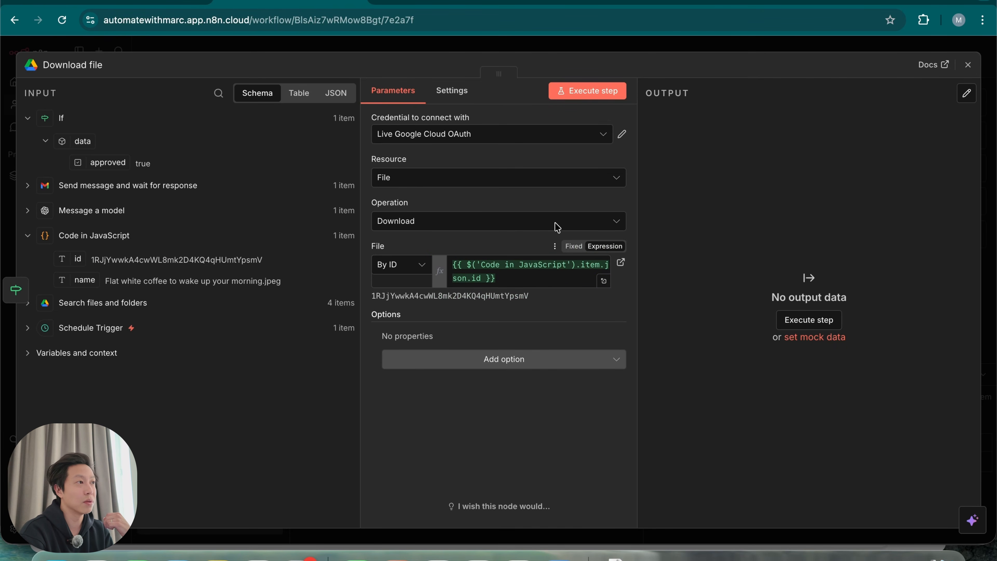
click(596, 95)
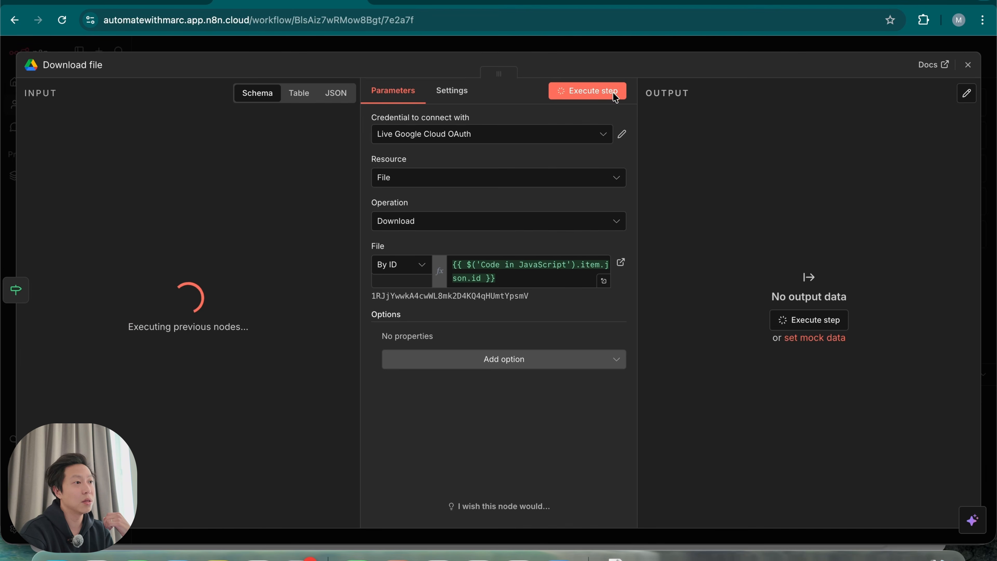
Place Download file beside the If true output, then approve the emailed post in Gmail
click(773, 50)
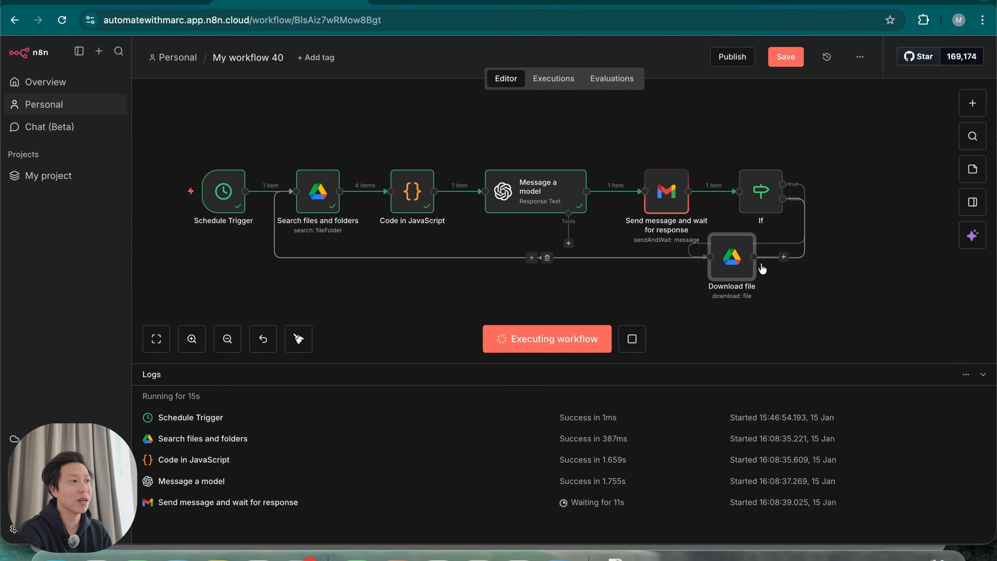
drag(738, 270, 898, 198)
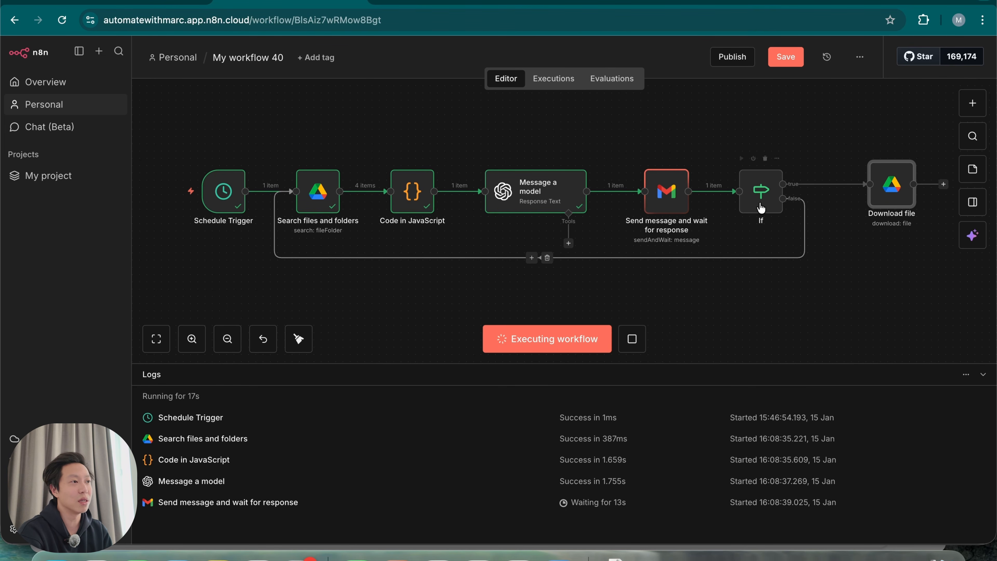
click(258, 558)
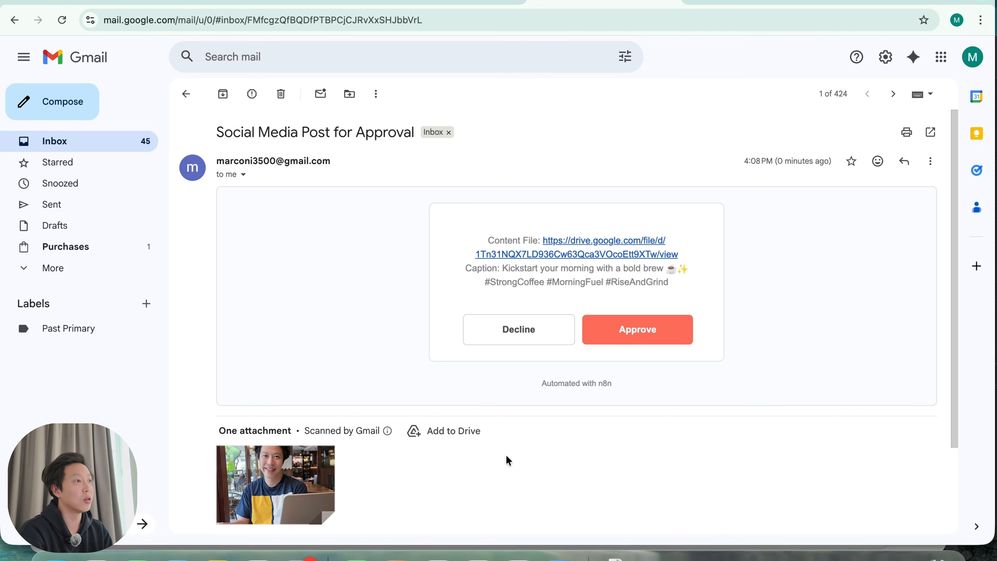
scroll(506, 459, down, 3)
mouse_move(307, 376)
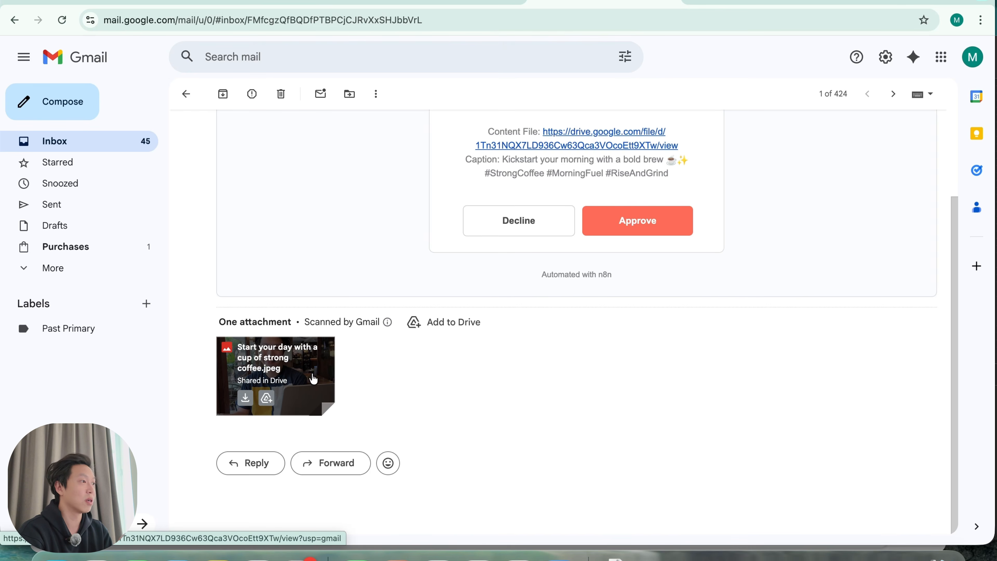
scroll(639, 265, up, 3)
click(630, 319)
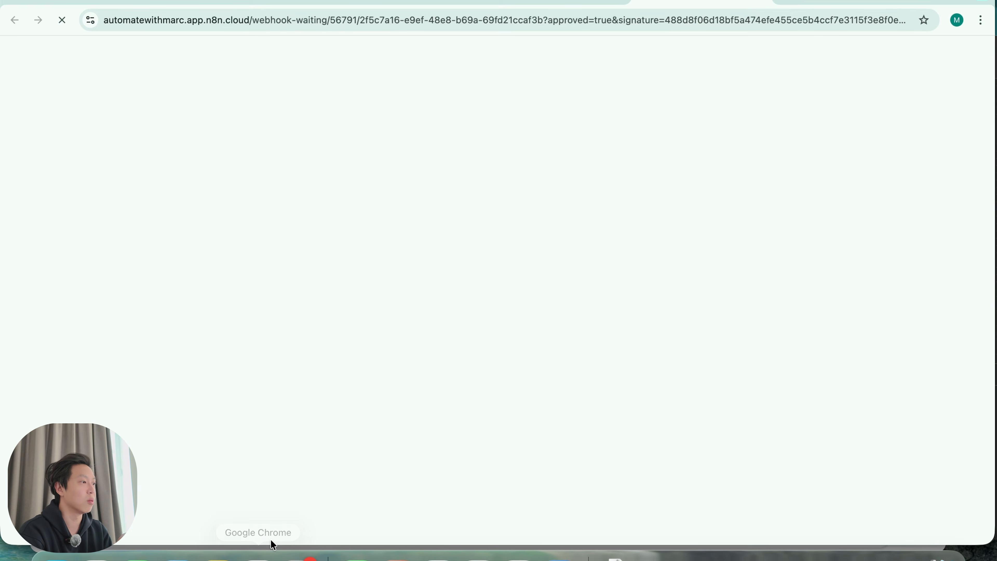
click(259, 559)
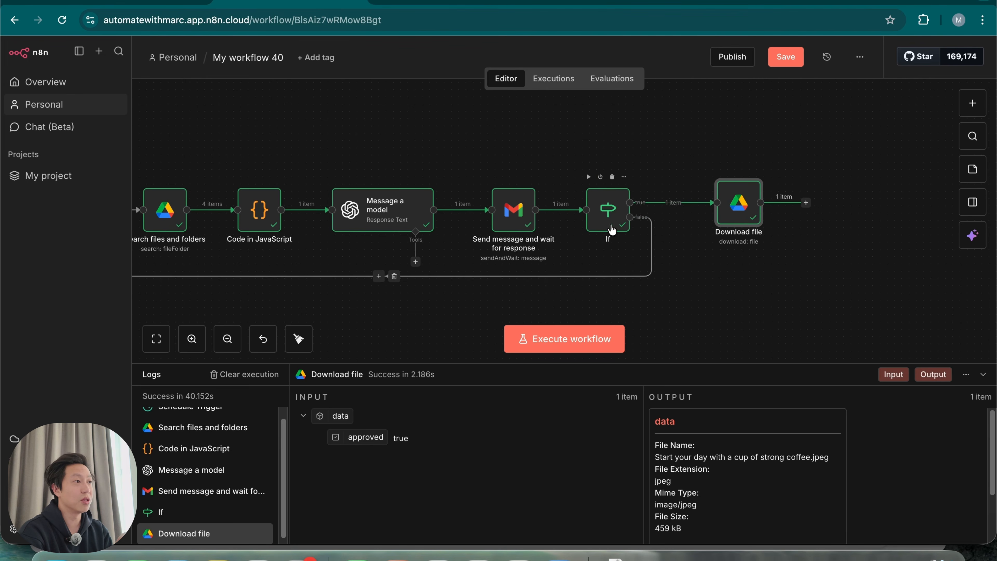
double_click(737, 203)
click(711, 272)
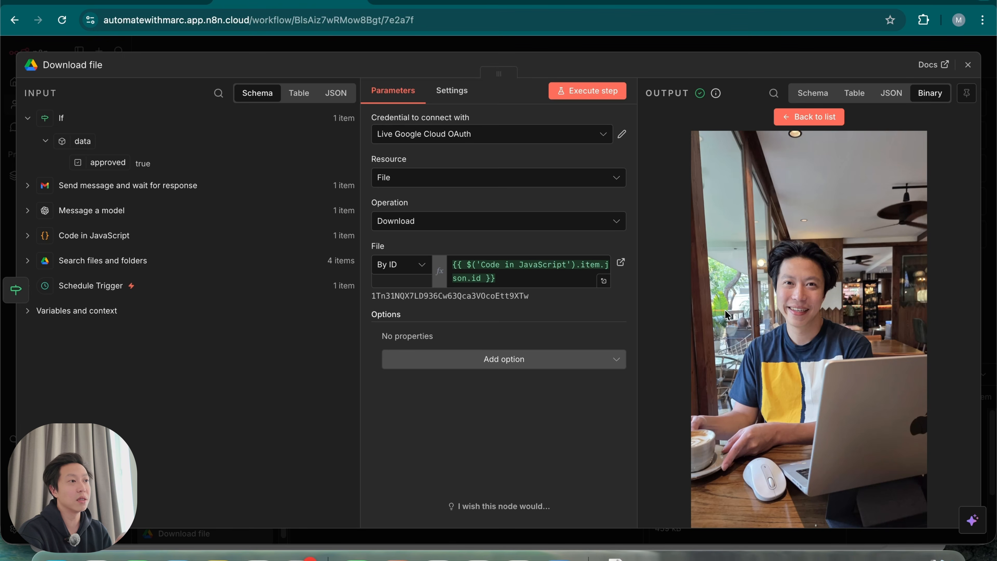
click(763, 50)
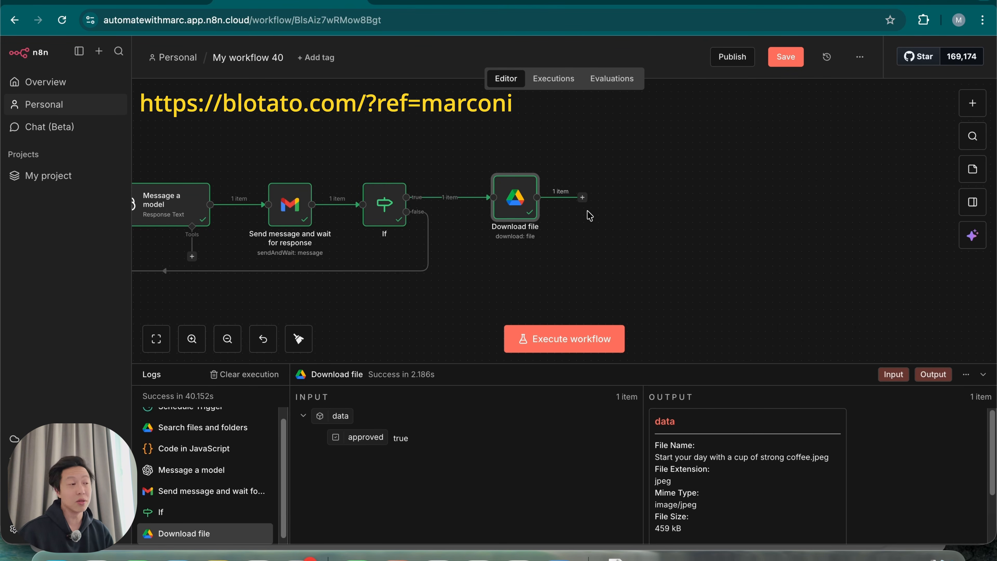
Add a Blotato Upload media step after Download file, found by searching 'blota'
click(583, 197)
text(blota)
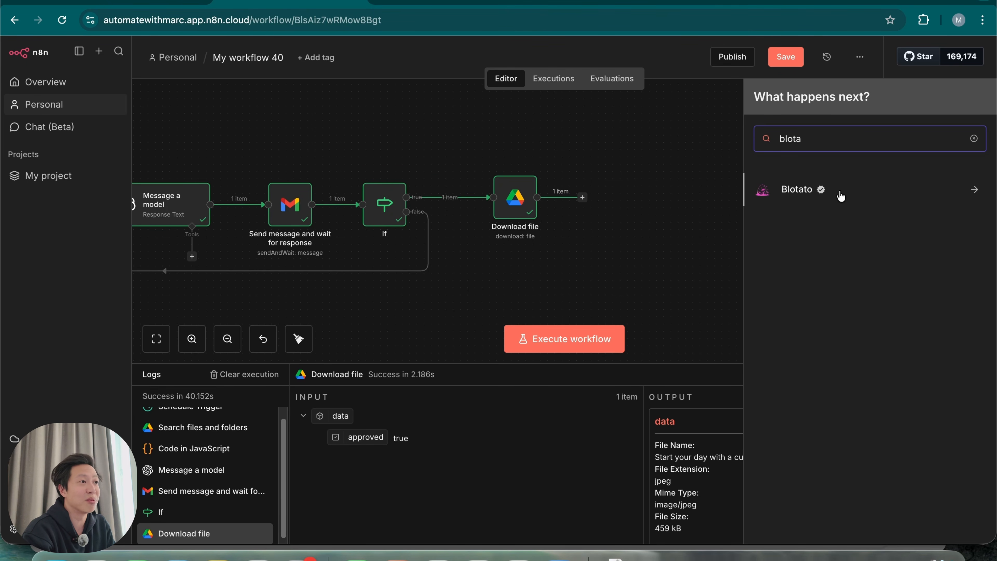
click(844, 197)
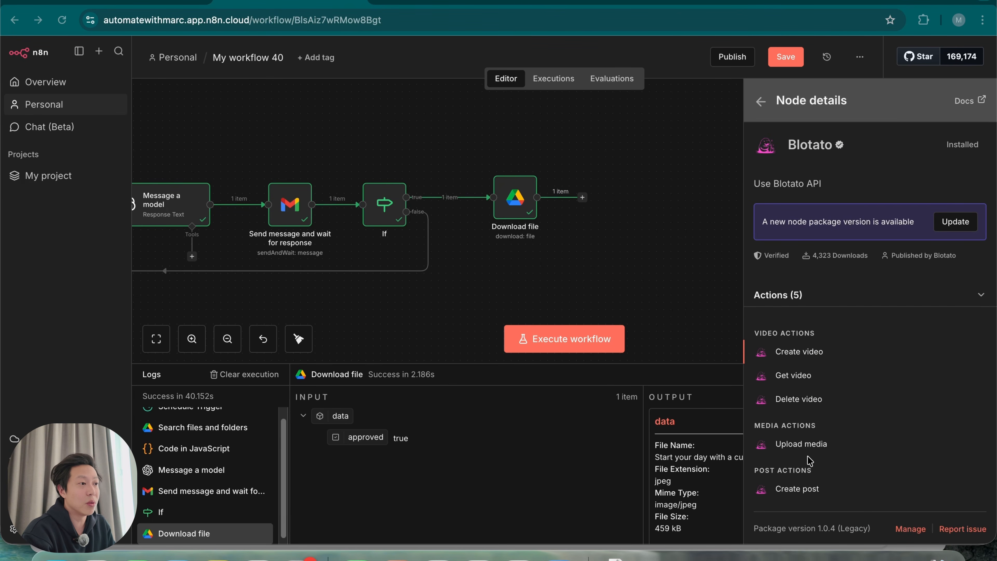
click(801, 444)
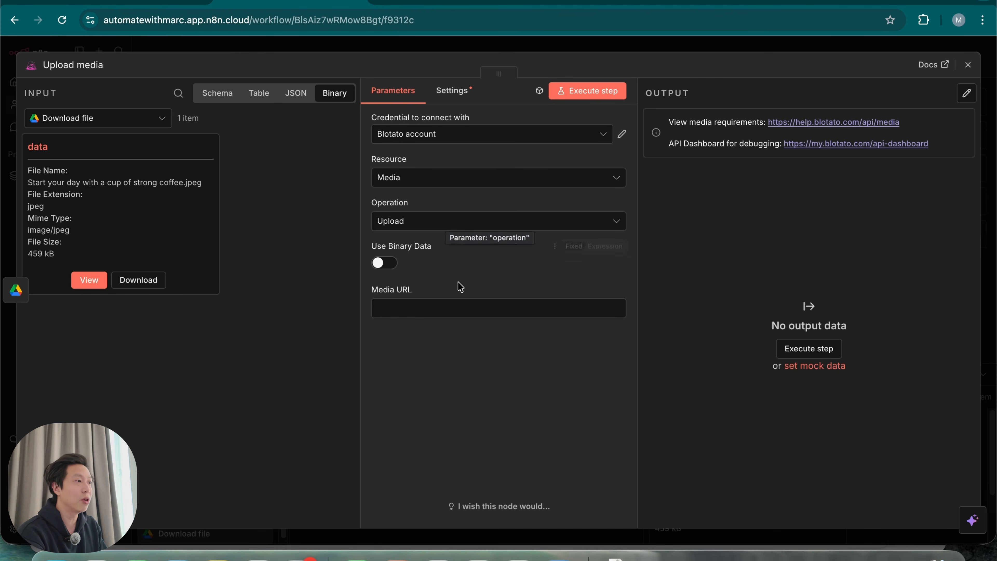
Keep Upload media set to use binary data from the 'data' field
click(382, 263)
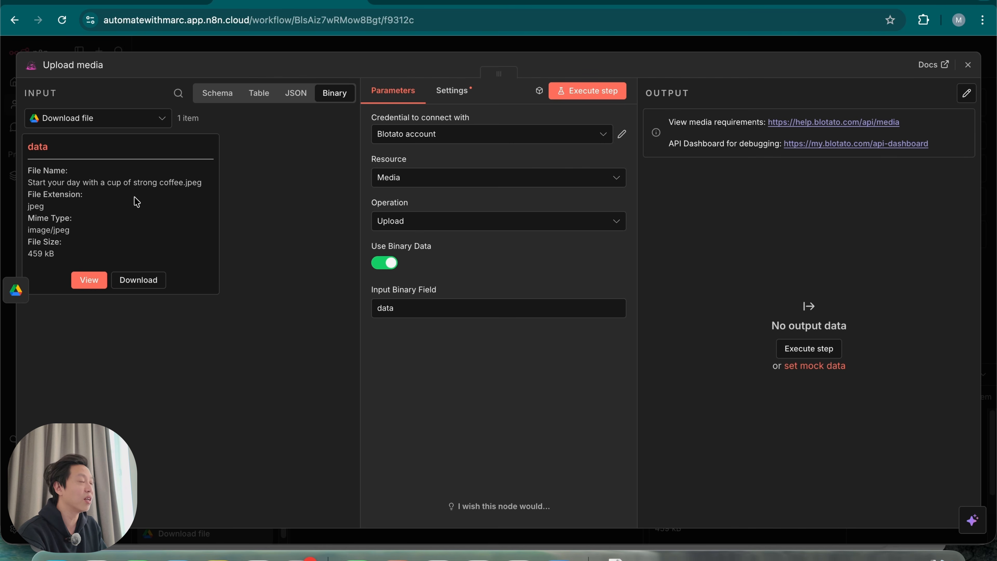
click(391, 263)
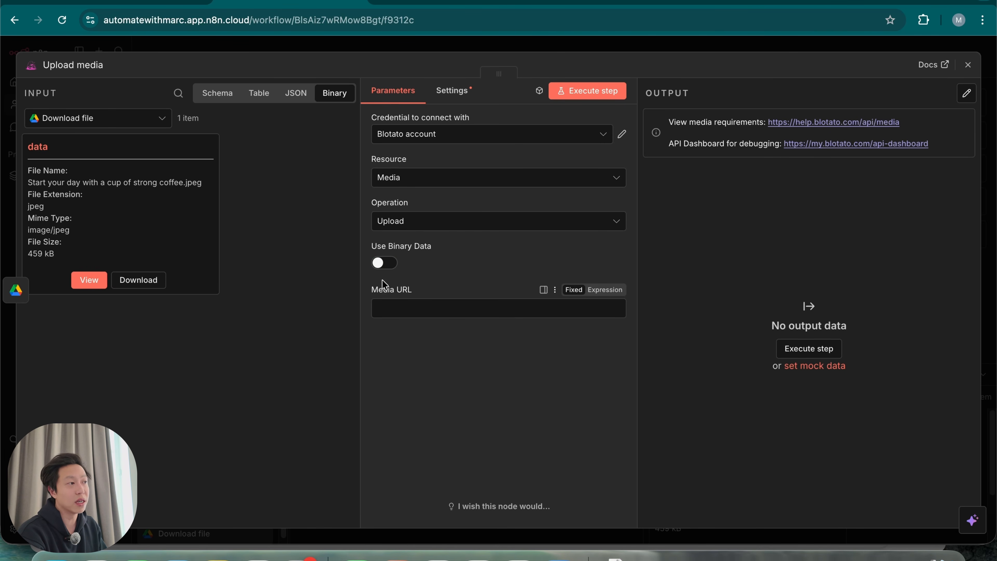
click(385, 263)
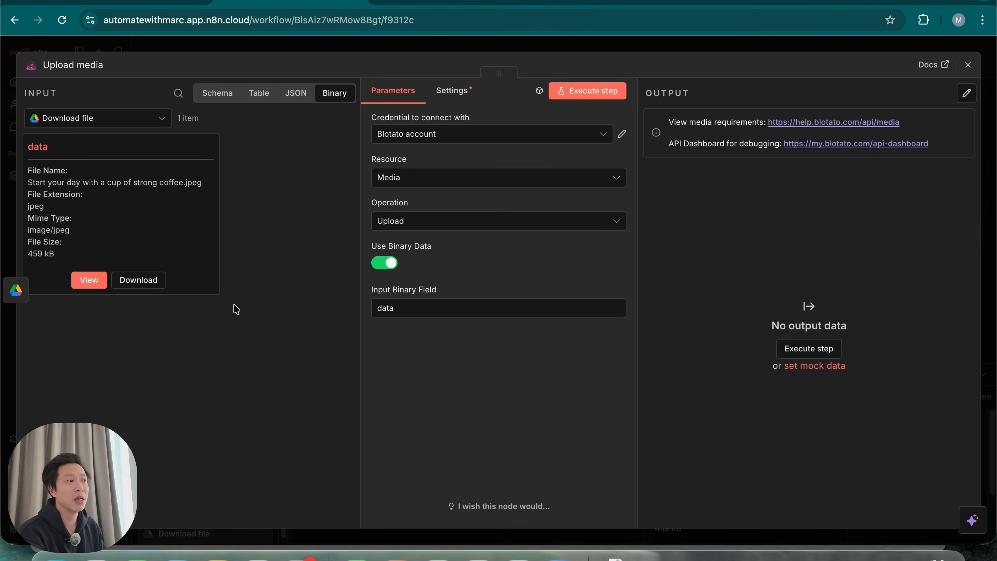
Run the upload step and check the returned hosted image URL and media ID
click(593, 93)
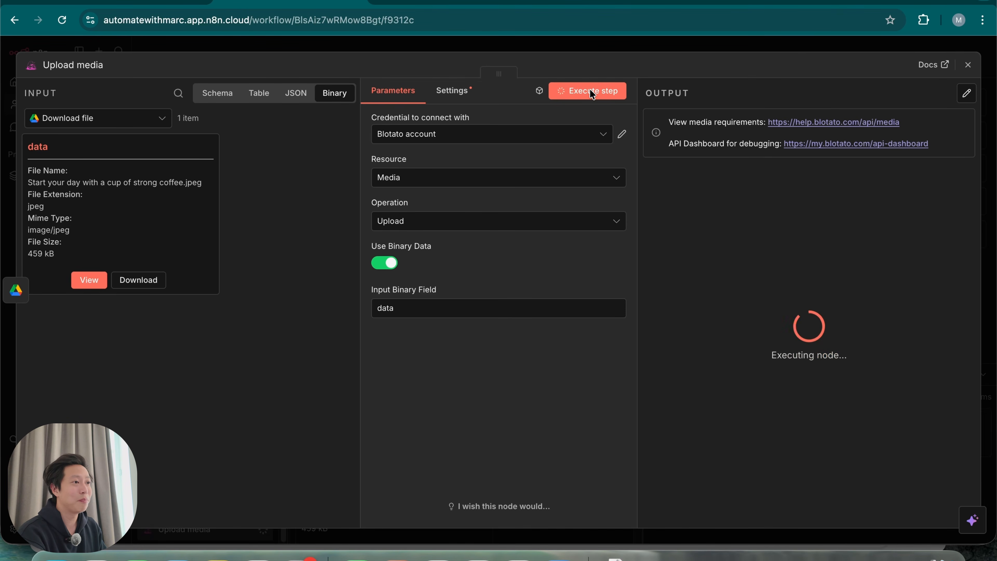
click(417, 309)
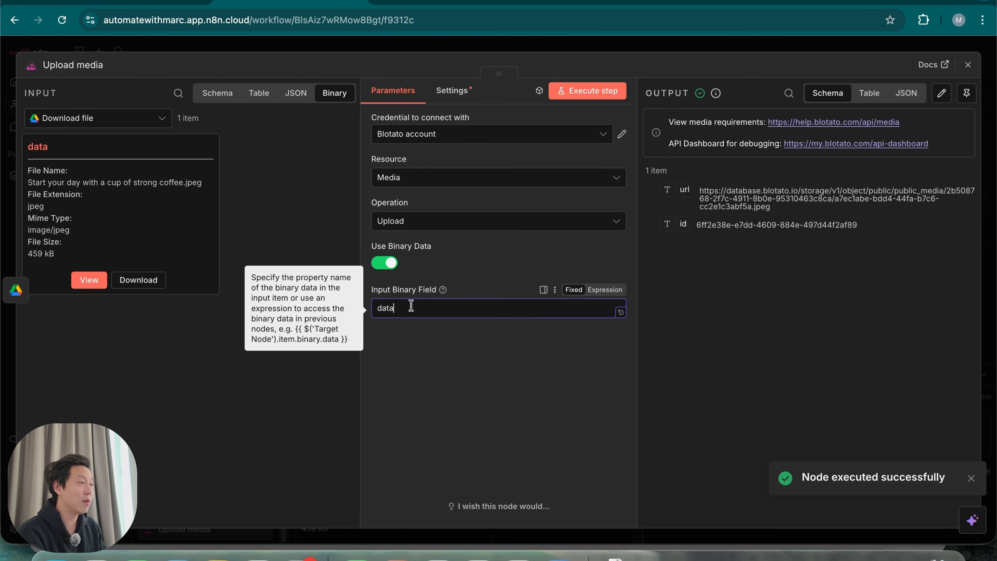
drag(46, 146, 43, 148)
click(437, 367)
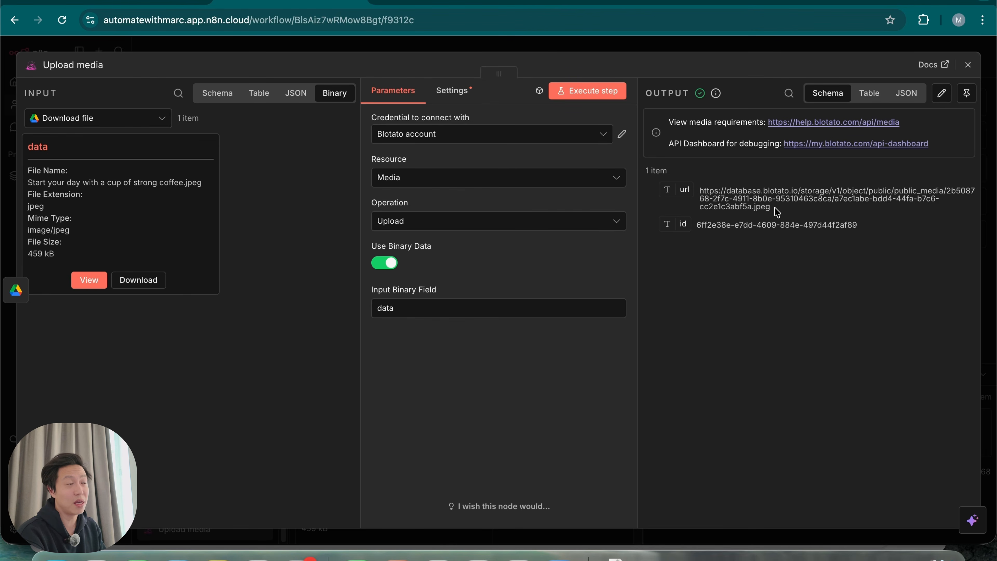
drag(703, 192, 811, 204)
click(739, 195)
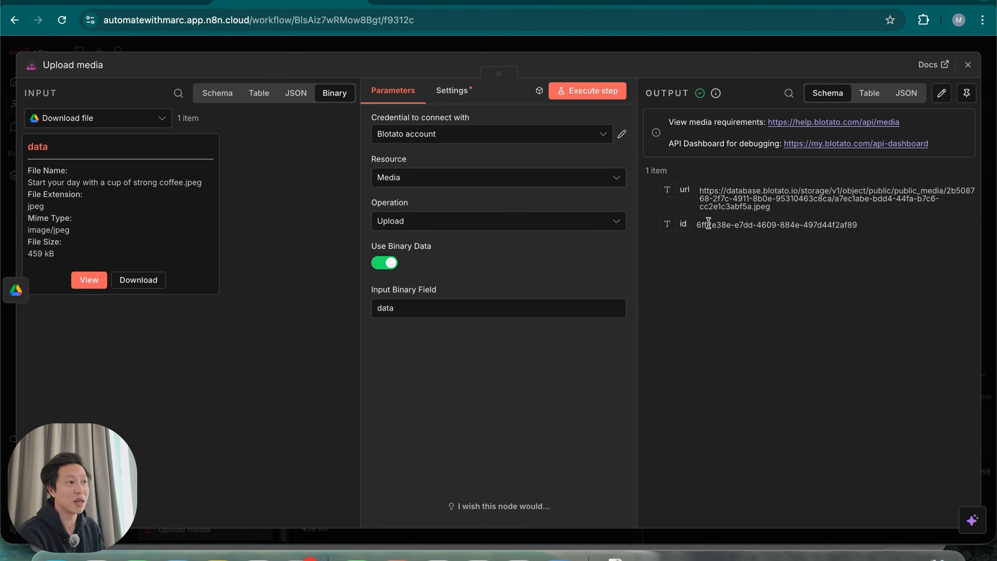
click(736, 51)
drag(790, 289, 759, 285)
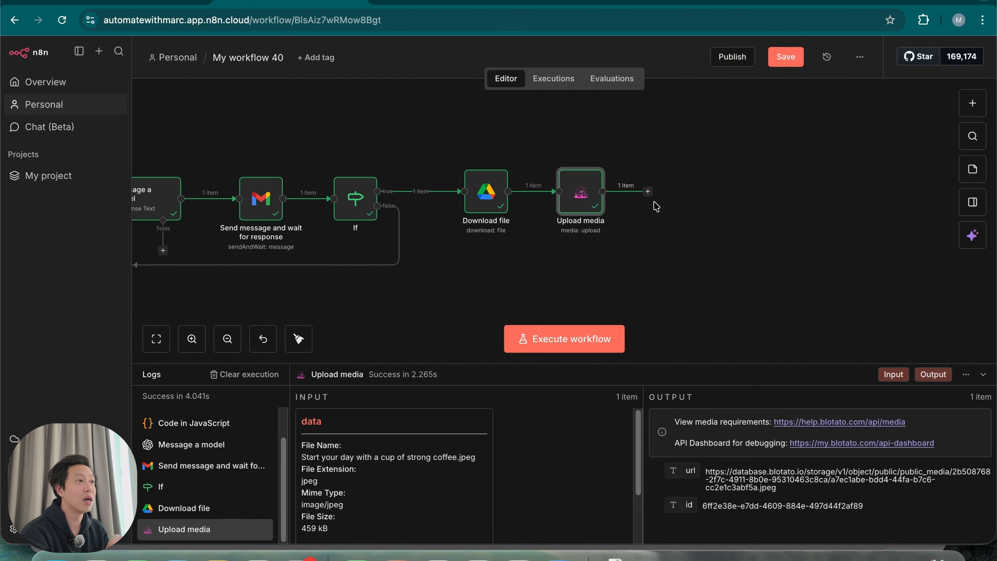
Add a Blotato Create post step after Upload media
click(648, 192)
text(blota)
click(882, 194)
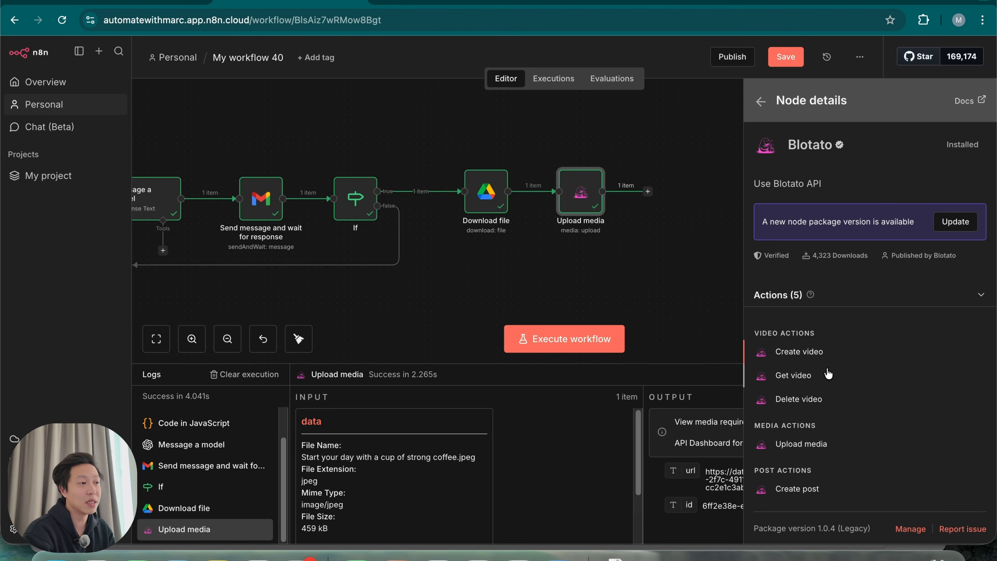
scroll(841, 465, down, 1)
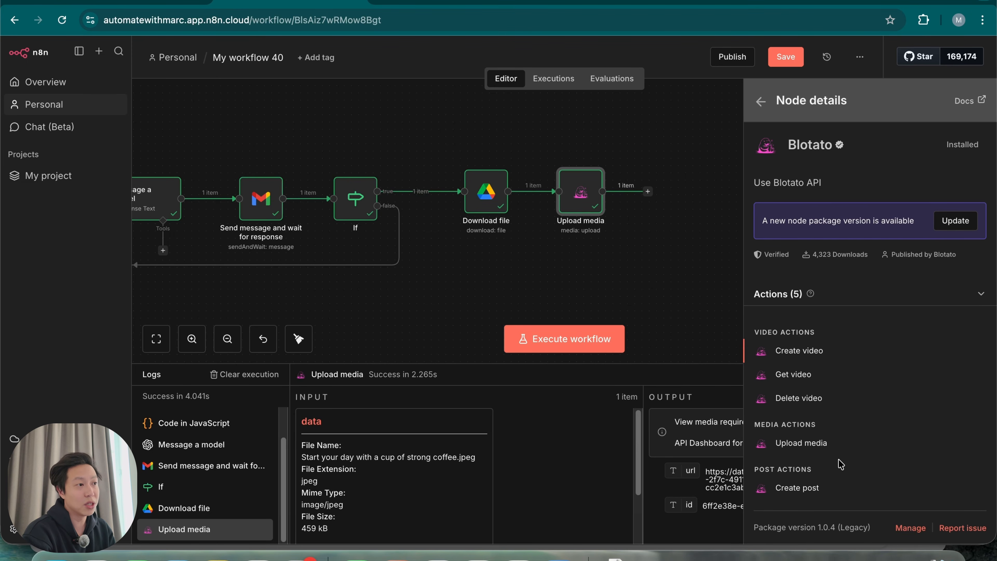
click(818, 494)
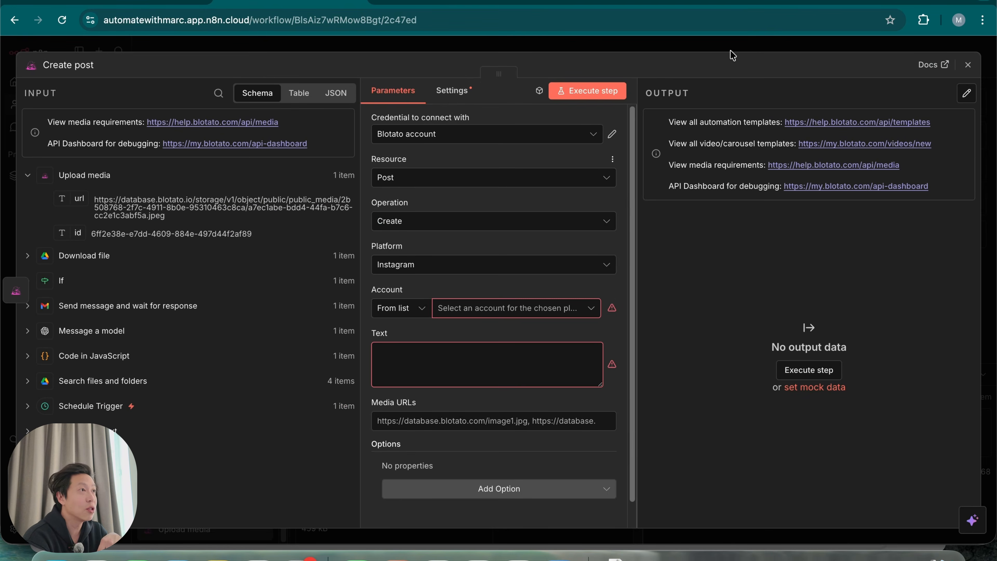
click(739, 47)
Start a new Blotato credential from the Upload media node's credential list
double_click(577, 206)
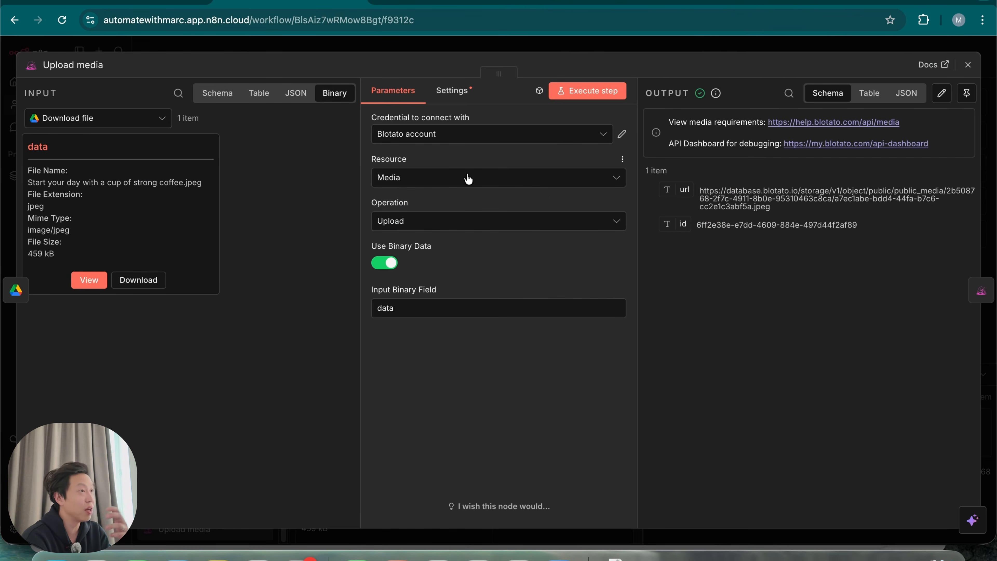
click(494, 137)
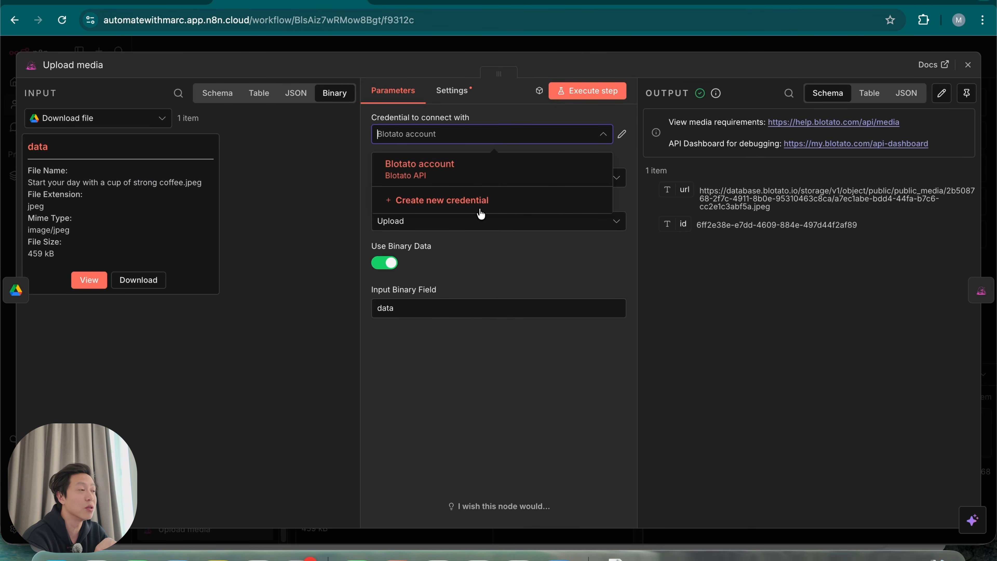
click(465, 208)
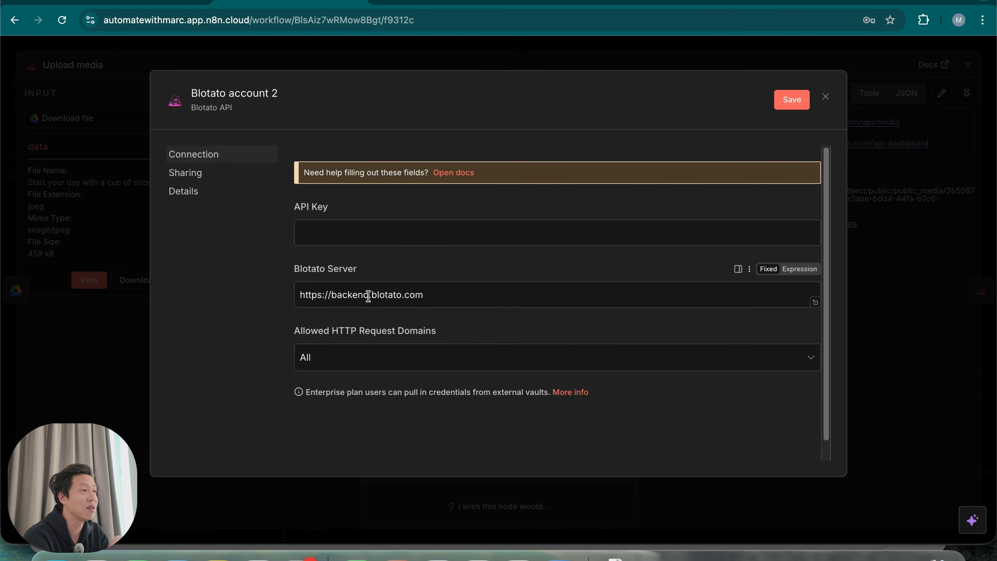
Open Blotato's Settings > API page showing Copy API Key, then return to n8n
click(644, 2)
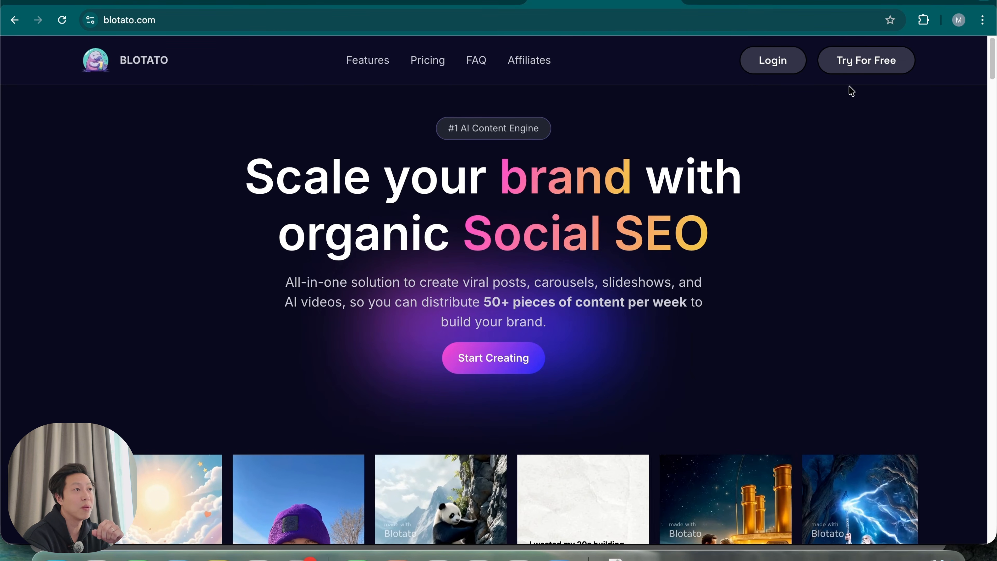
click(814, 3)
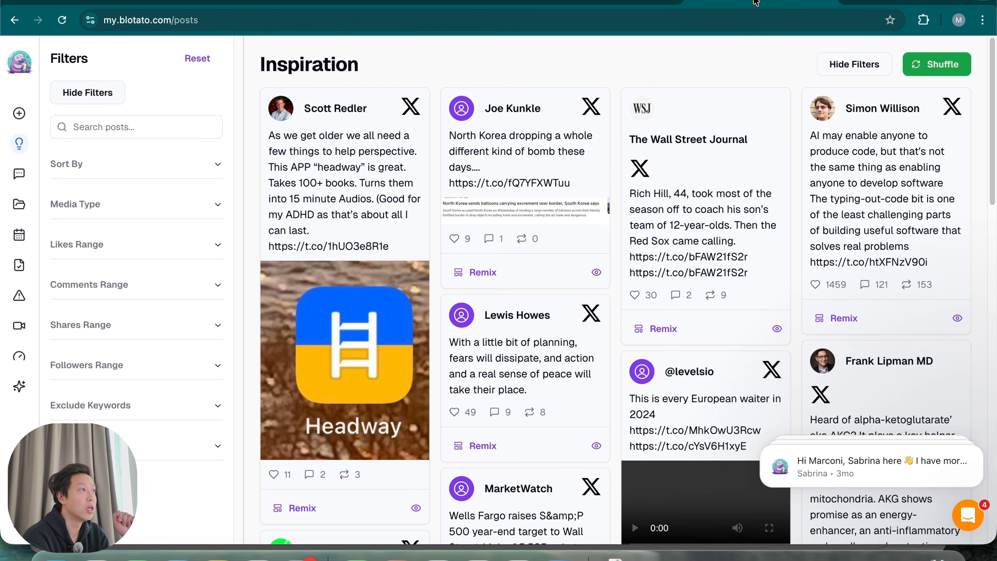
mouse_move(17, 117)
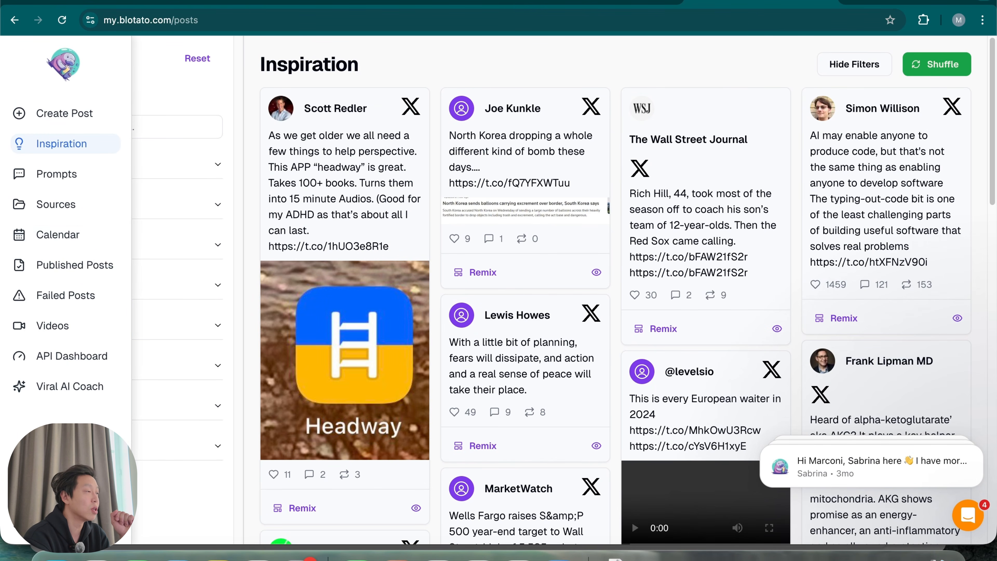
click(47, 524)
scroll(167, 425, down, 1)
scroll(168, 426, down, 4)
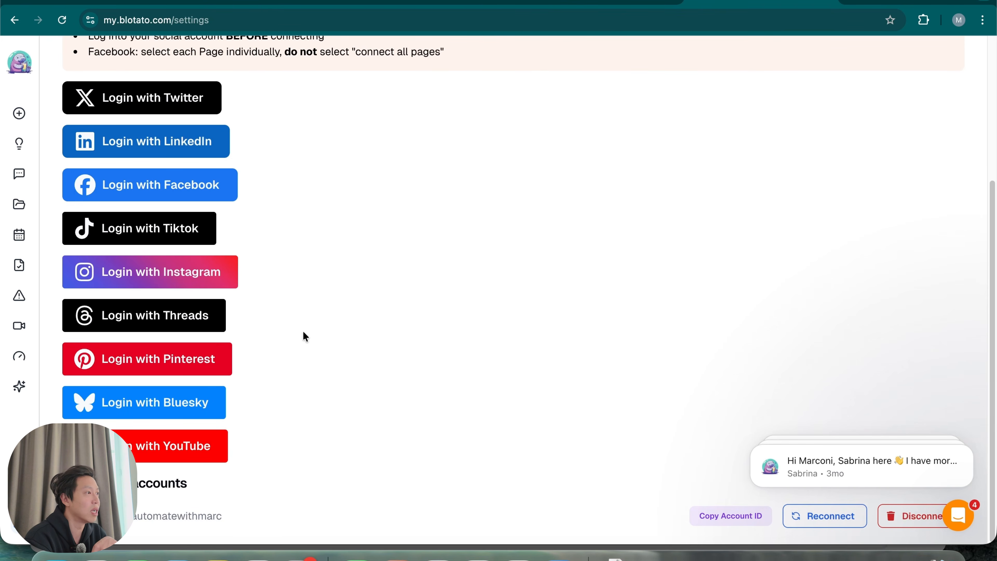
scroll(323, 379, up, 5)
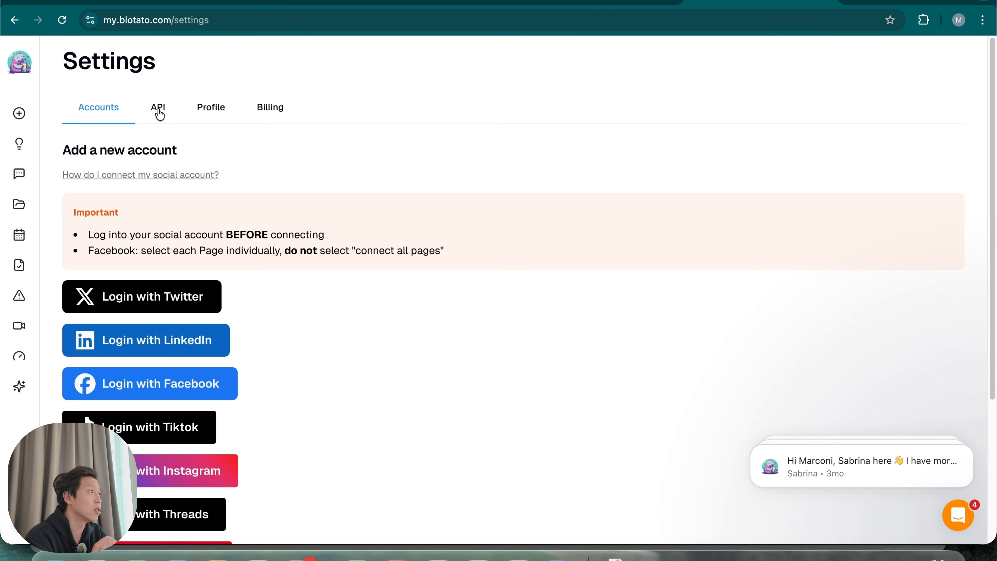
click(159, 112)
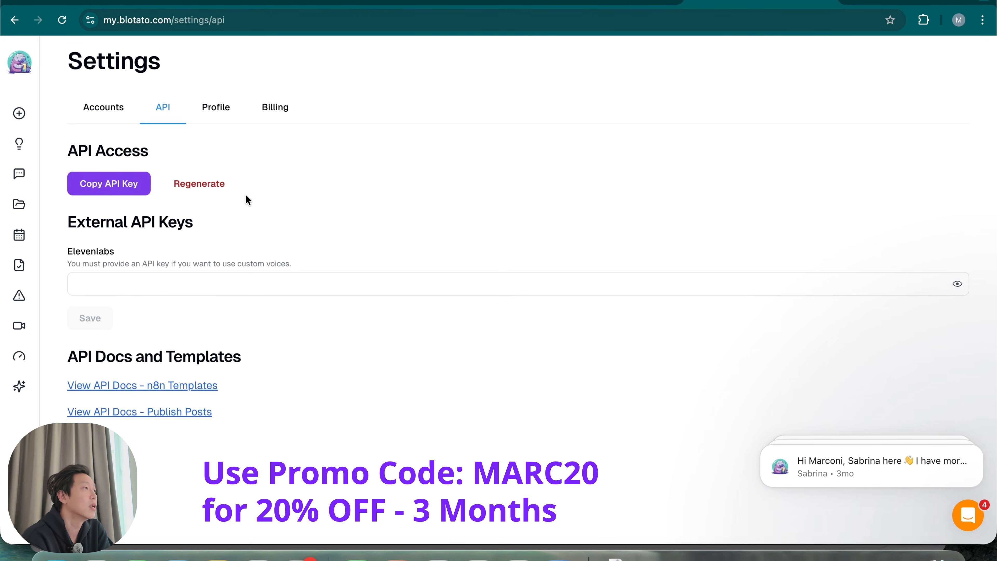
click(291, 2)
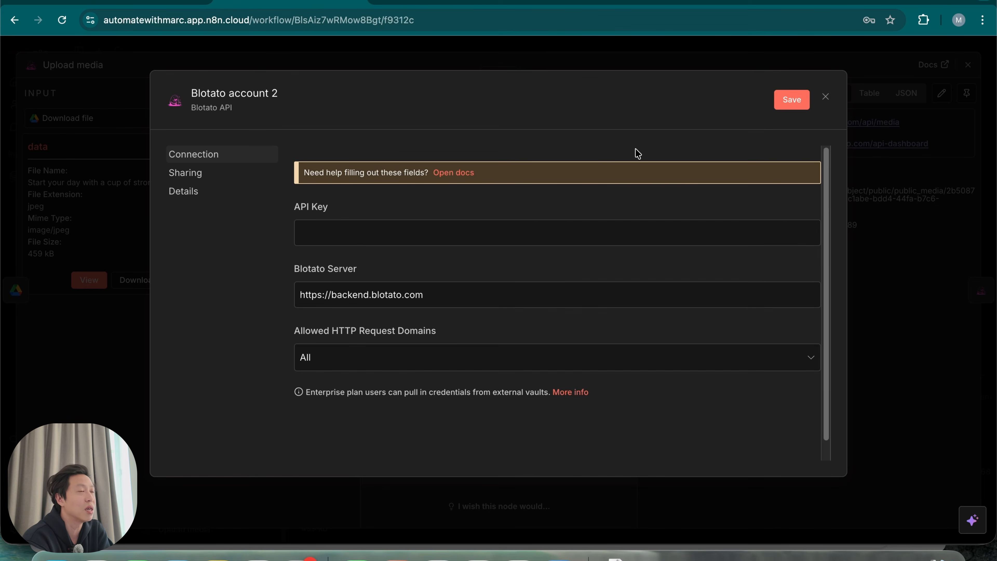
Set Create post to platform Instagram with the connected Instagram account
click(827, 98)
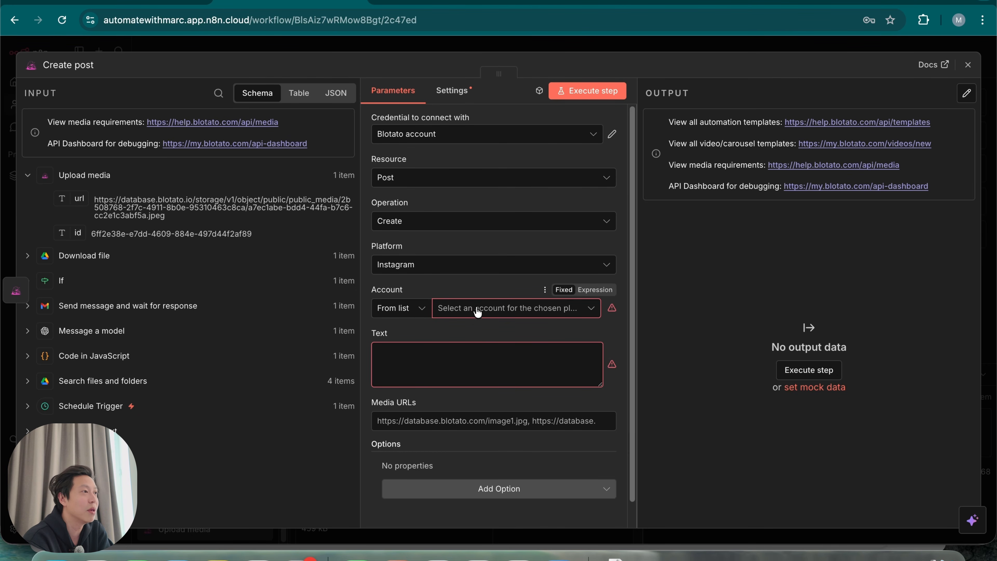
click(495, 266)
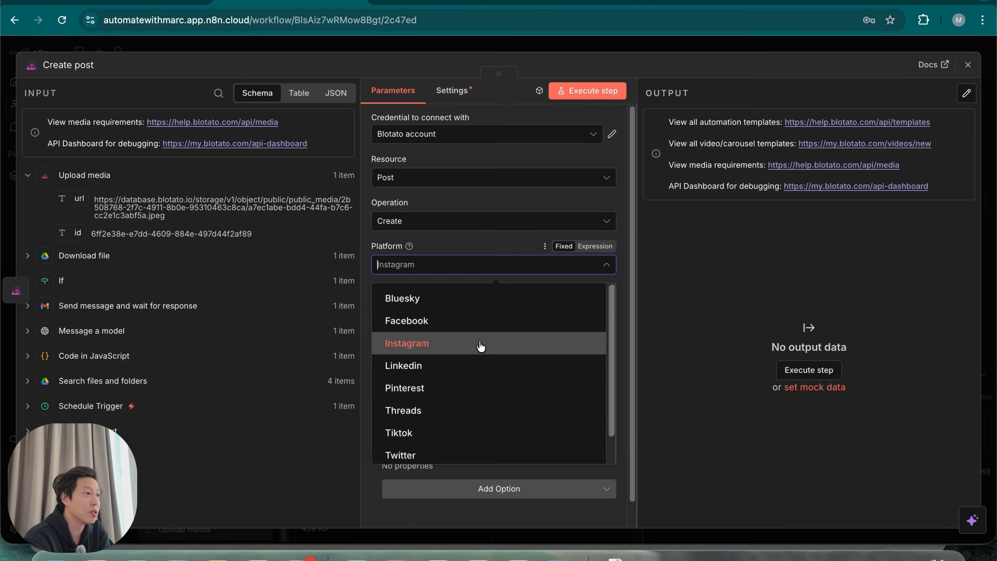
click(464, 249)
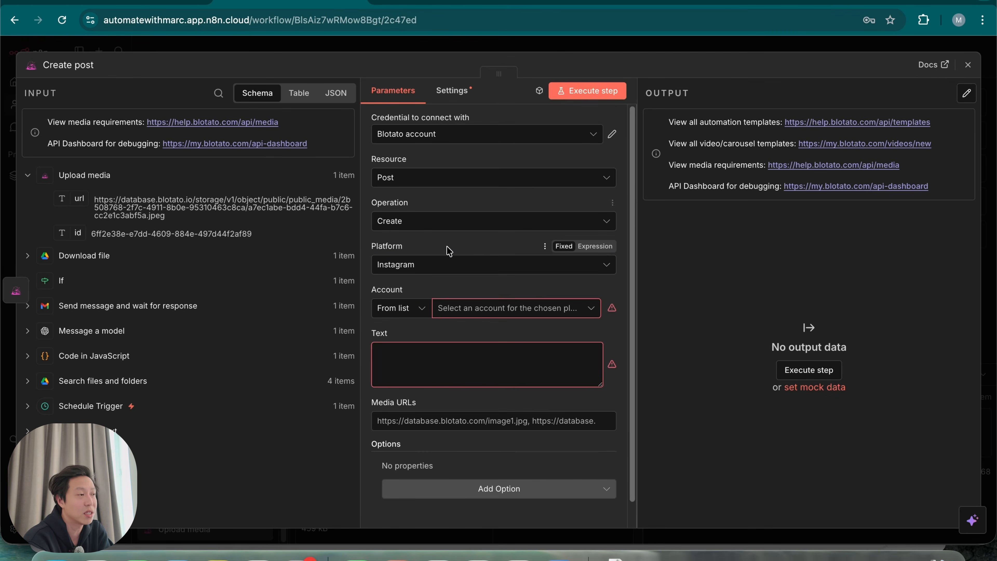
click(522, 310)
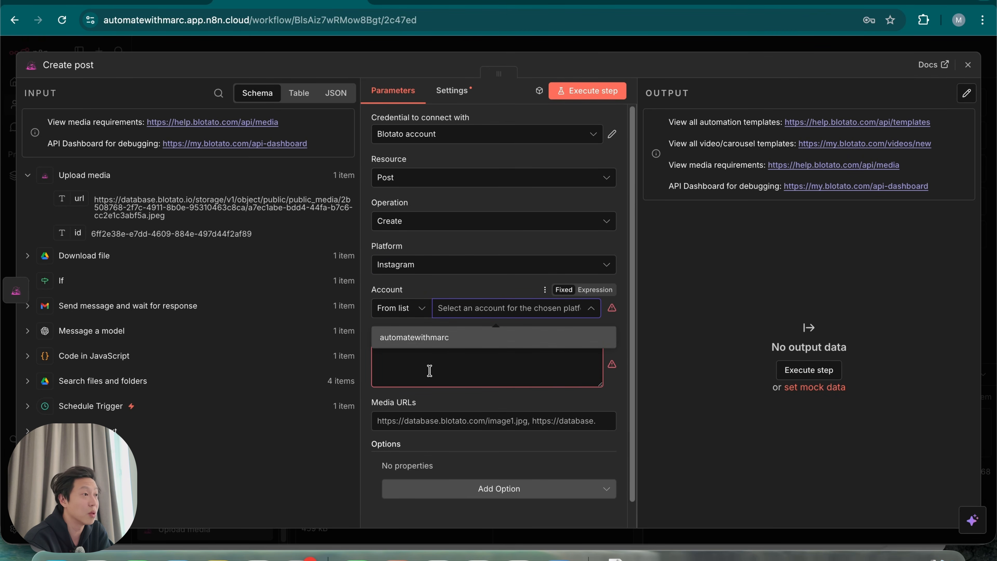
click(442, 338)
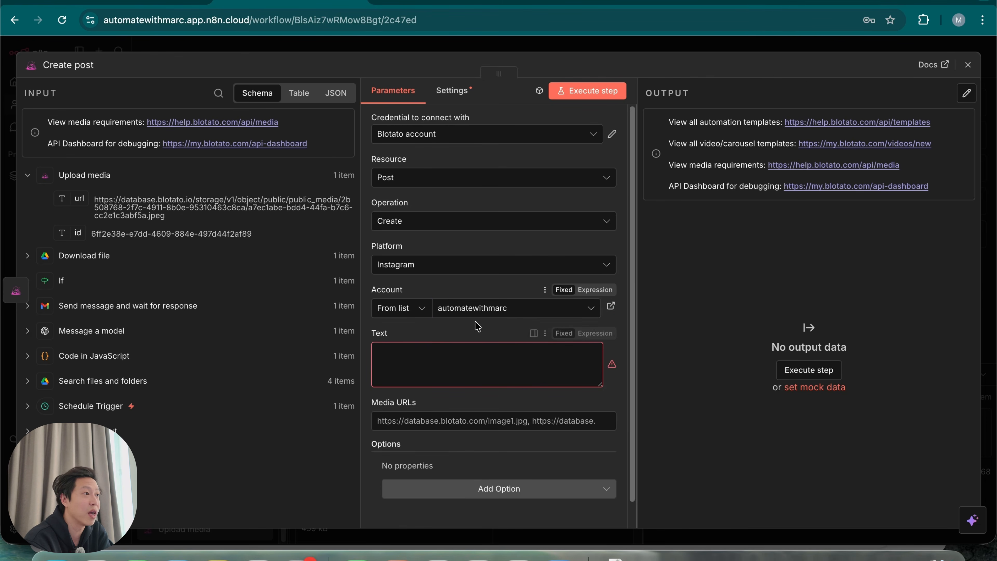
click(453, 366)
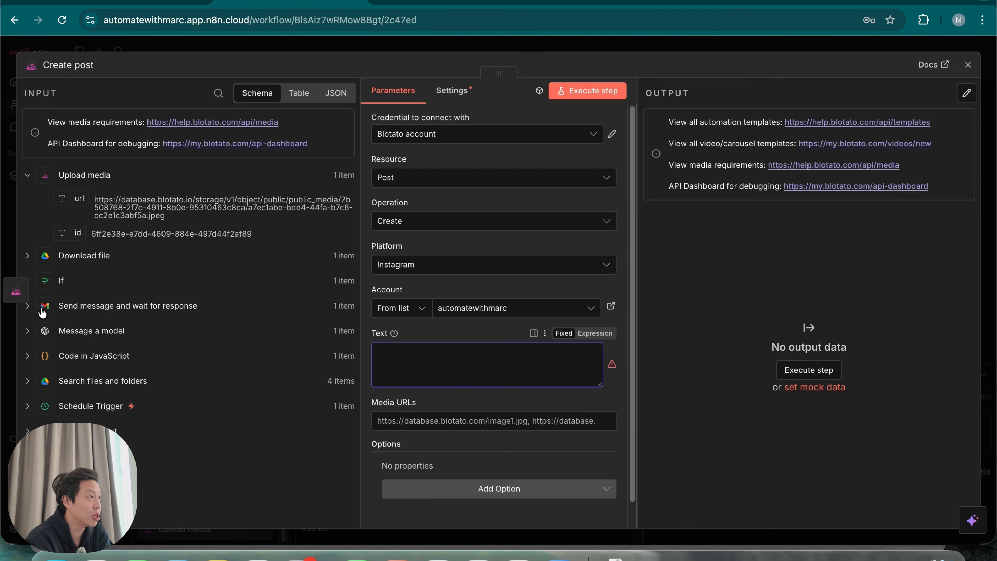
Map the Message a model caption into the Create post text field
click(26, 332)
click(27, 333)
scroll(149, 408, down, 5)
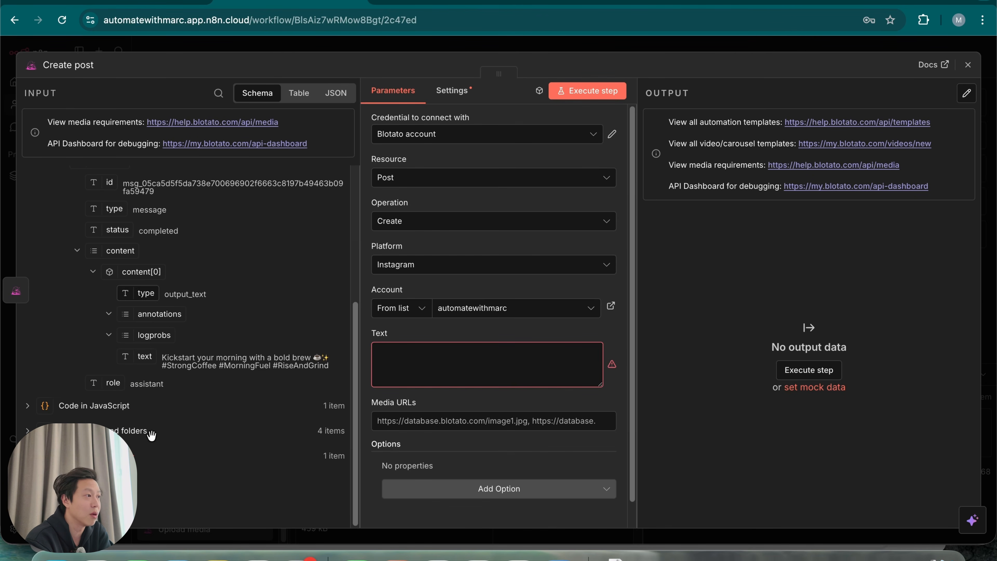
drag(144, 356, 447, 360)
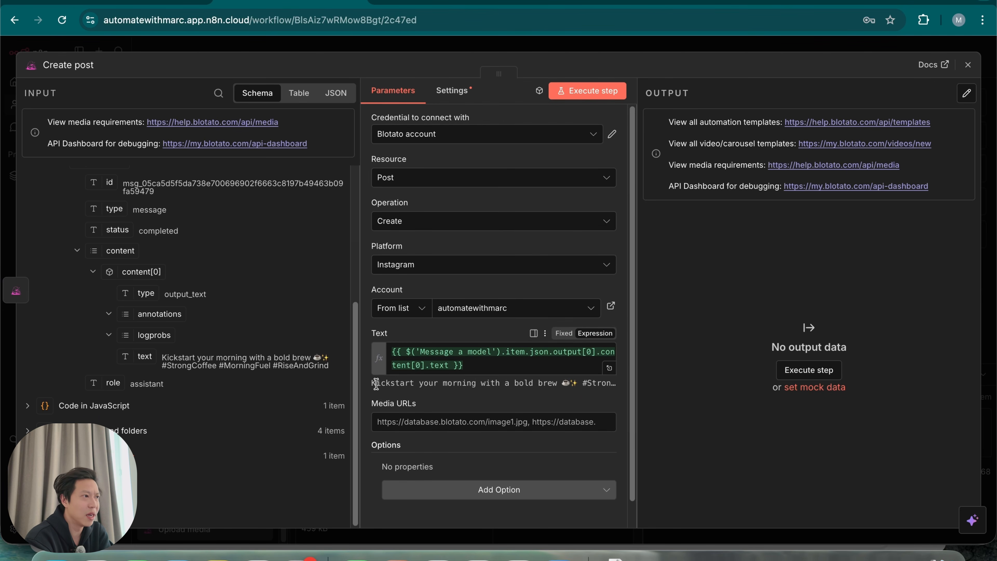
drag(376, 383, 492, 393)
click(512, 407)
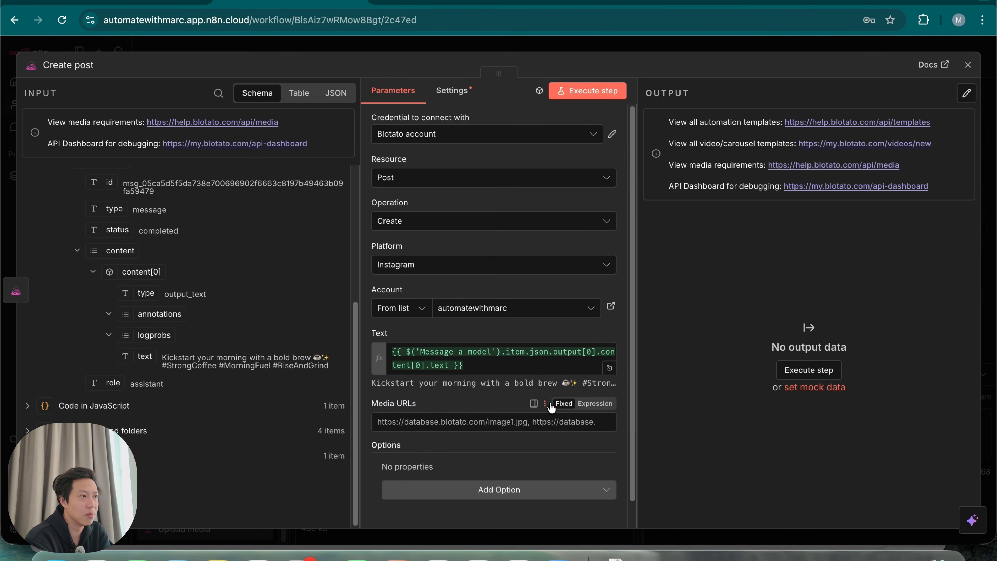
Map the uploaded image URL as media and run Create post, returning a postSubmissionId
click(446, 398)
scroll(211, 380, up, 5)
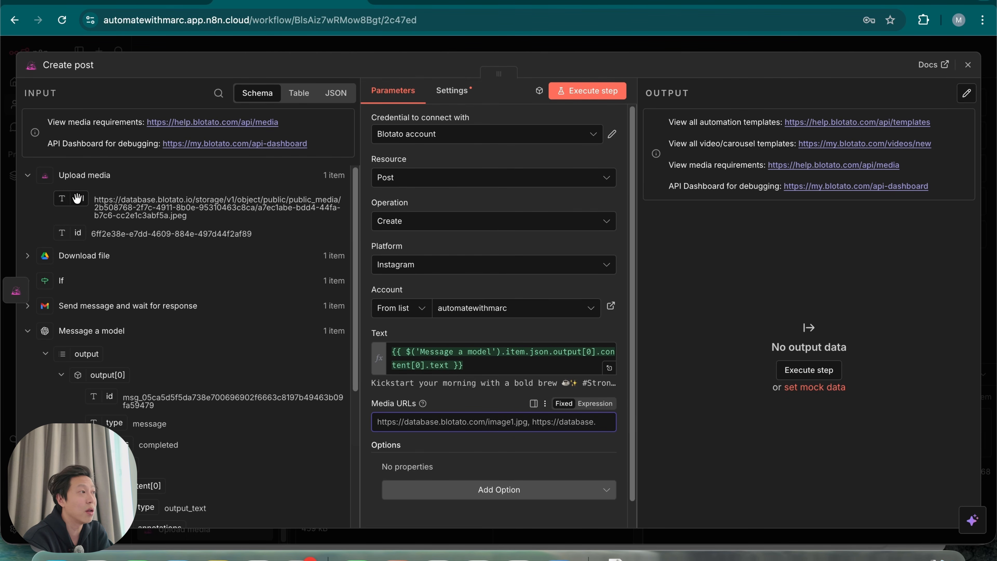
drag(70, 197, 384, 429)
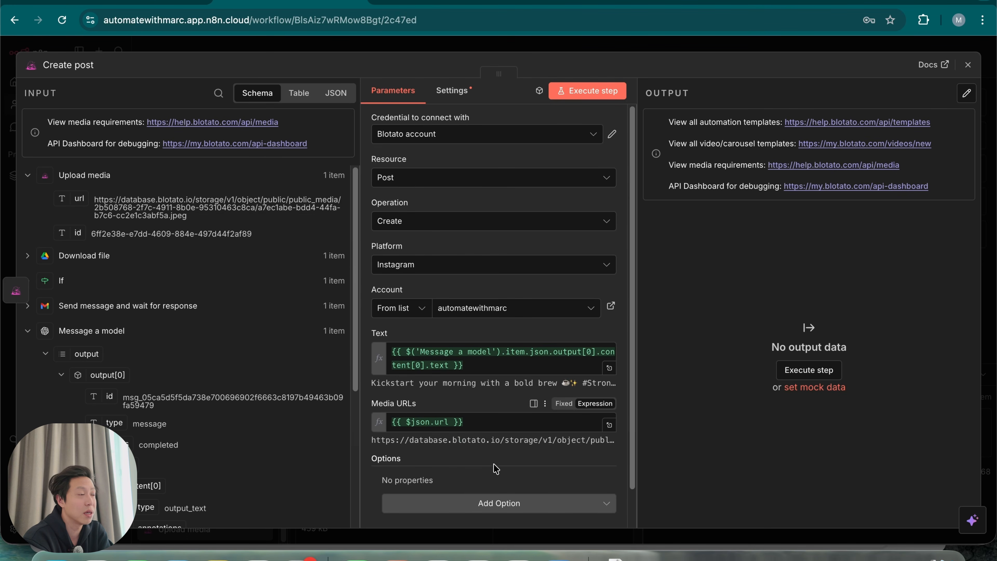
click(599, 90)
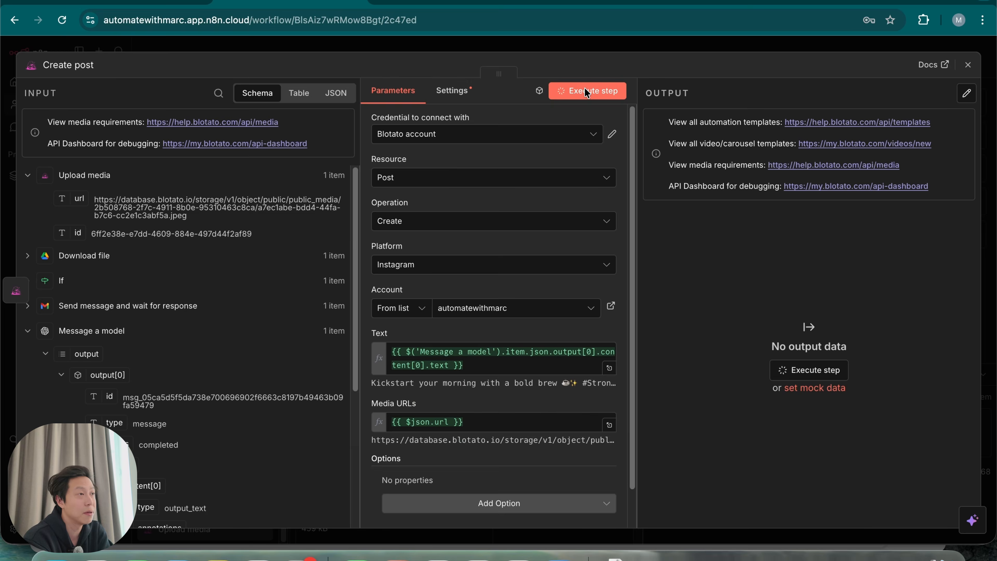
drag(754, 236, 884, 244)
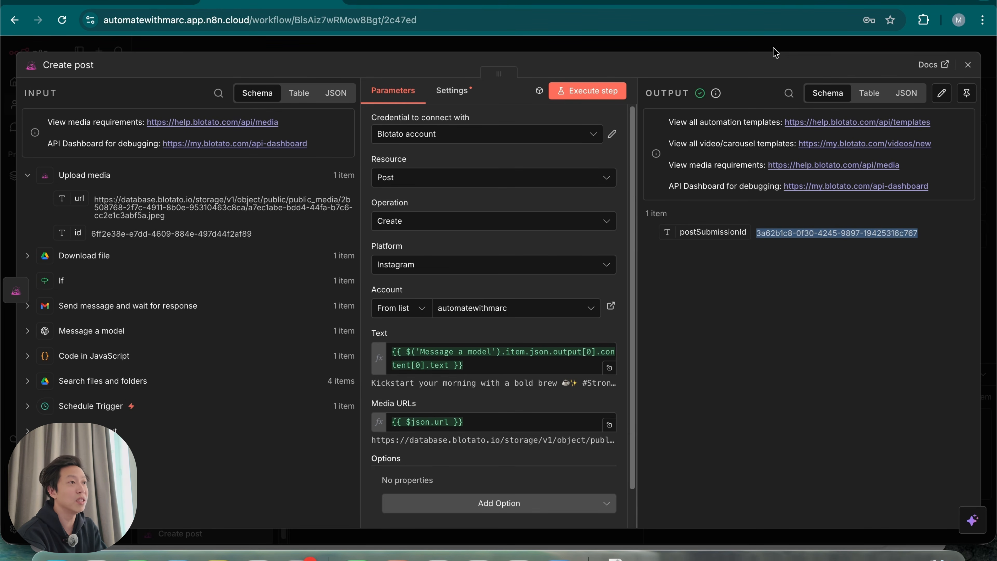
click(706, 2)
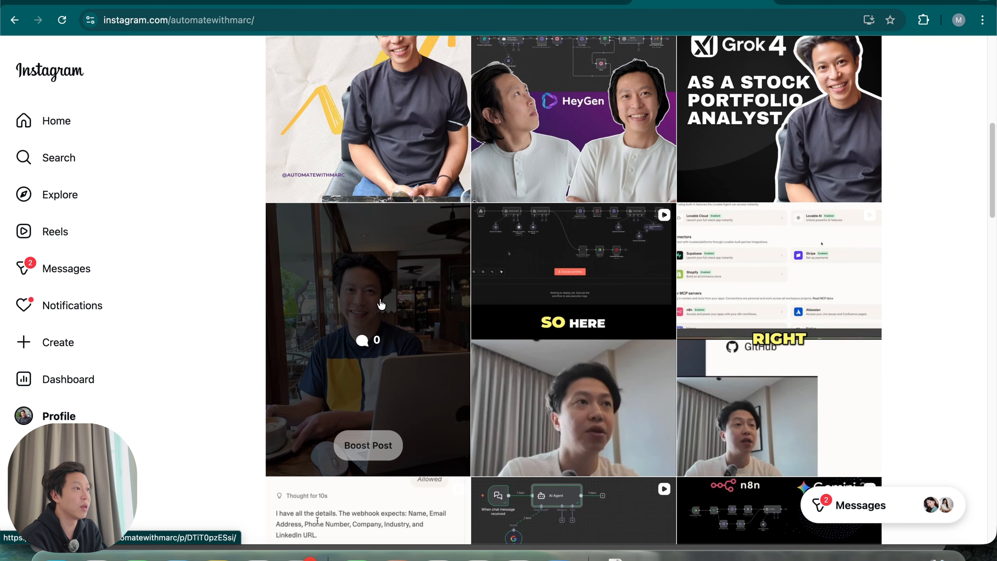
click(385, 300)
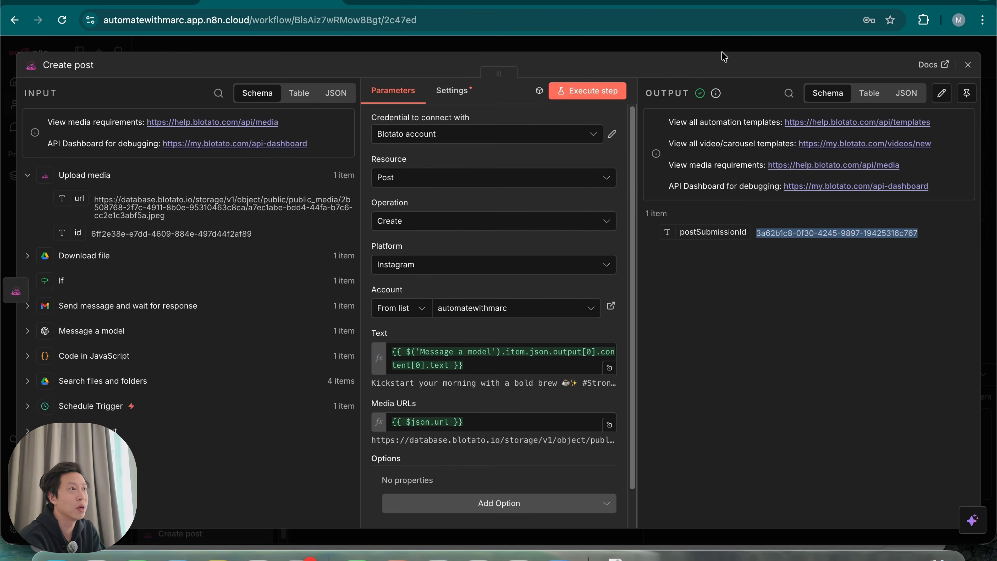
click(722, 48)
Bring the whole workflow into view and launch a full run from the Schedule Trigger
scroll(411, 283, left, 5)
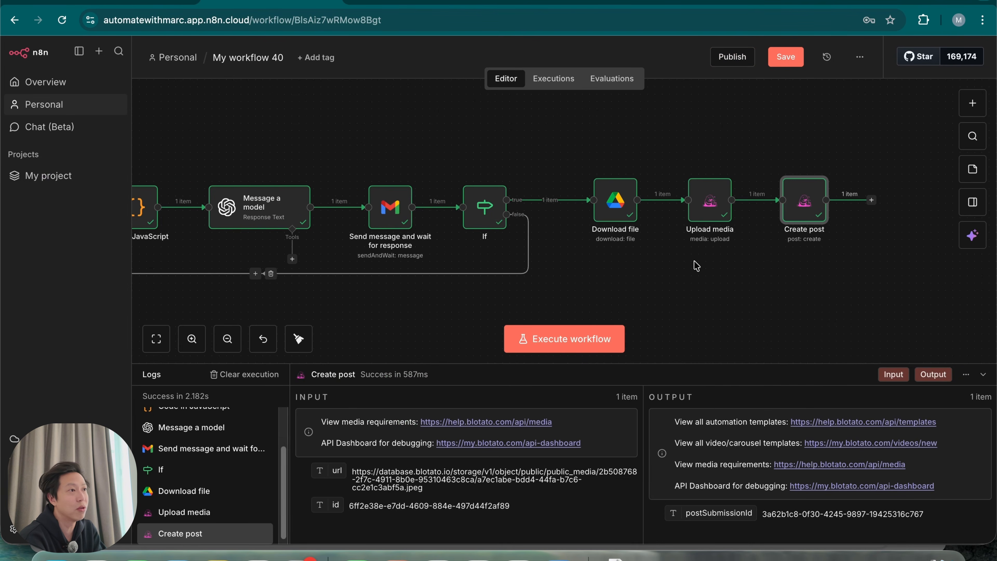
scroll(528, 282, left, 4)
scroll(549, 232, left, 3)
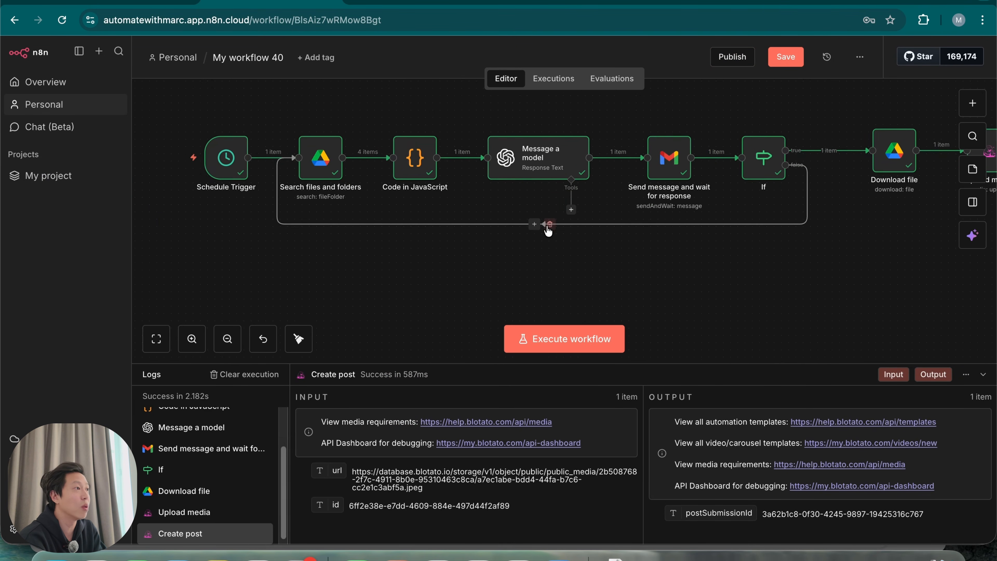
drag(547, 228, 460, 246)
drag(368, 241, 408, 241)
click(583, 340)
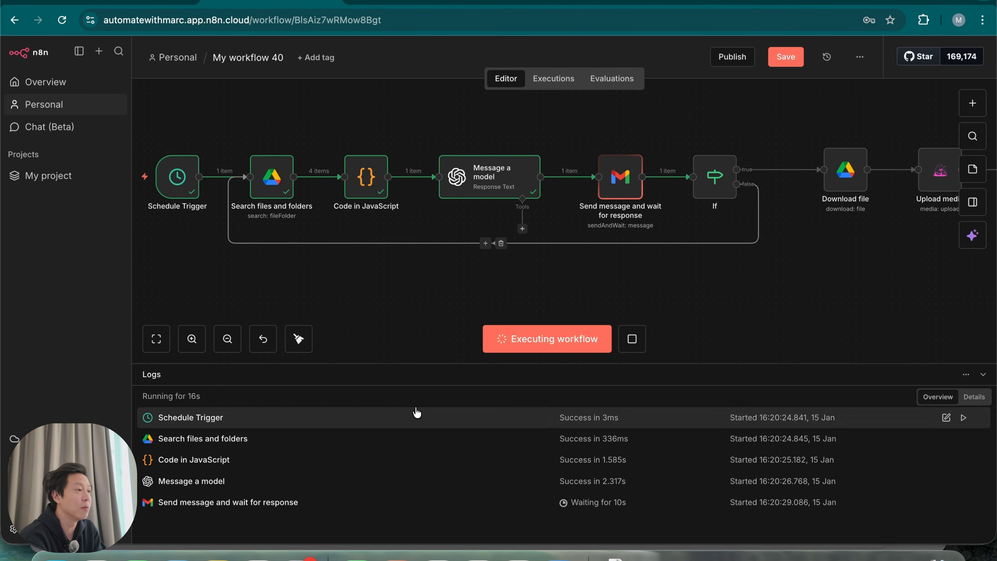
Preview the attached flat white coffee photo in the approval email
click(258, 555)
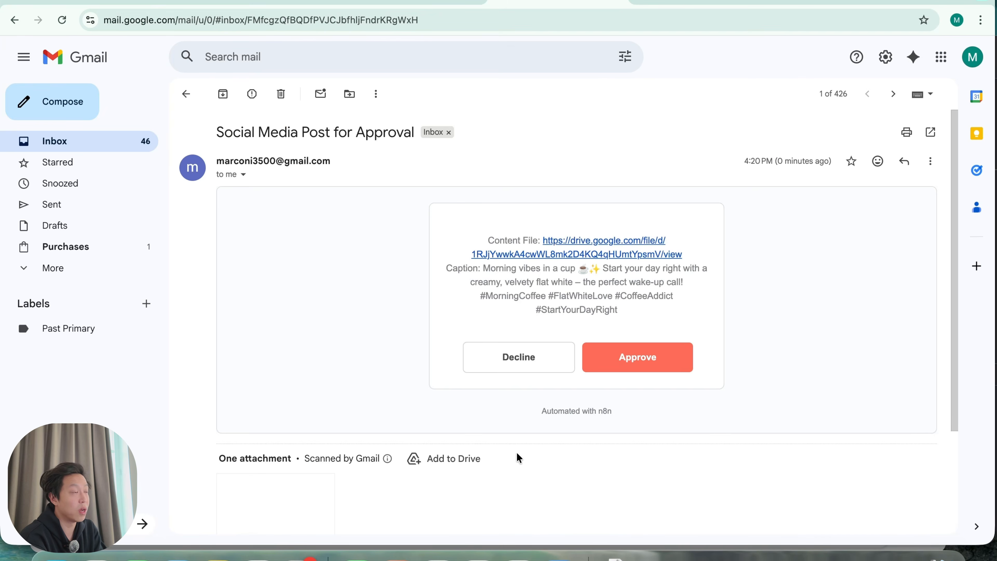
scroll(515, 483, down, 2)
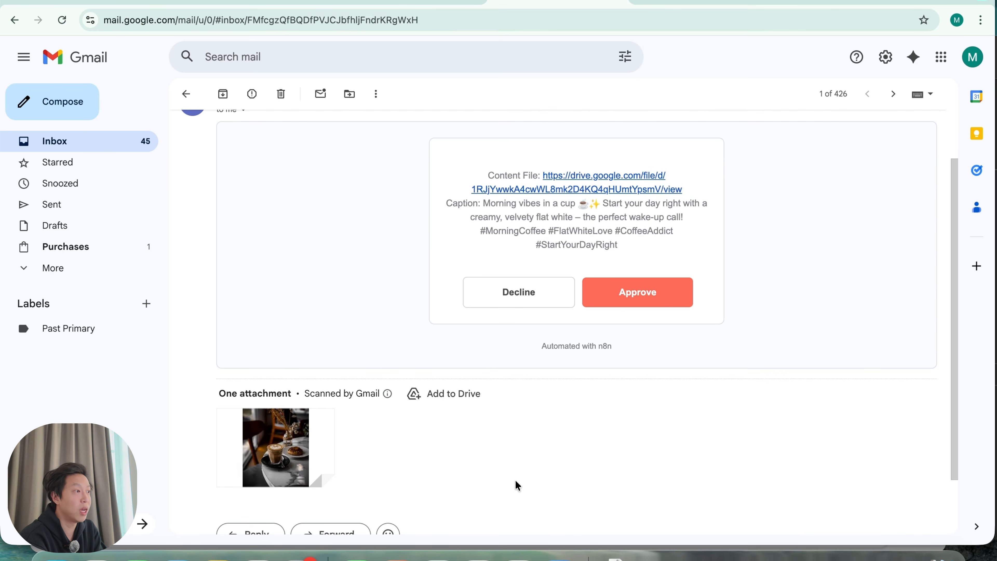
click(302, 446)
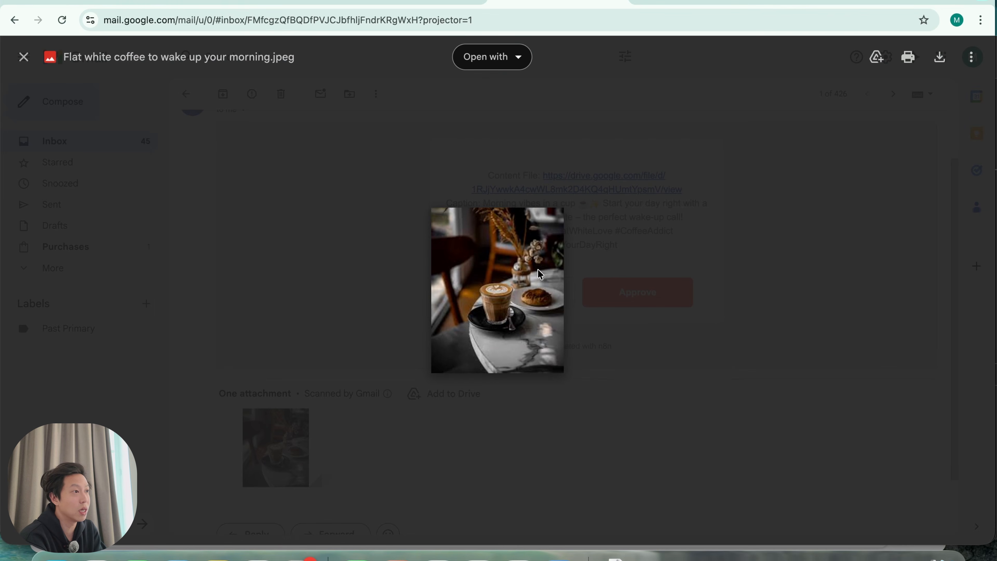
click(498, 390)
Decline the proposed flat white Instagram post
scroll(500, 412, up, 1)
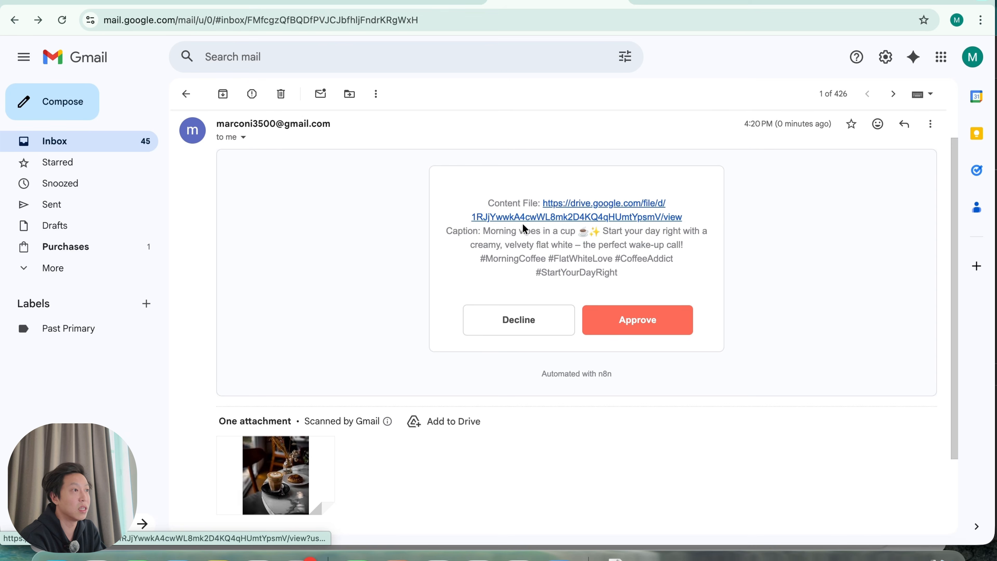
drag(558, 232, 604, 246)
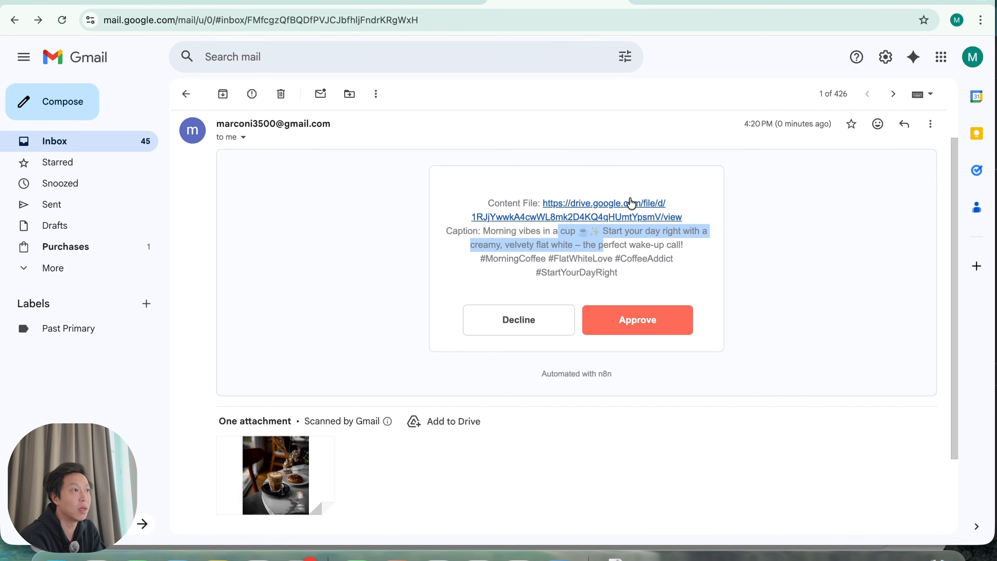
click(494, 261)
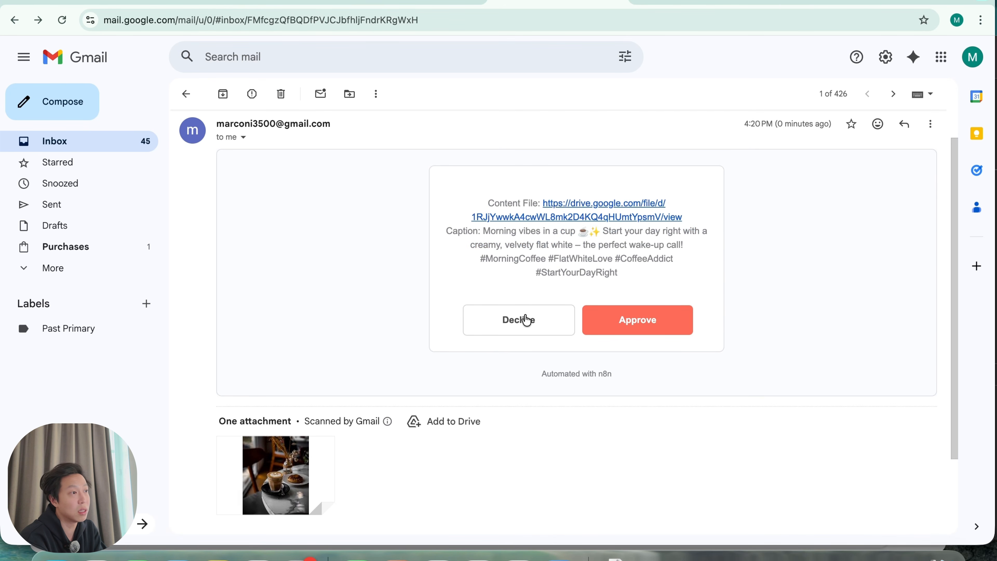
click(520, 325)
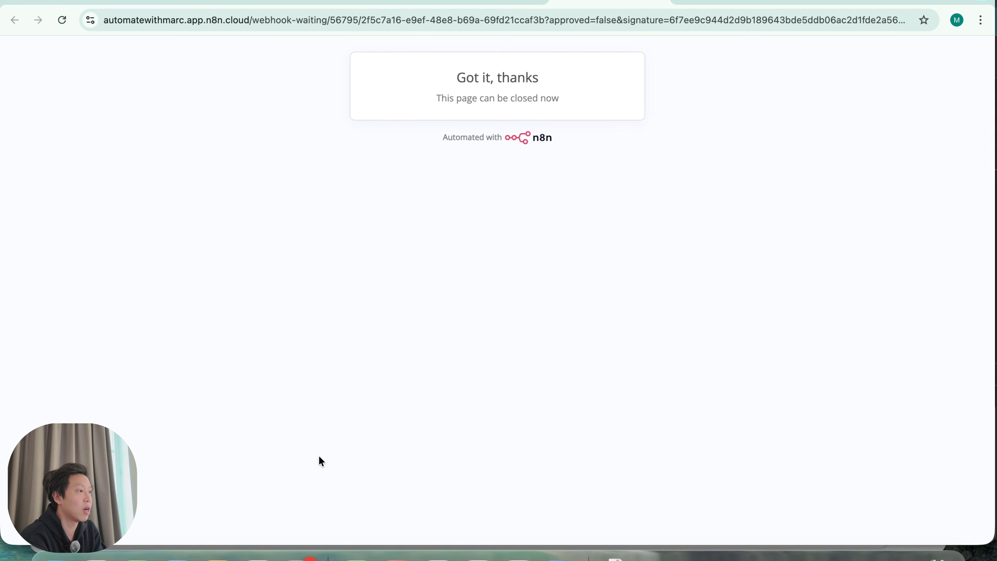
right_click(260, 558)
Compare the Search files and folders output for its first and second runs
click(326, 256)
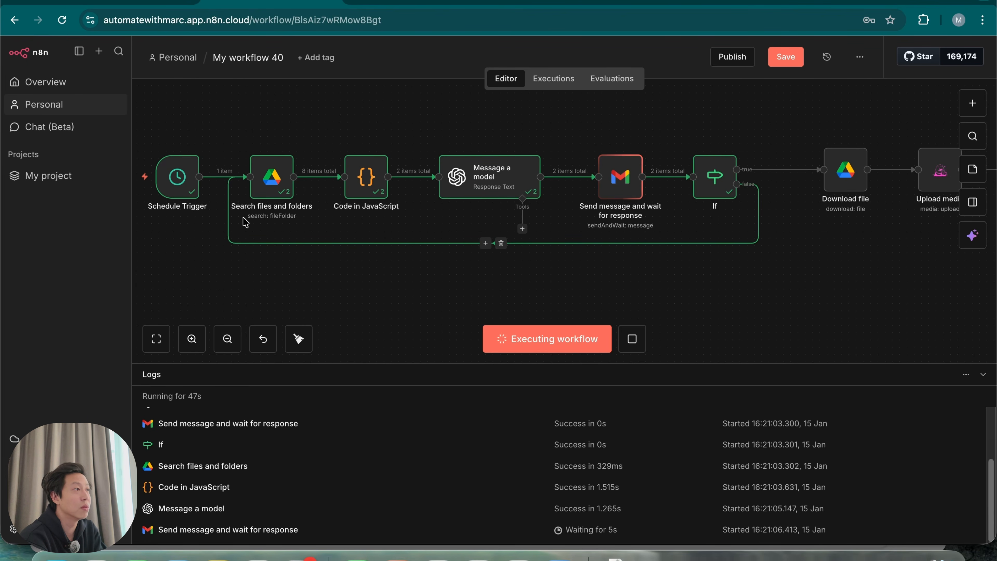
double_click(273, 179)
click(725, 125)
click(725, 151)
click(726, 121)
click(719, 171)
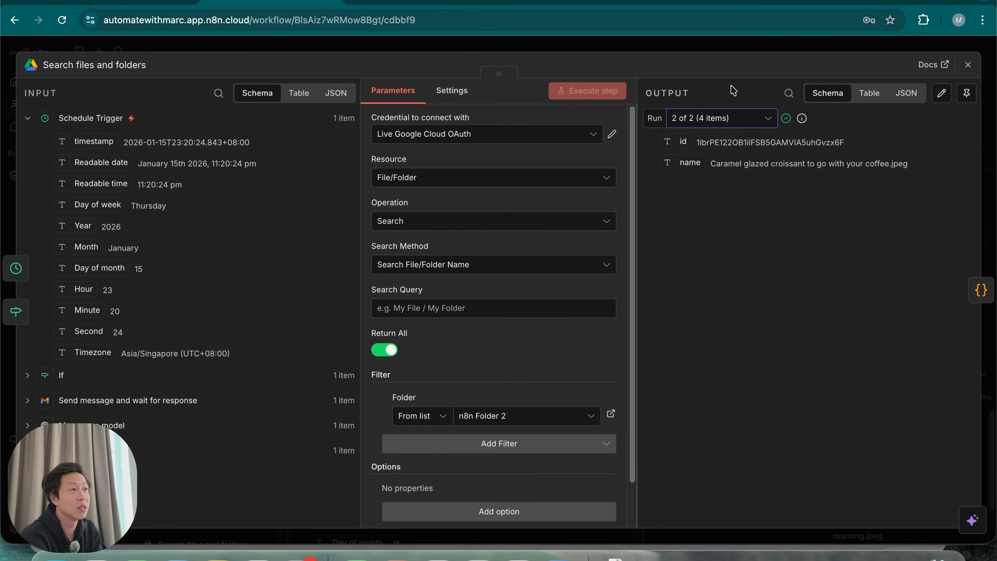
click(746, 53)
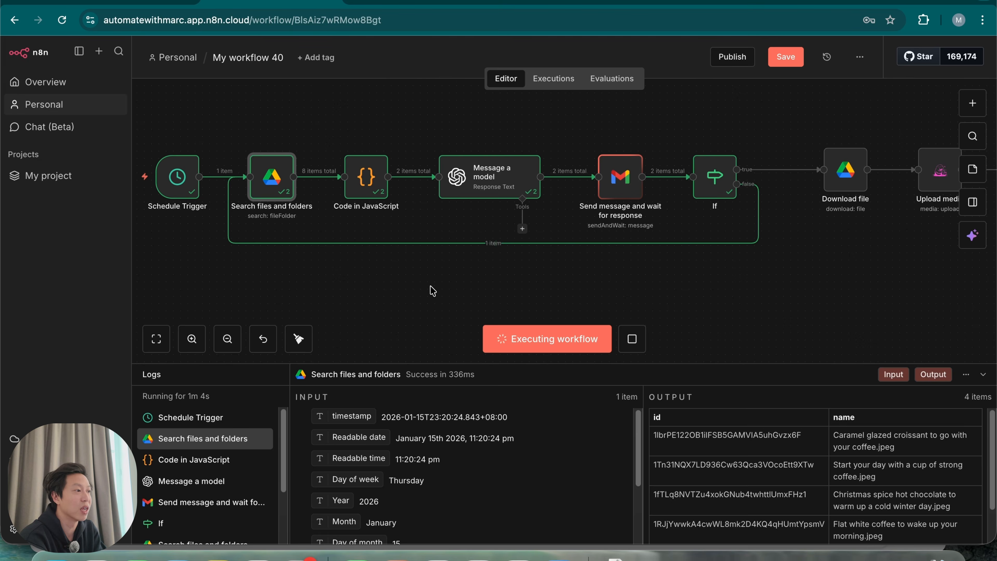
click(258, 556)
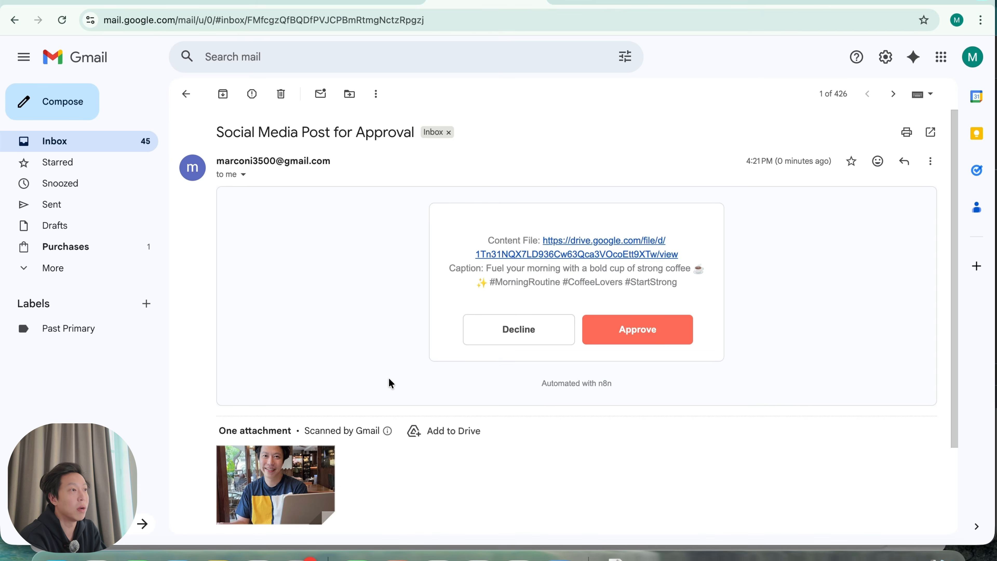
Preview the attached 'Start your day with a cup of strong coffee.jpeg' photo in the approval email
scroll(457, 494, down, 4)
scroll(463, 414, up, 4)
scroll(393, 396, down, 1)
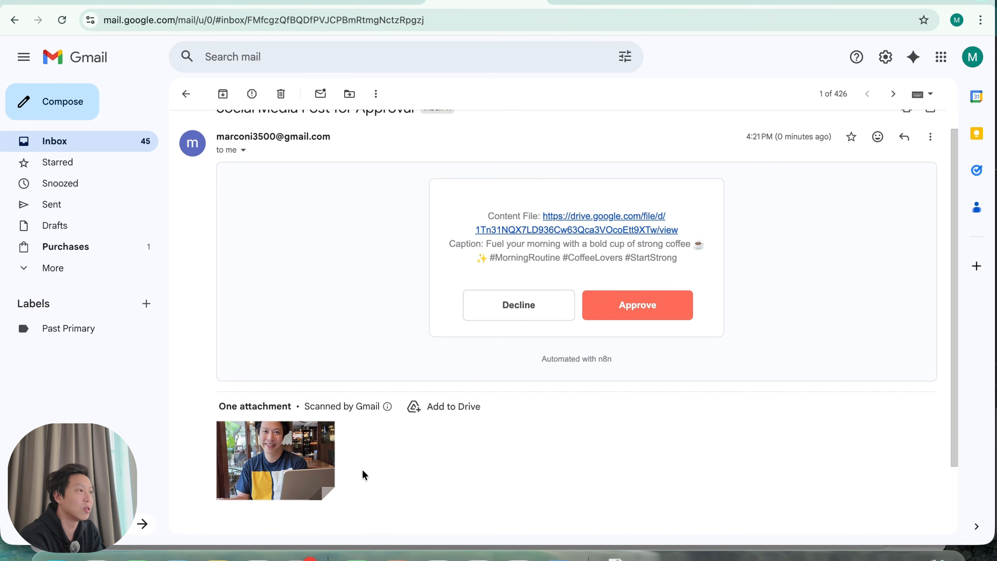
click(316, 467)
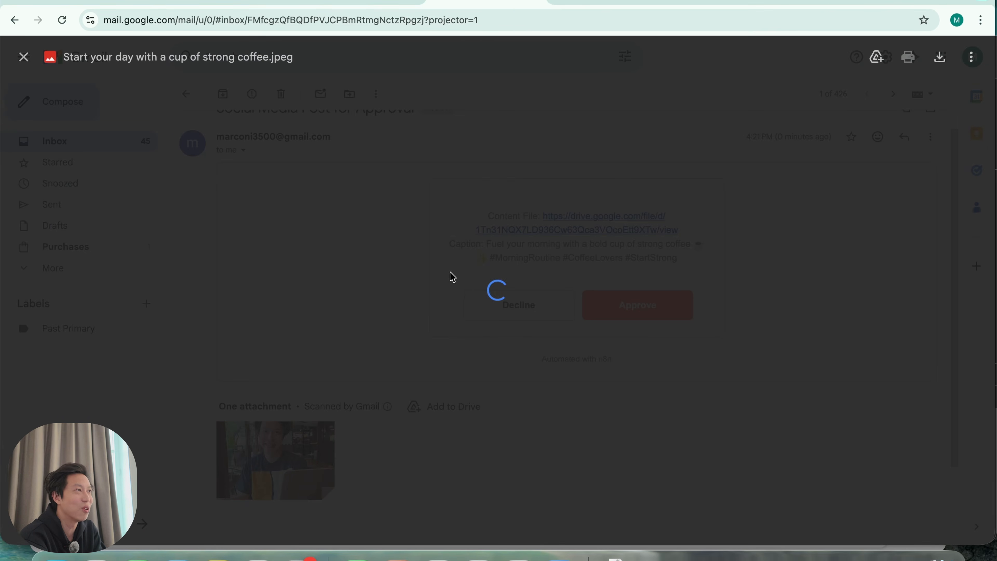
click(694, 439)
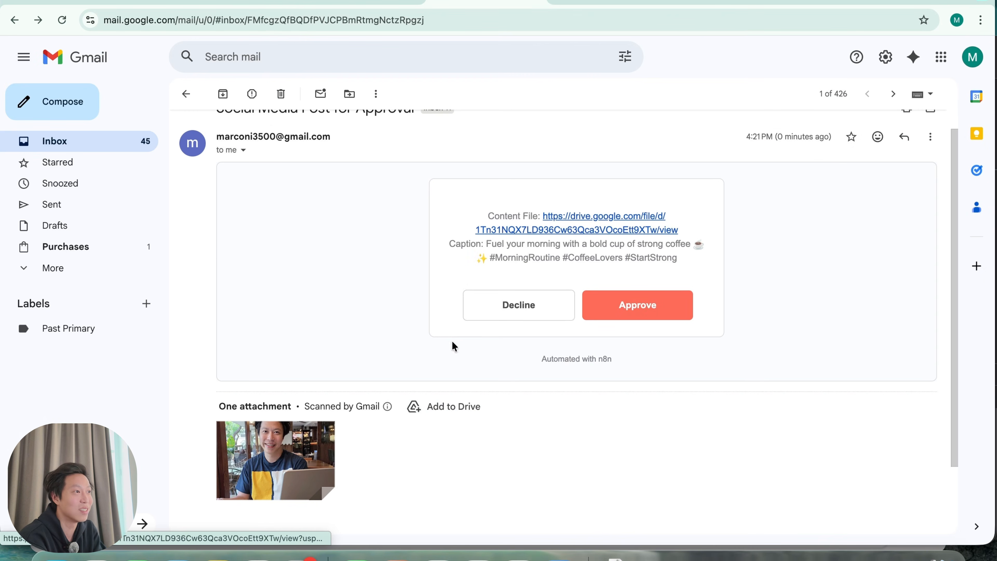
Highlight the proposed caption 'Fuel your morning with a bold cup of strong coffee' to review it
drag(487, 244, 695, 260)
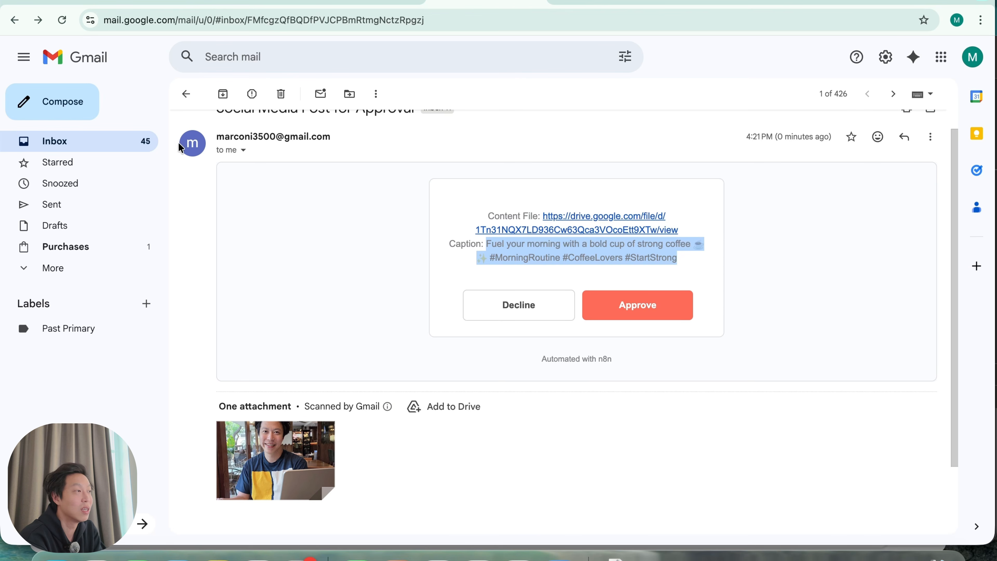
click(791, 139)
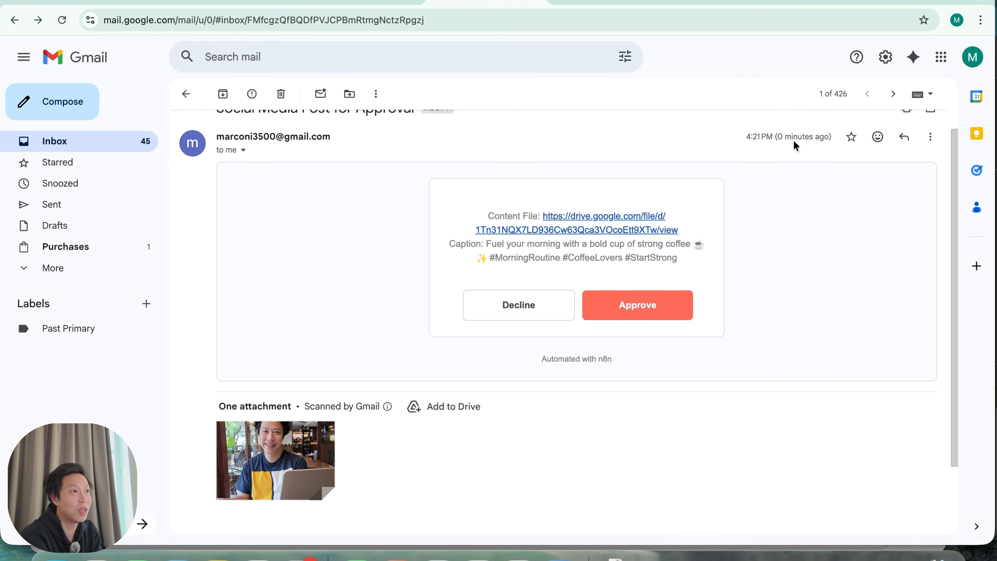
drag(778, 136, 819, 138)
click(622, 431)
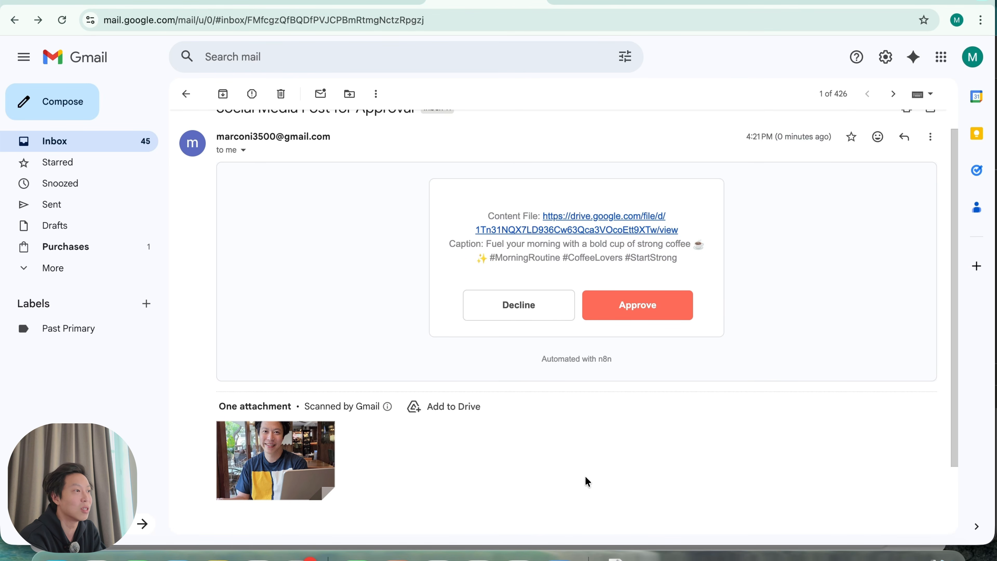